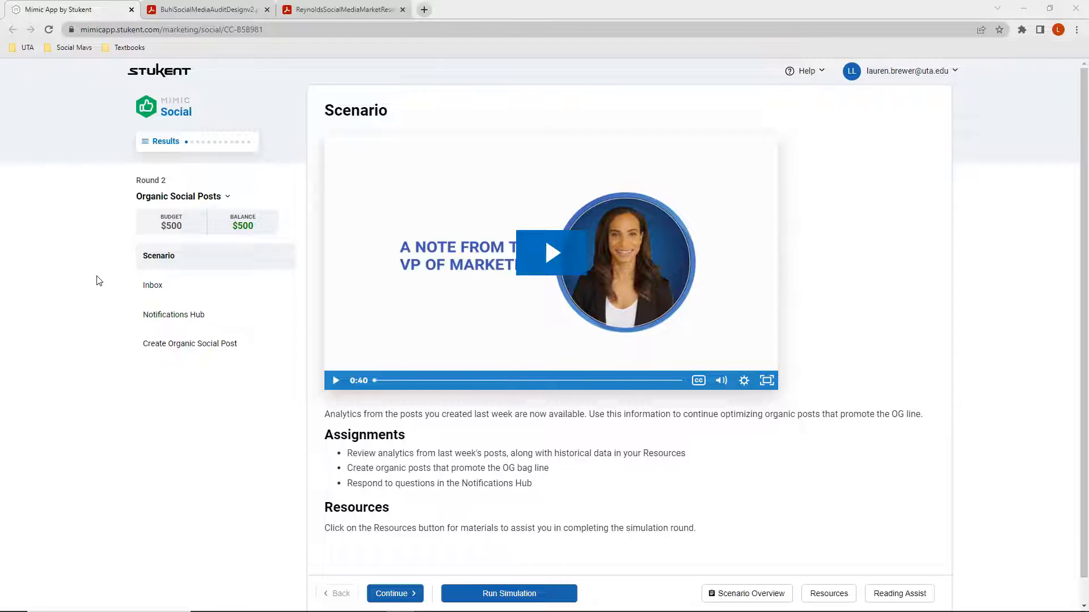
- Read the Round 2 scenario and the inbox message about optimizing post content
{"action": "left_click", "coordinate": [113, 253]}
{"action": "left_click", "coordinate": [152, 259]}
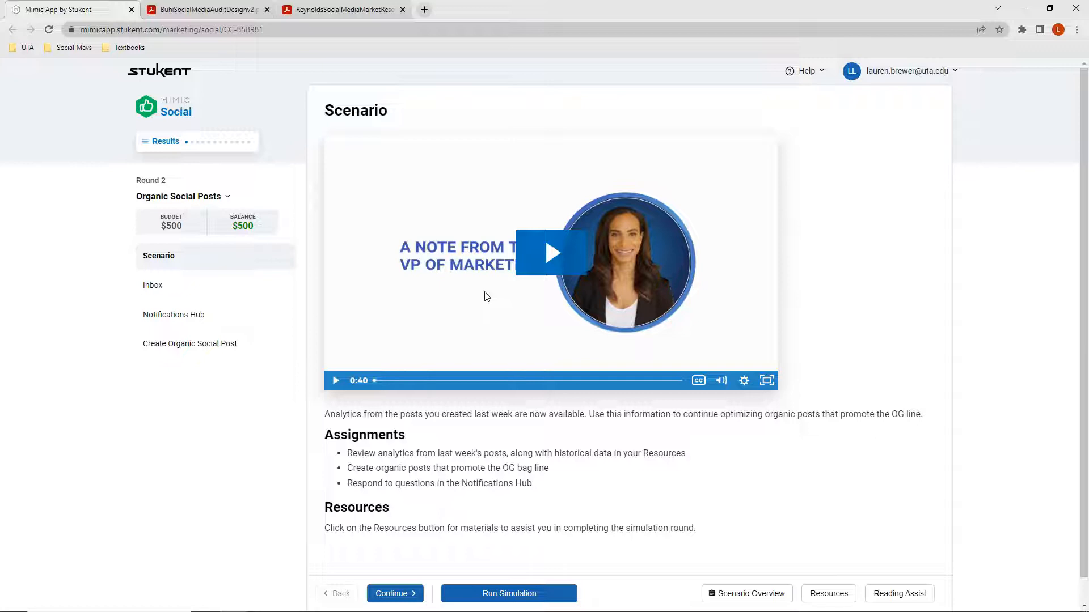
{"action": "left_click", "coordinate": [167, 292]}
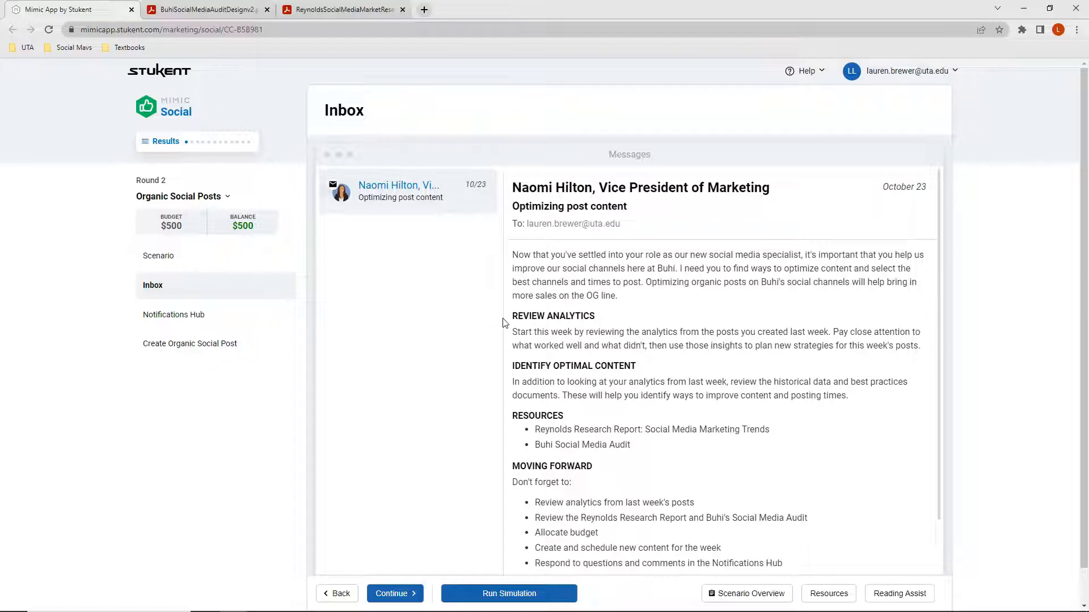
{"action": "scroll", "coordinate": [503, 322], "scroll_direction": "down", "scroll_amount": 1}
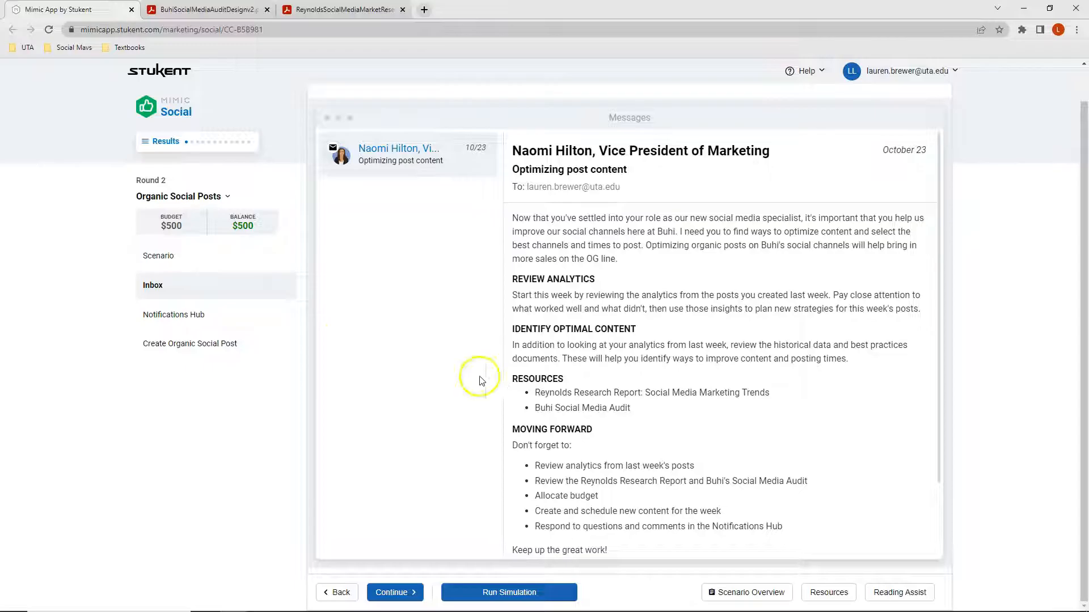
- Look through the four pending customer messages and their response options in the Notifications Hub
{"action": "left_click", "coordinate": [195, 316]}
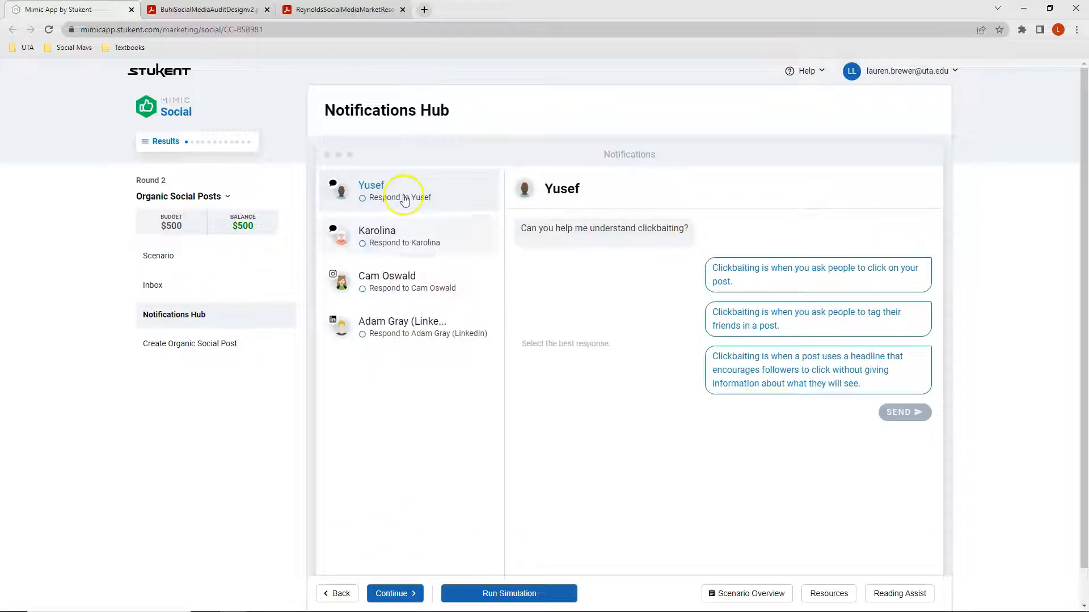
{"action": "scroll", "coordinate": [404, 197], "scroll_direction": "down", "scroll_amount": 1}
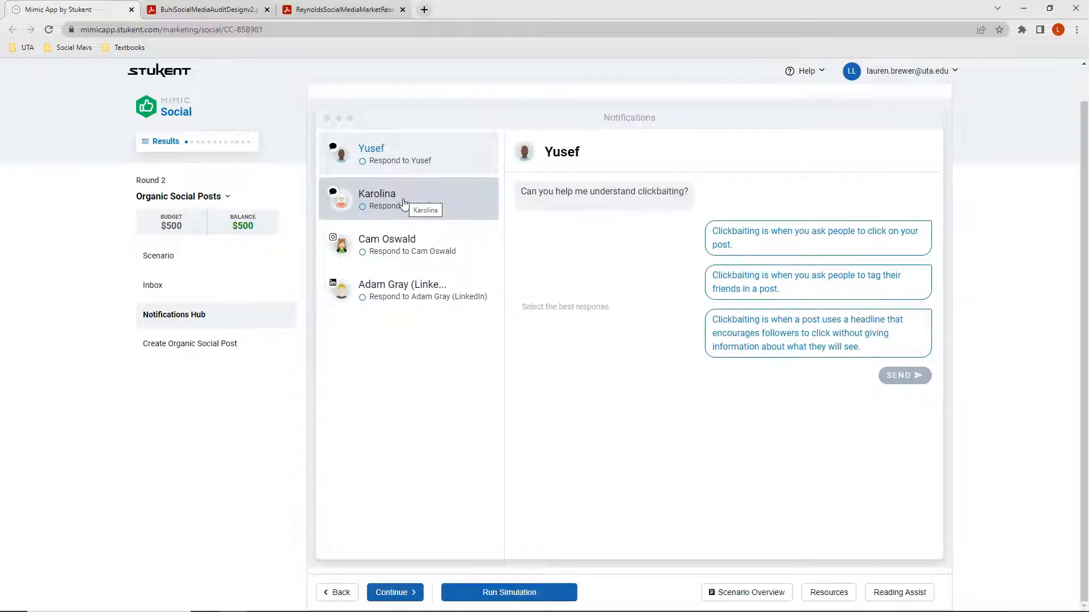
{"action": "left_click", "coordinate": [404, 203]}
{"action": "left_click", "coordinate": [402, 239]}
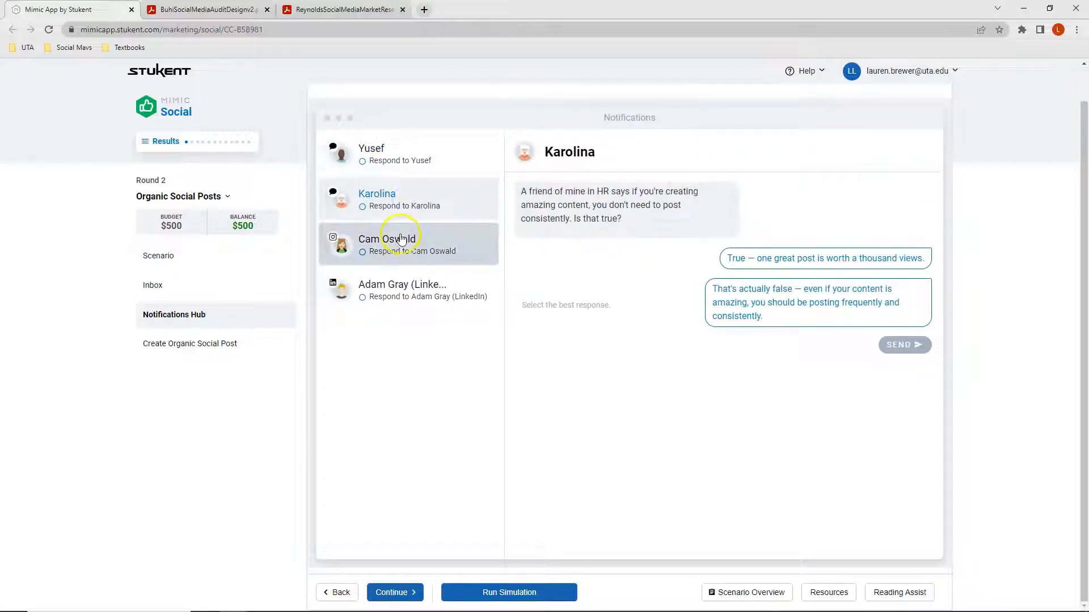
{"action": "left_click", "coordinate": [401, 286]}
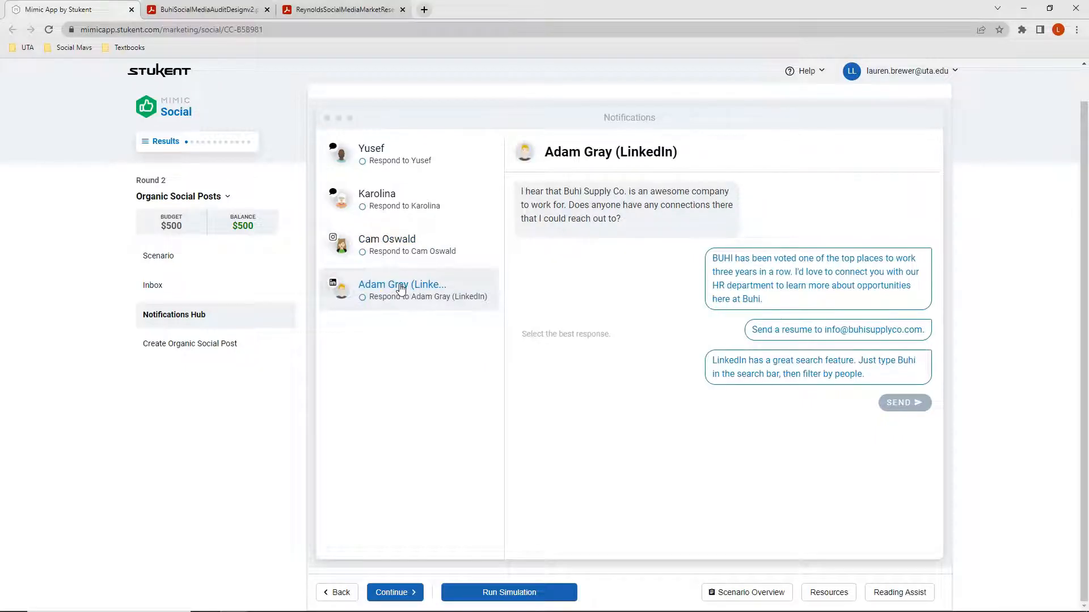
{"action": "left_click", "coordinate": [216, 316]}
- Open the Round 1 results, check the post history for all channels, and return to the Facebook post analytics
{"action": "left_click", "coordinate": [152, 141]}
{"action": "left_click", "coordinate": [310, 146]}
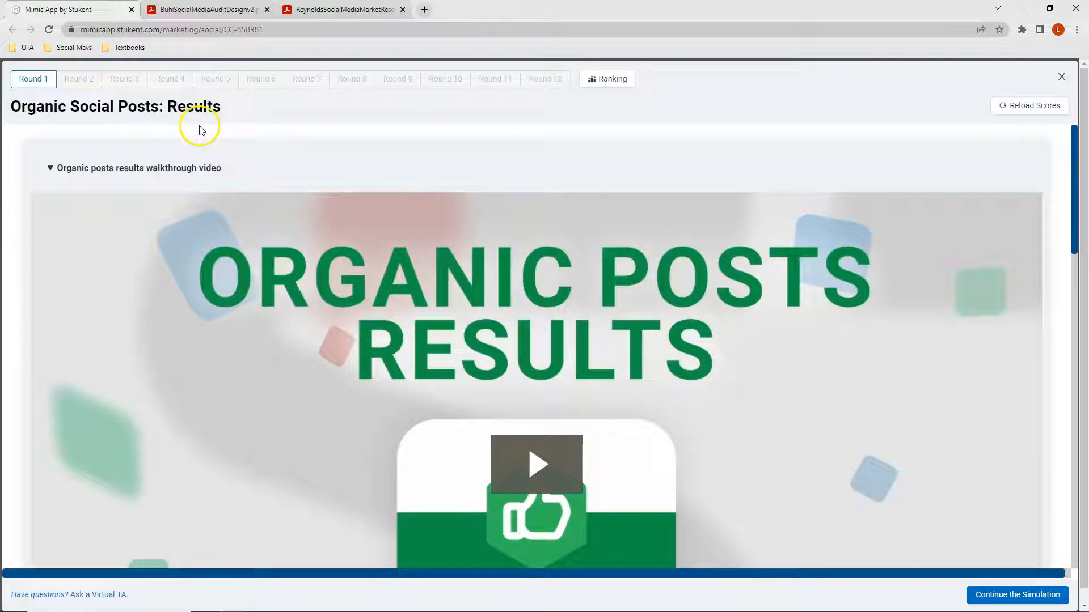
{"action": "scroll", "coordinate": [199, 126], "scroll_direction": "down", "scroll_amount": 9}
{"action": "scroll", "coordinate": [199, 133], "scroll_direction": "down", "scroll_amount": 2}
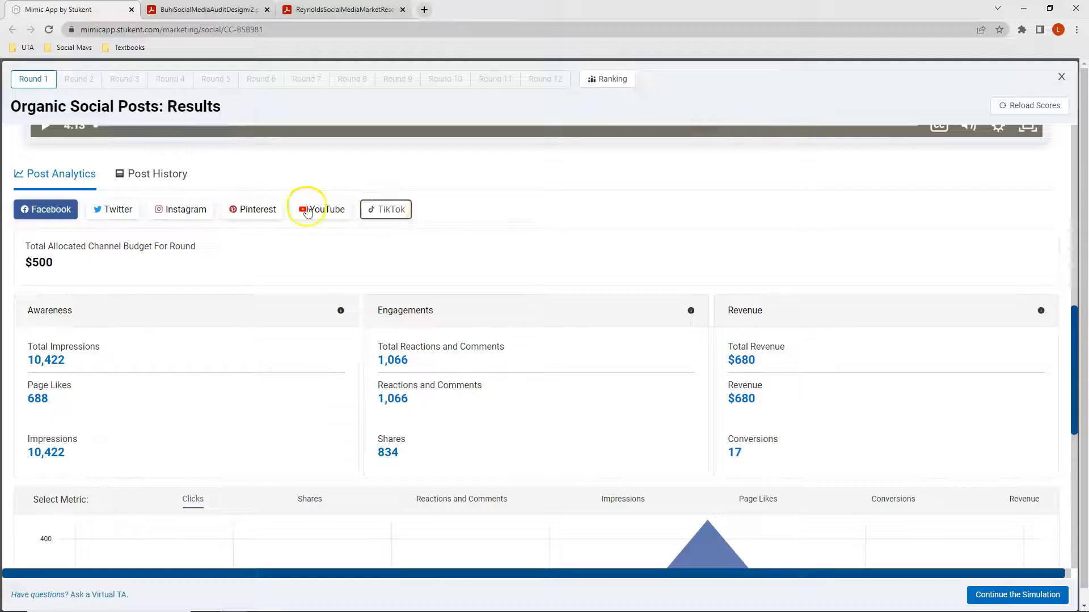
{"action": "left_click", "coordinate": [146, 176]}
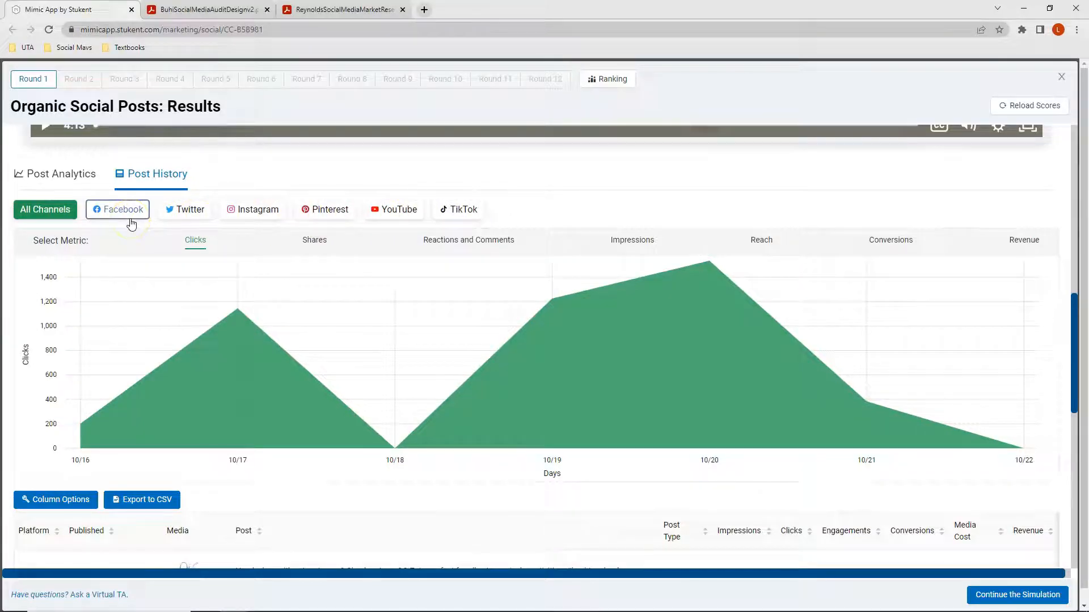
{"action": "left_click", "coordinate": [44, 177]}
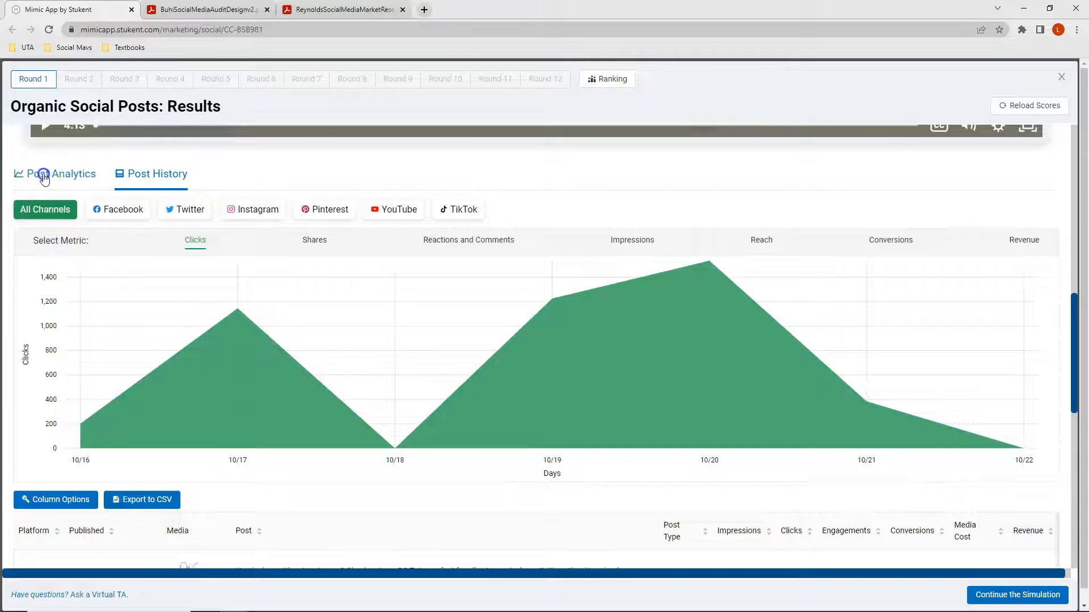
{"action": "left_click", "coordinate": [34, 210]}
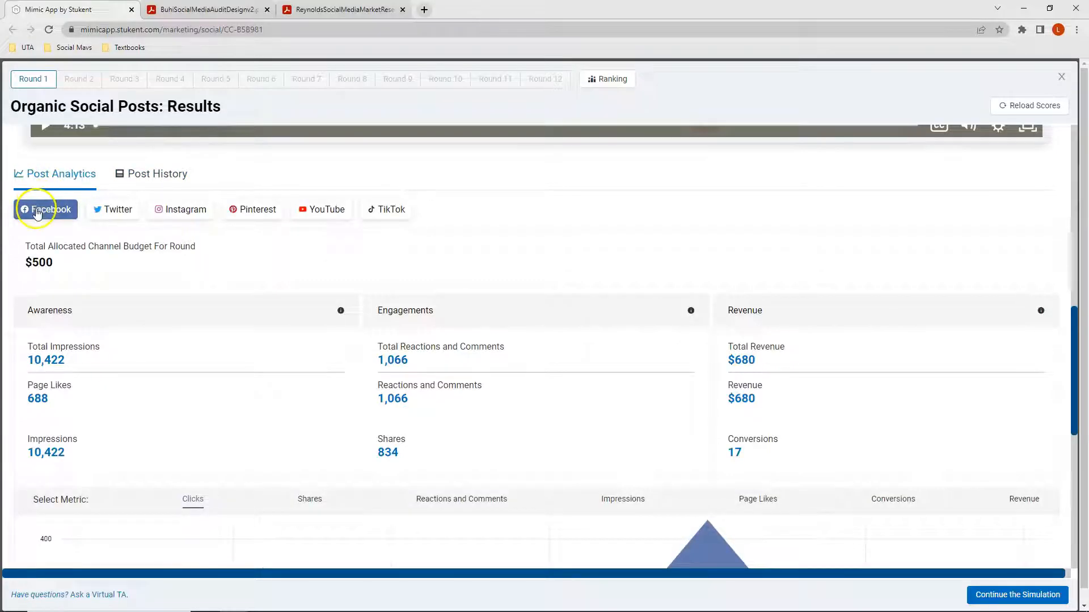
- Chart Facebook's shares, reactions and comments, impressions and page likes in turn, and sort its posts by published date in ascending order
{"action": "scroll", "coordinate": [31, 216], "scroll_direction": "down", "scroll_amount": 1}
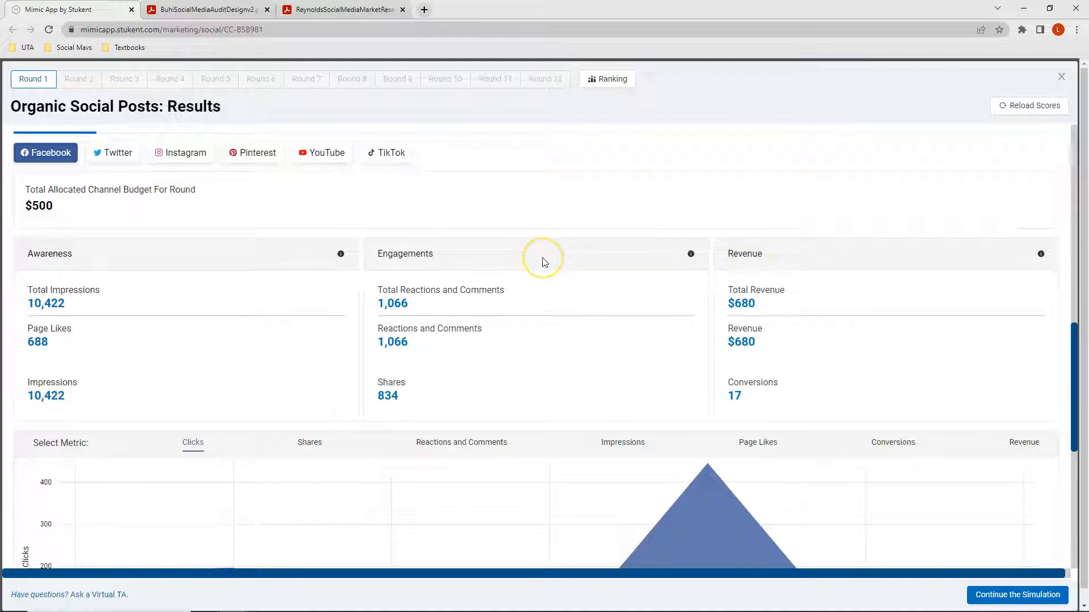
{"action": "scroll", "coordinate": [542, 262], "scroll_direction": "down", "scroll_amount": 4}
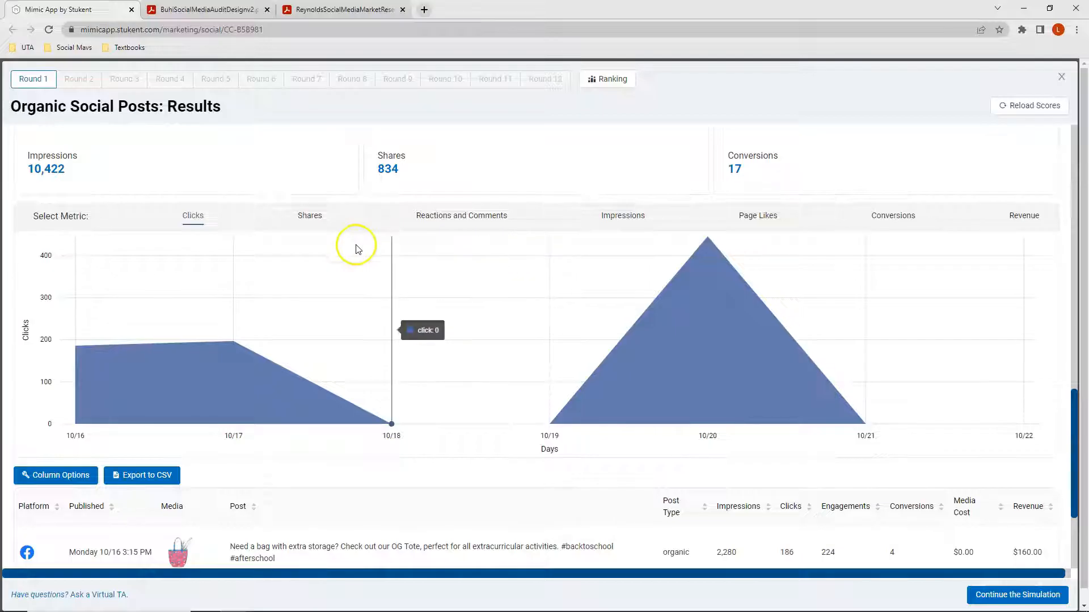
{"action": "left_click", "coordinate": [307, 220]}
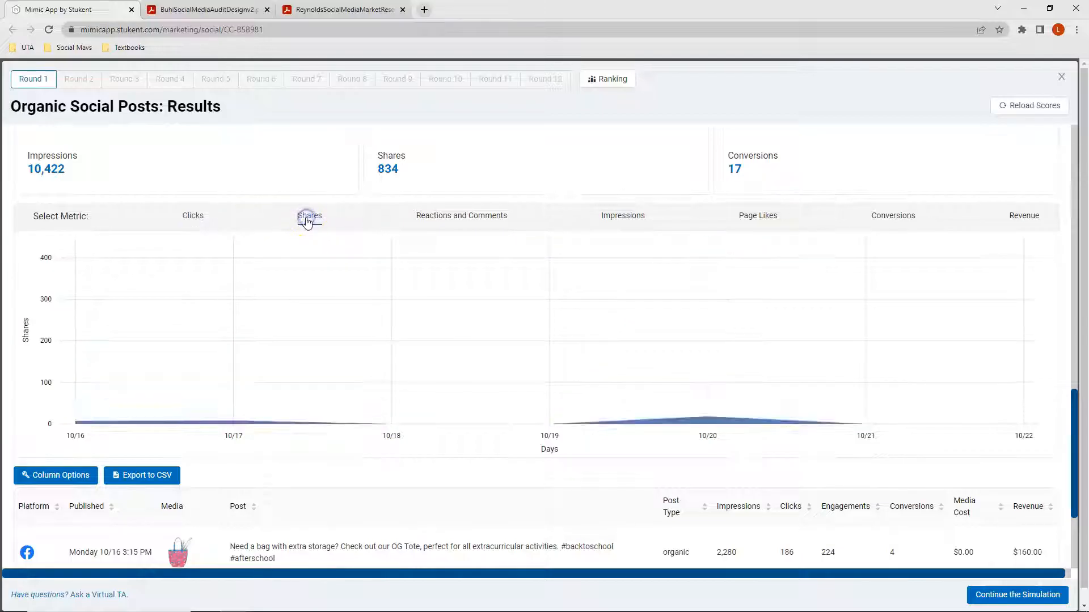
{"action": "left_click", "coordinate": [470, 216]}
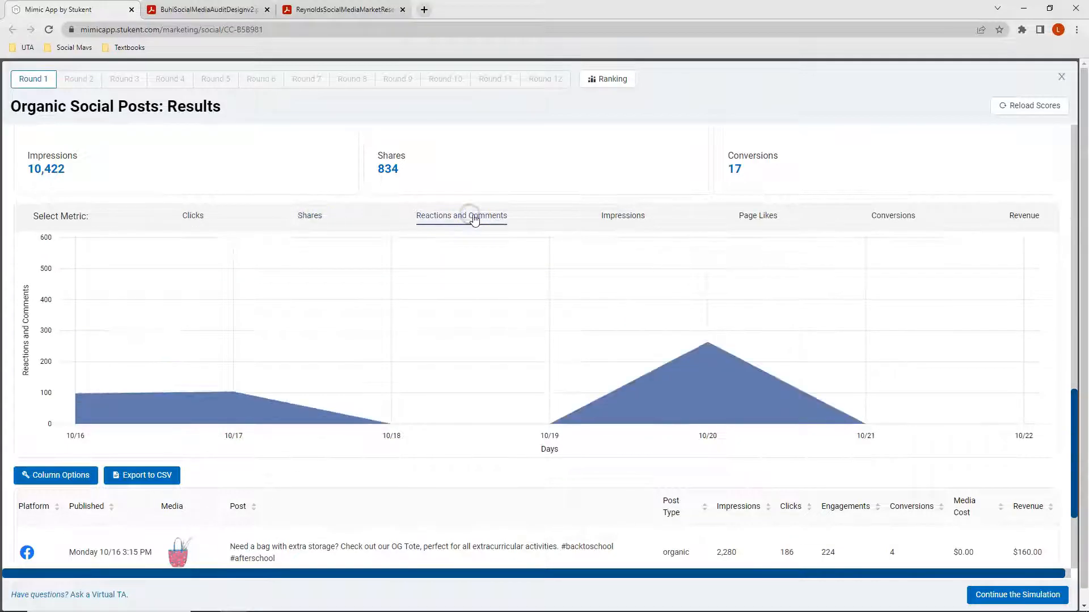
{"action": "left_click", "coordinate": [607, 215]}
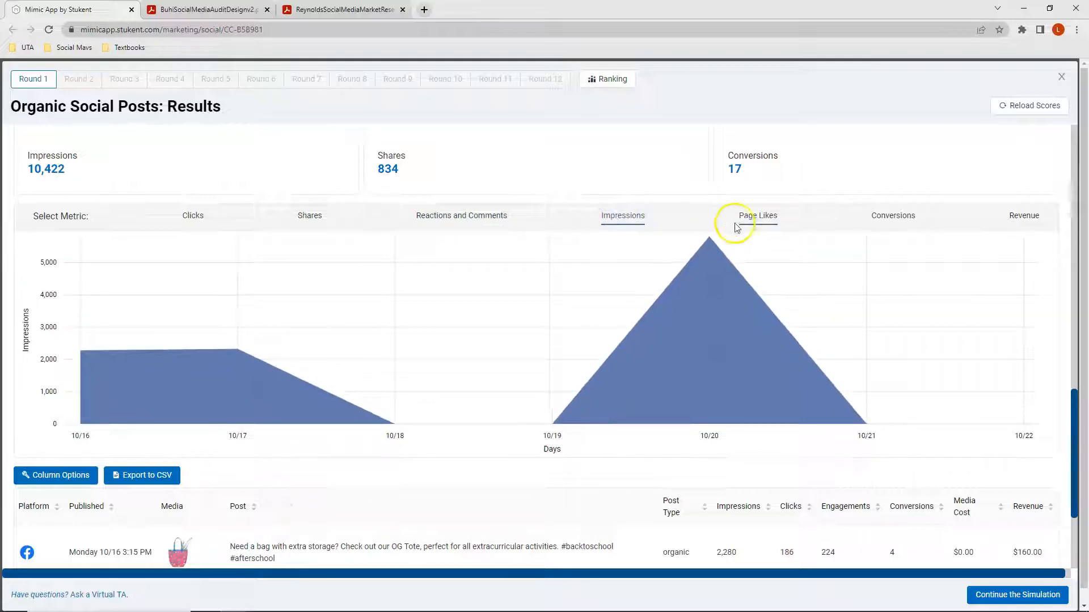
{"action": "left_click", "coordinate": [757, 216]}
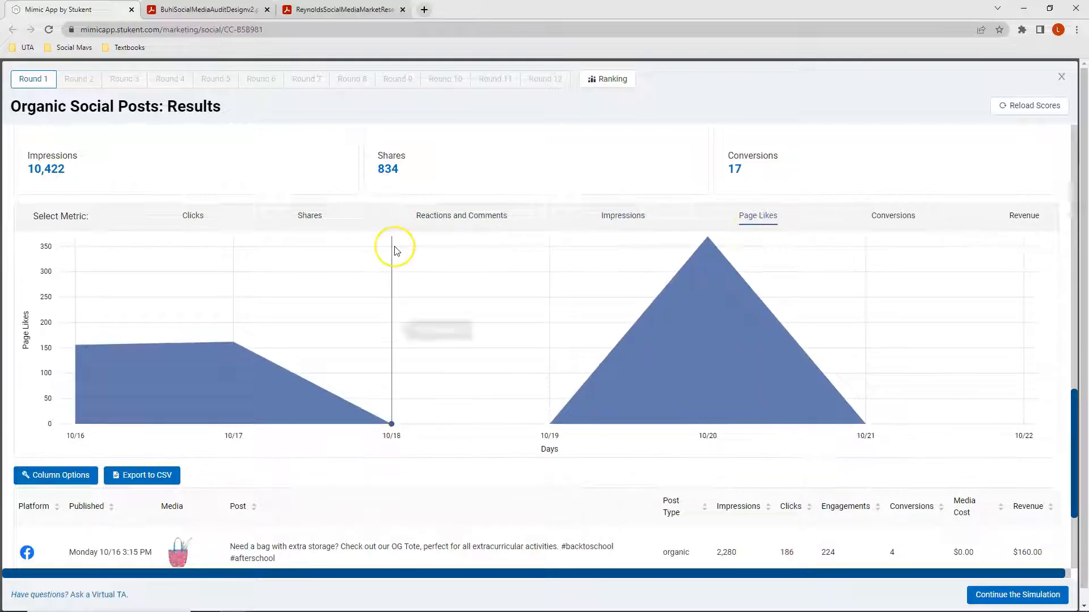
{"action": "scroll", "coordinate": [395, 250], "scroll_direction": "down", "scroll_amount": 3}
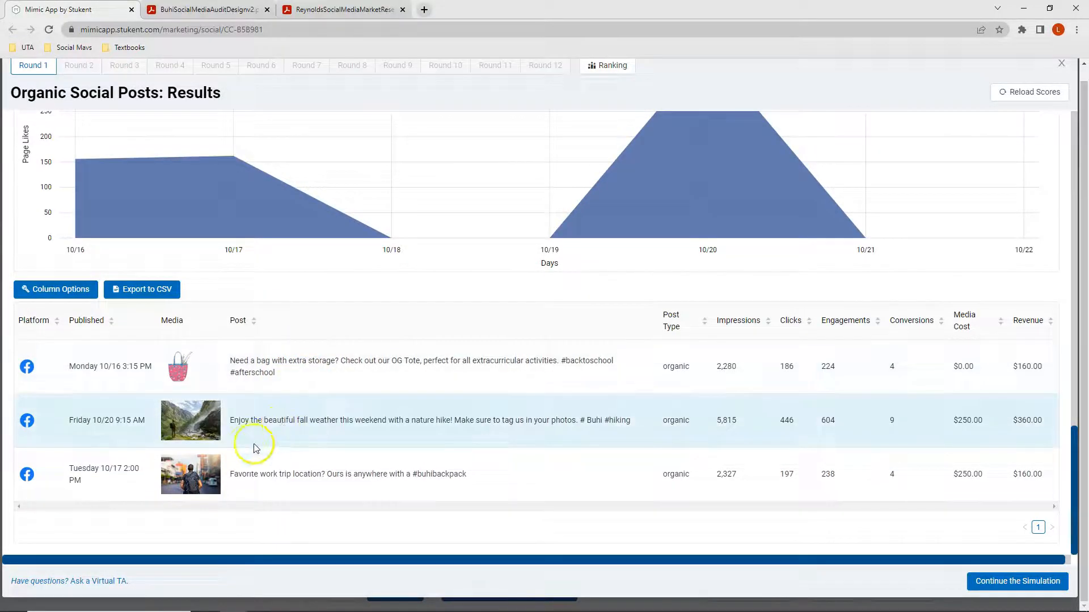
{"action": "left_click", "coordinate": [87, 327]}
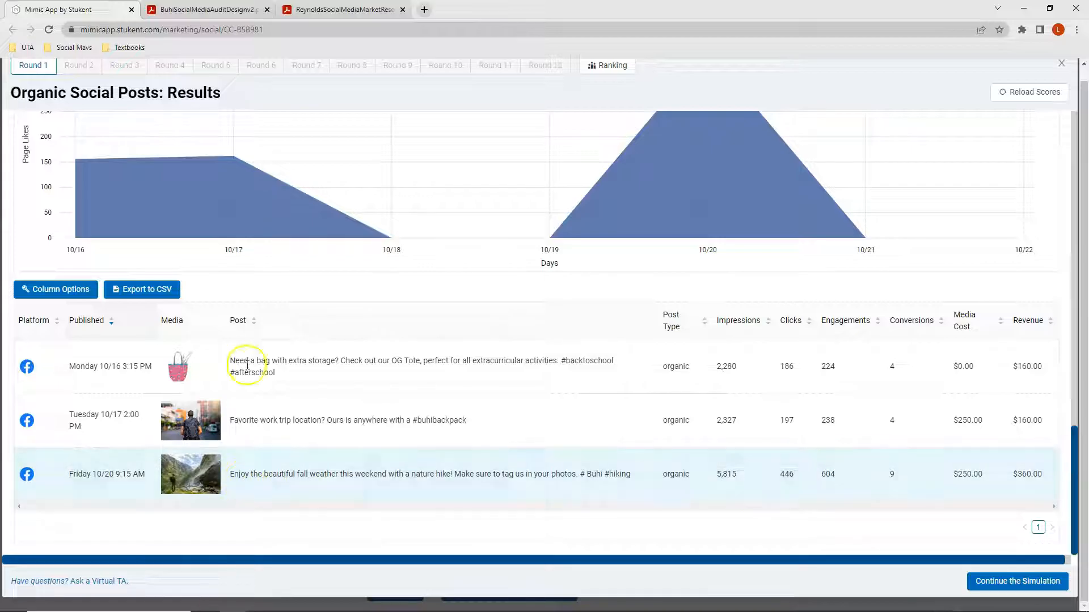
- Switch to the Buhi Social Media Audit PDF and examine the Facebook audience demographics and engagement heatmap
{"action": "left_click", "coordinate": [230, 11]}
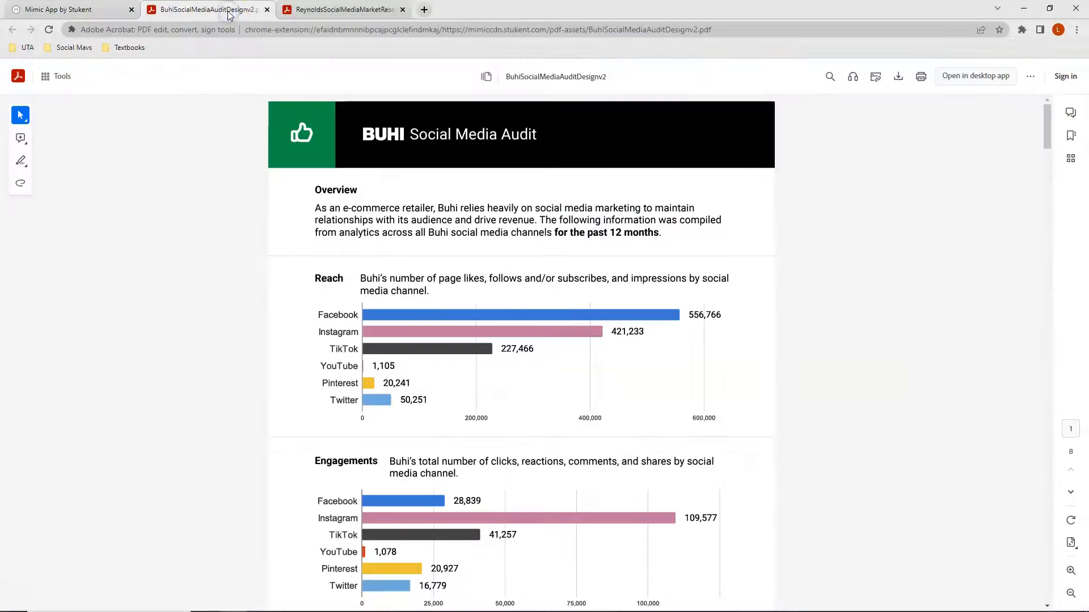
{"action": "scroll", "coordinate": [517, 248], "scroll_direction": "down", "scroll_amount": 10}
{"action": "scroll", "coordinate": [522, 248], "scroll_direction": "down", "scroll_amount": 2}
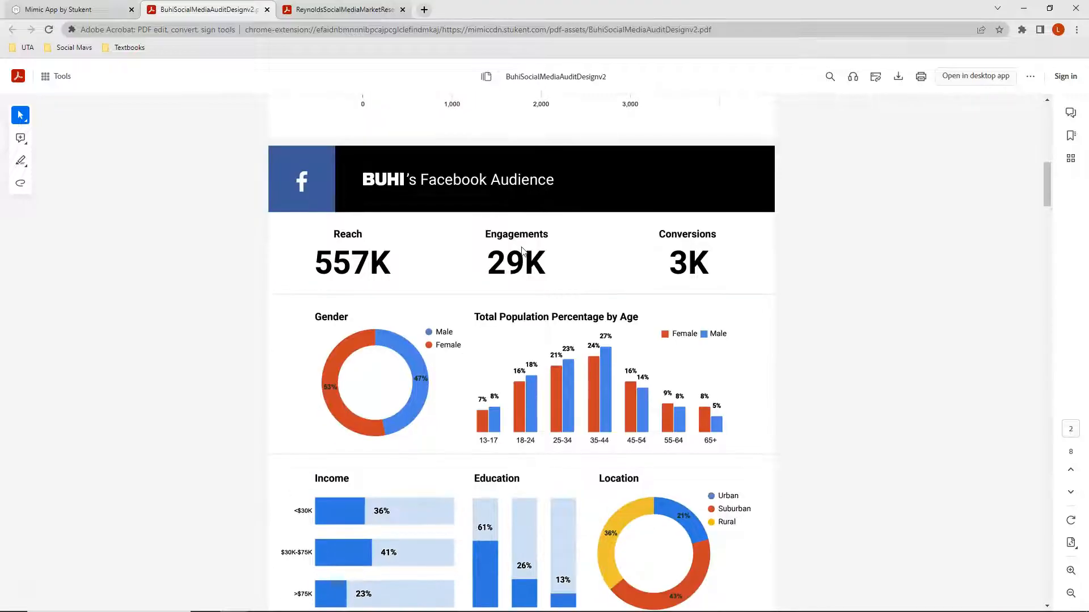
{"action": "scroll", "coordinate": [522, 249], "scroll_direction": "down", "scroll_amount": 3}
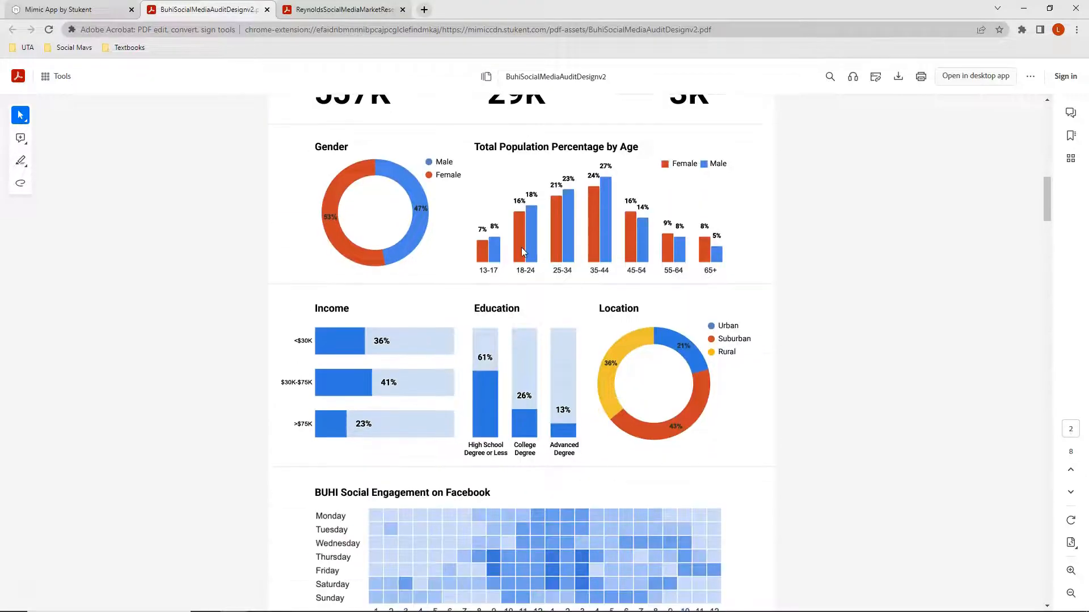
{"action": "scroll", "coordinate": [522, 251], "scroll_direction": "down", "scroll_amount": 1}
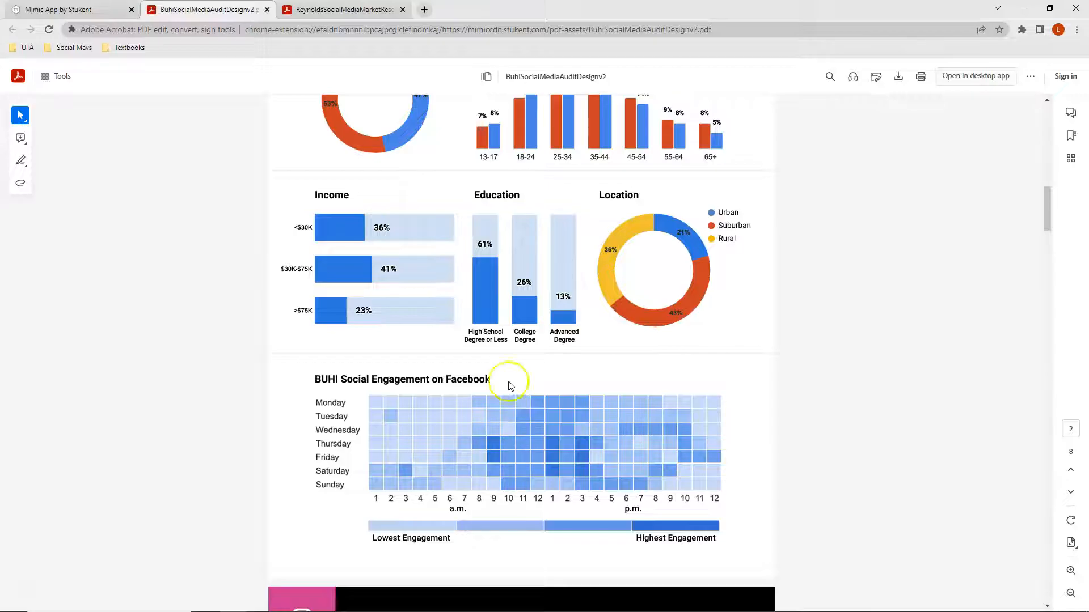
- Switch to the Time Tables workbook in Excel, examine the Round 1 sheet's posting times, and move the workbook off the results page
{"action": "left_click", "coordinate": [97, 10]}
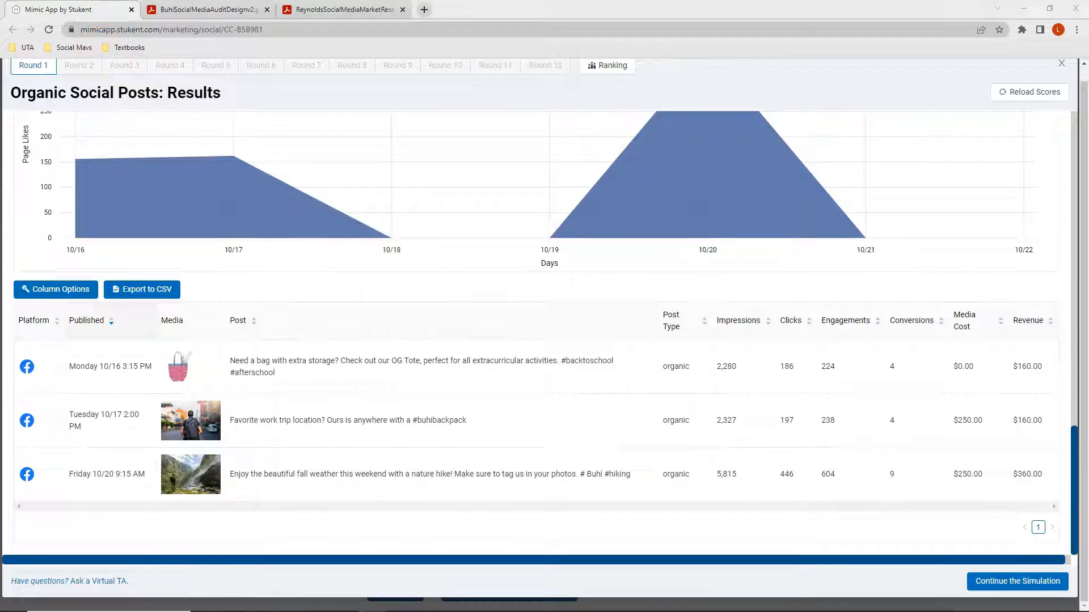
{"action": "key", "text": "alt+Tab"}
{"action": "left_click_drag", "start_coordinate": [287, 68], "coordinate": [488, 2]}
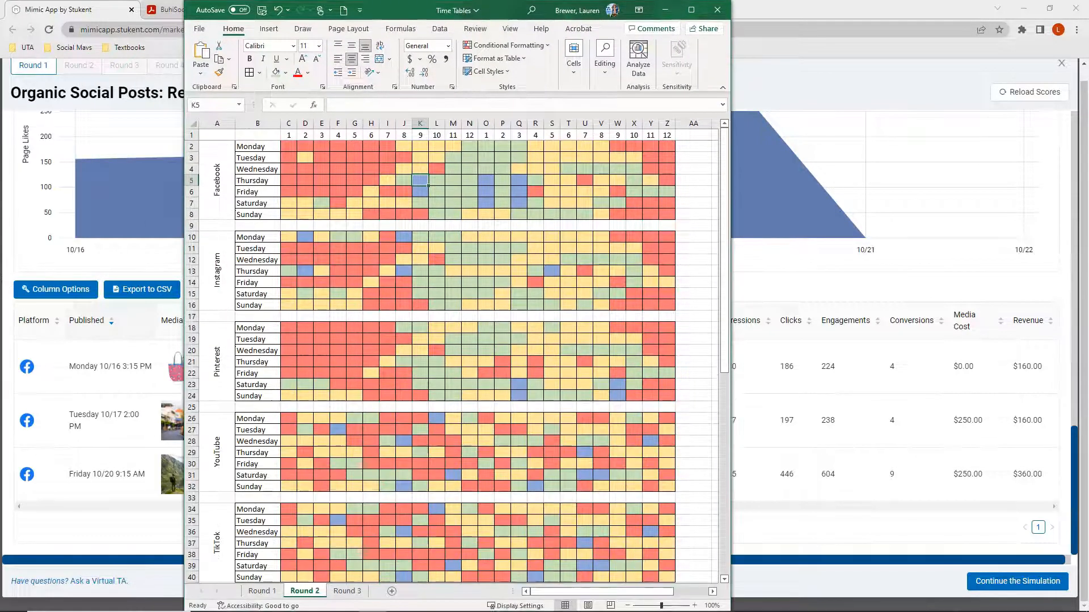
{"action": "left_click", "coordinate": [263, 592]}
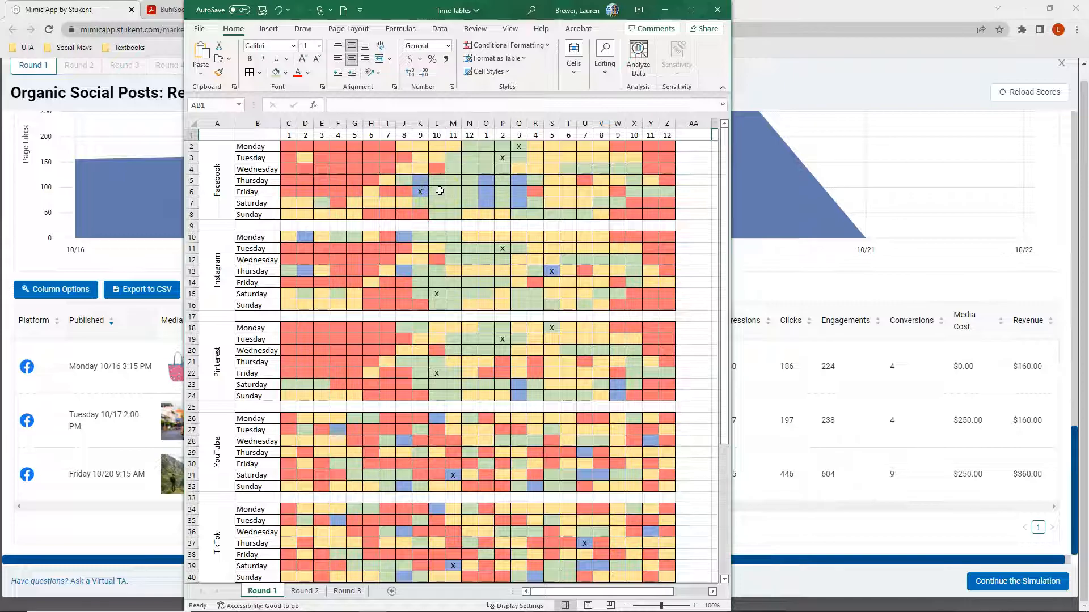
{"action": "left_click_drag", "start_coordinate": [487, 9], "coordinate": [0, 45]}
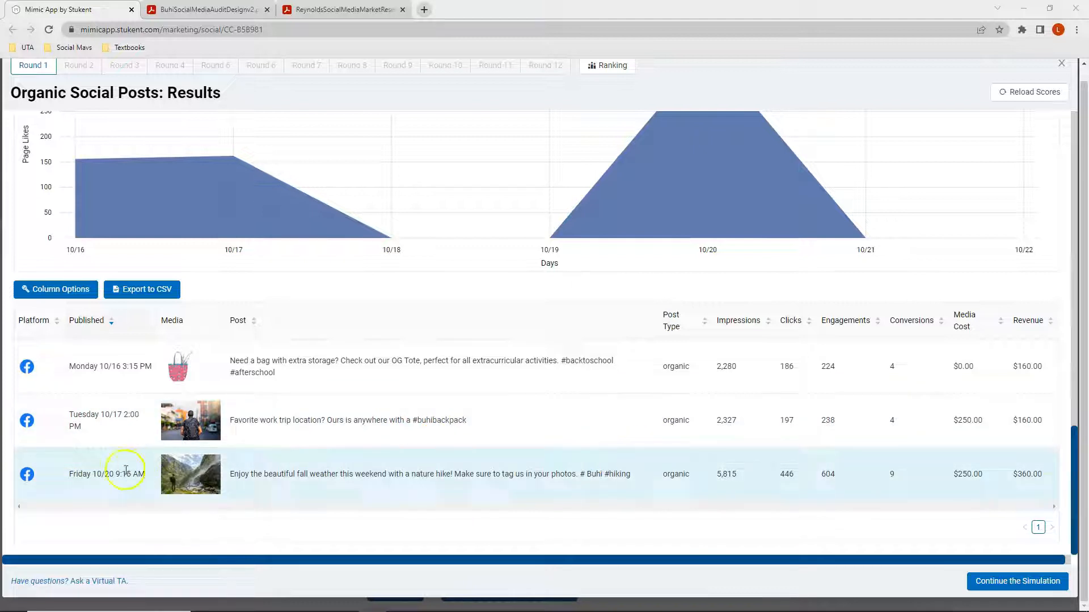
- Examine the engagements, impressions and text of the Friday 10/20 Facebook post in the Round 1 results
{"action": "left_click_drag", "start_coordinate": [822, 473], "coordinate": [838, 475]}
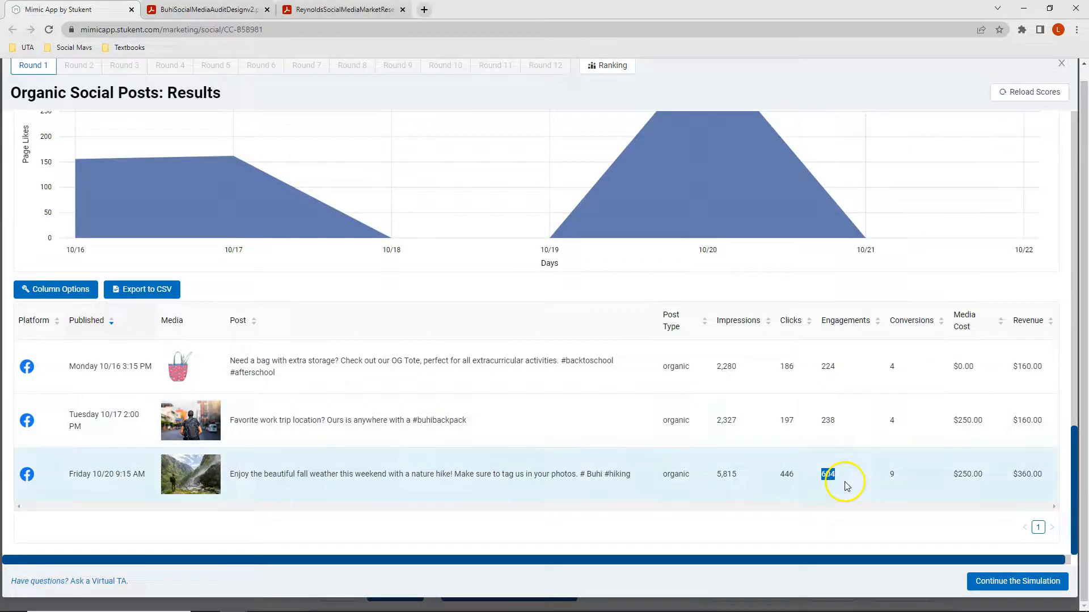
{"action": "left_click_drag", "start_coordinate": [717, 474], "coordinate": [736, 474]}
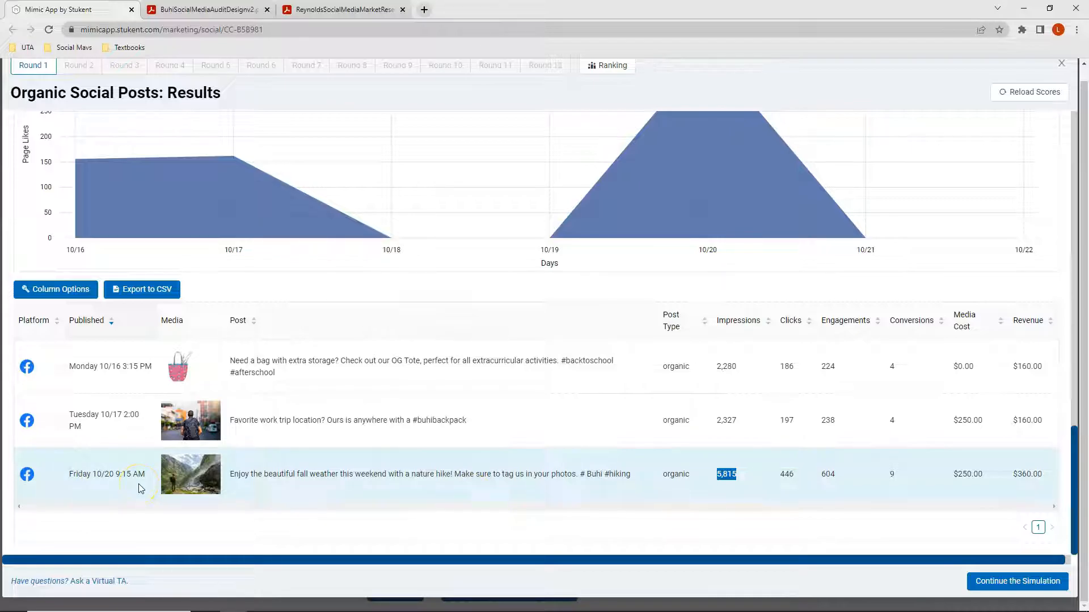
{"action": "left_click", "coordinate": [749, 480]}
{"action": "left_click_drag", "start_coordinate": [231, 479], "coordinate": [634, 476]}
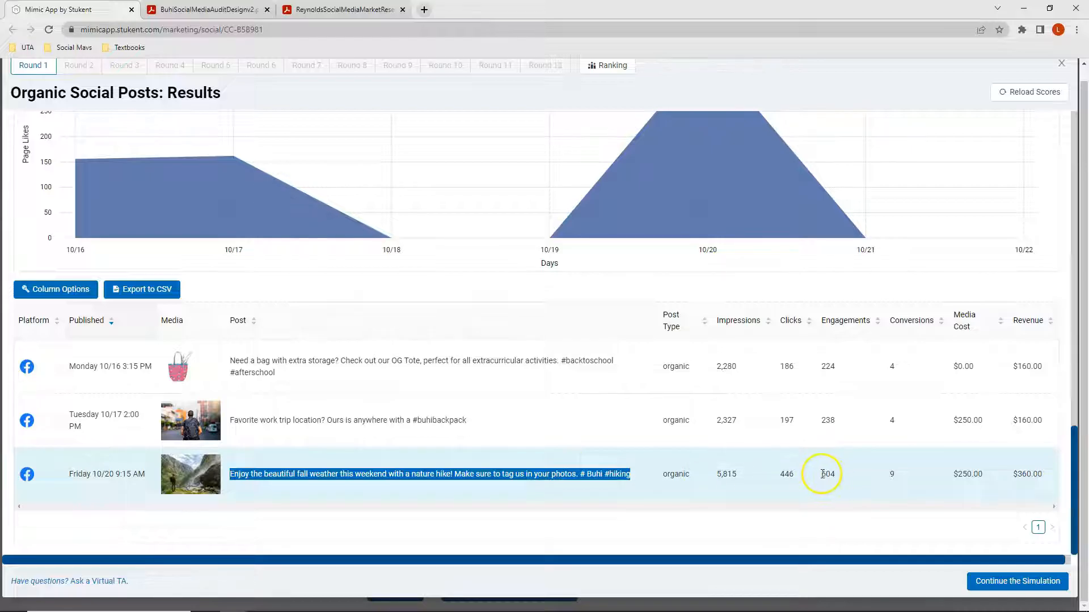
{"action": "left_click_drag", "start_coordinate": [825, 476], "coordinate": [838, 477]}
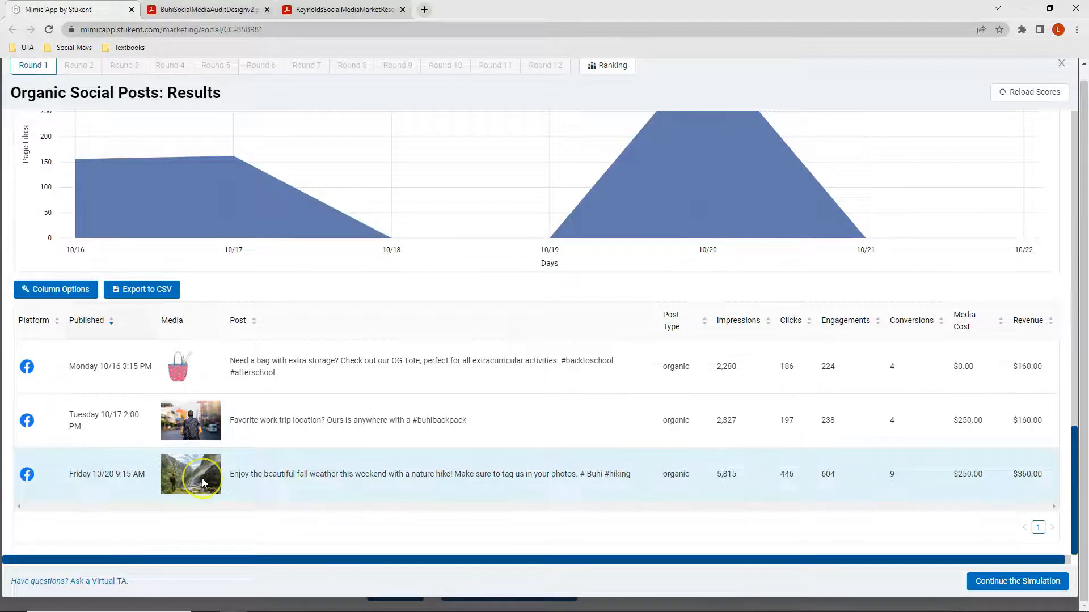
- Show the Instagram post analytics for Round 1
{"action": "scroll", "coordinate": [201, 482], "scroll_direction": "up", "scroll_amount": 6}
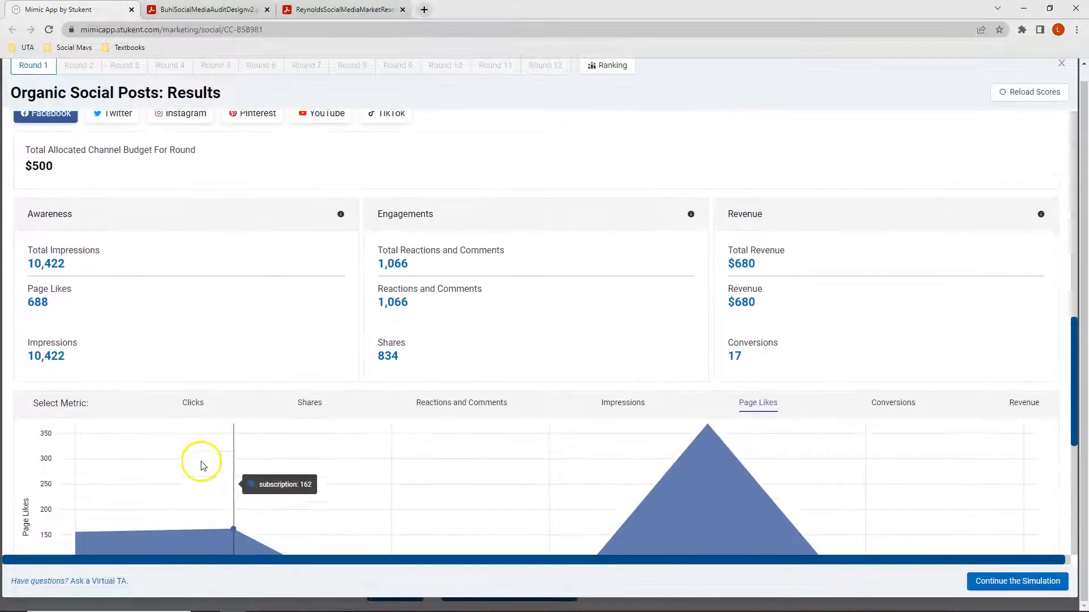
{"action": "scroll", "coordinate": [201, 465], "scroll_direction": "up", "scroll_amount": 1}
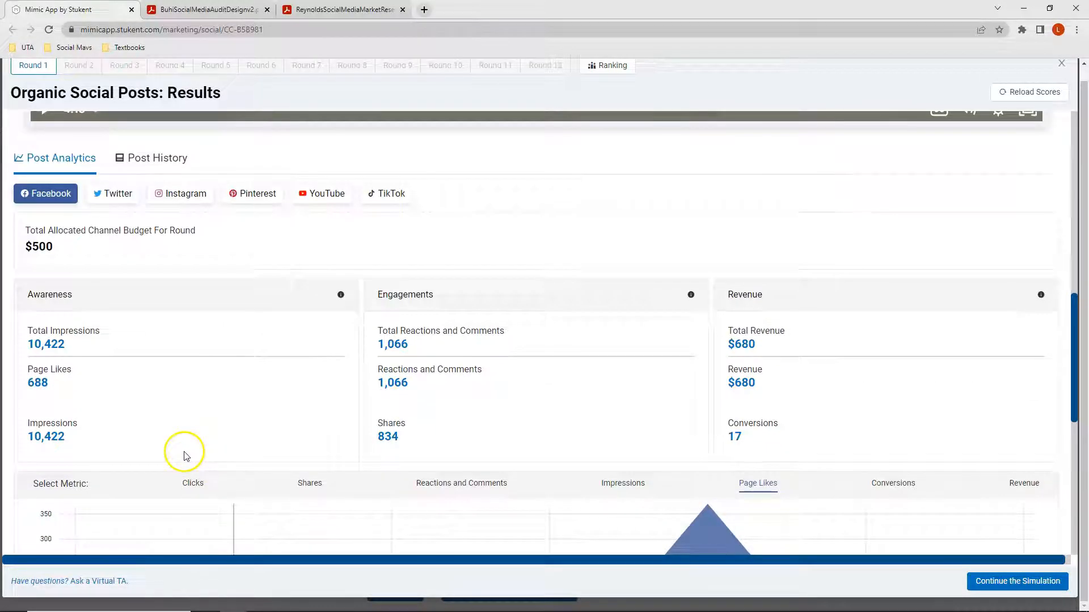
{"action": "left_click", "coordinate": [186, 203]}
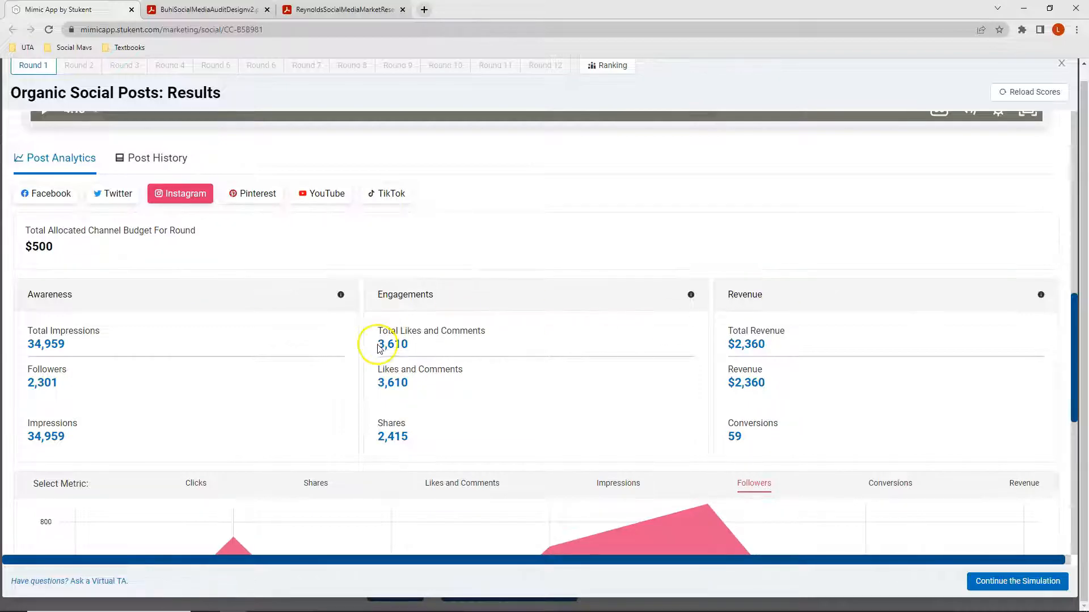
- Chart the Instagram results by shares, likes and comments, and impressions, and examine the table of Instagram posts
{"action": "scroll", "coordinate": [379, 348], "scroll_direction": "down", "scroll_amount": 4}
{"action": "left_click", "coordinate": [318, 258]}
{"action": "left_click", "coordinate": [442, 262]}
{"action": "left_click", "coordinate": [621, 256]}
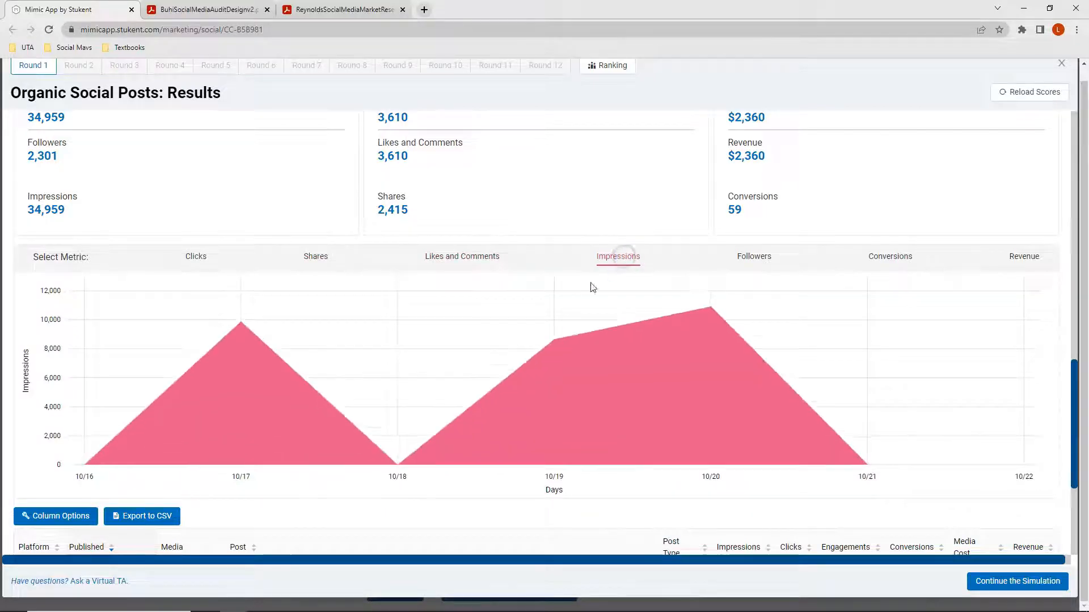
{"action": "scroll", "coordinate": [413, 339], "scroll_direction": "down", "scroll_amount": 4}
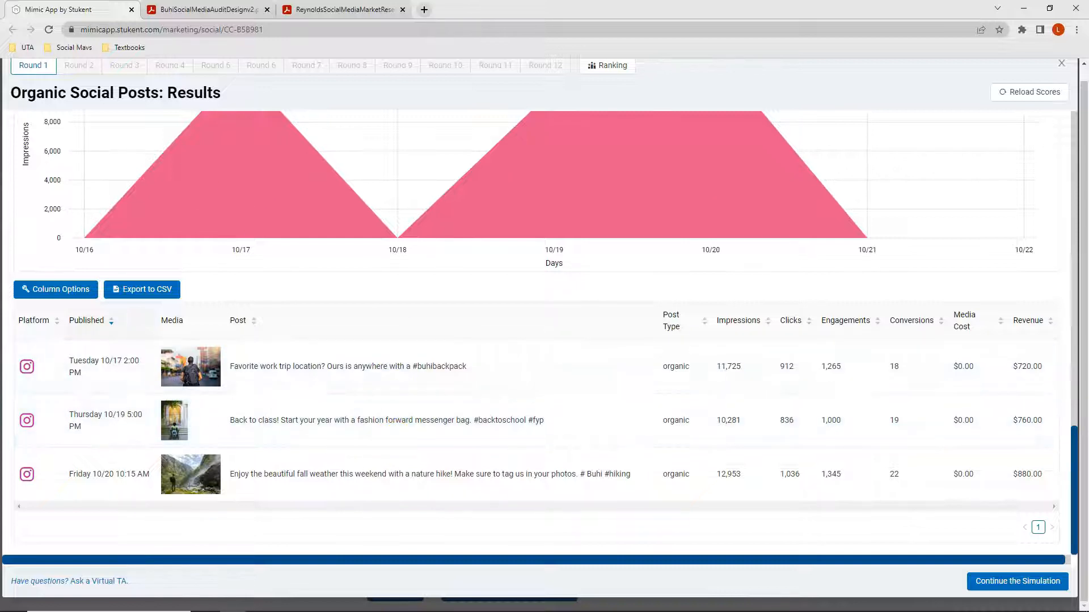
- Switch to the Time Tables workbook in Excel, check the Round 1 Instagram posting times, and minimize the workbook
{"action": "key", "text": "alt+Tab"}
{"action": "left_click_drag", "start_coordinate": [291, 44], "coordinate": [394, 3]}
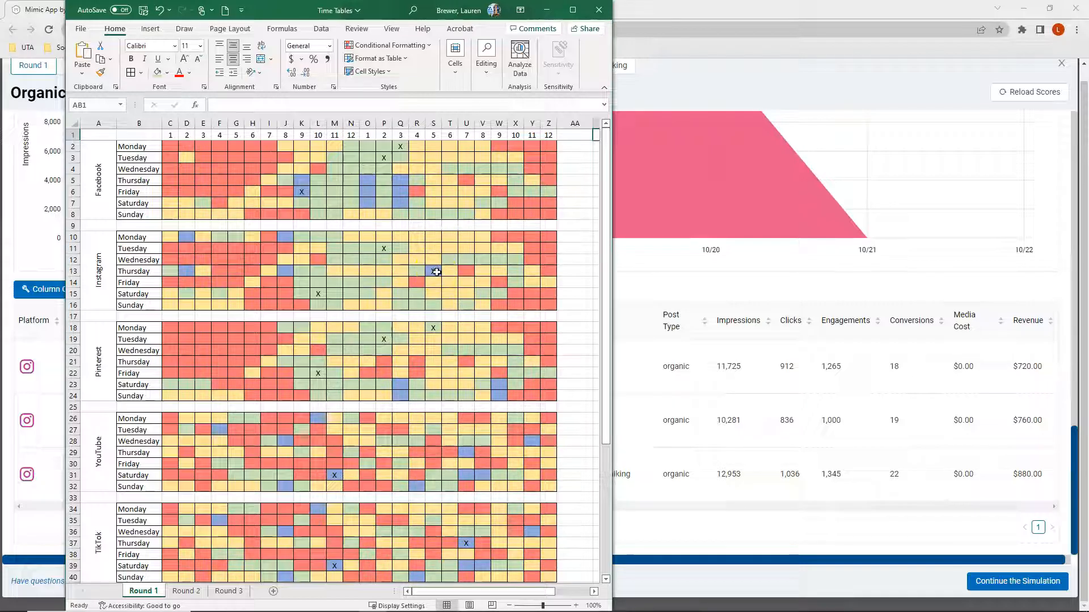
{"action": "left_click", "coordinate": [386, 253]}
{"action": "left_click", "coordinate": [546, 10]}
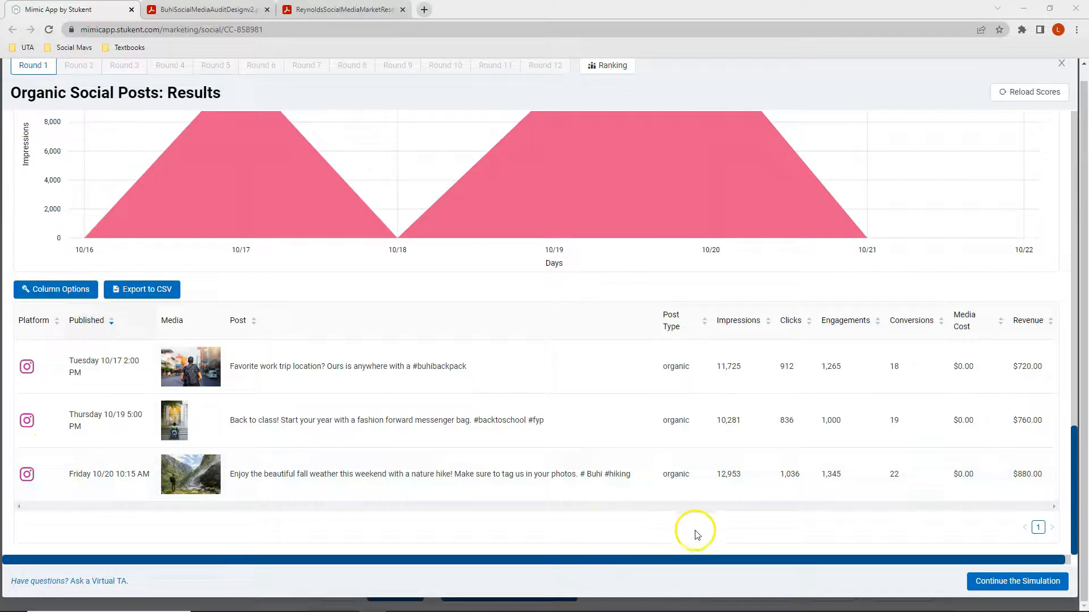
- Examine the engagements, impressions and text of the Thursday 10/19 Instagram post
{"action": "double_click", "coordinate": [823, 420]}
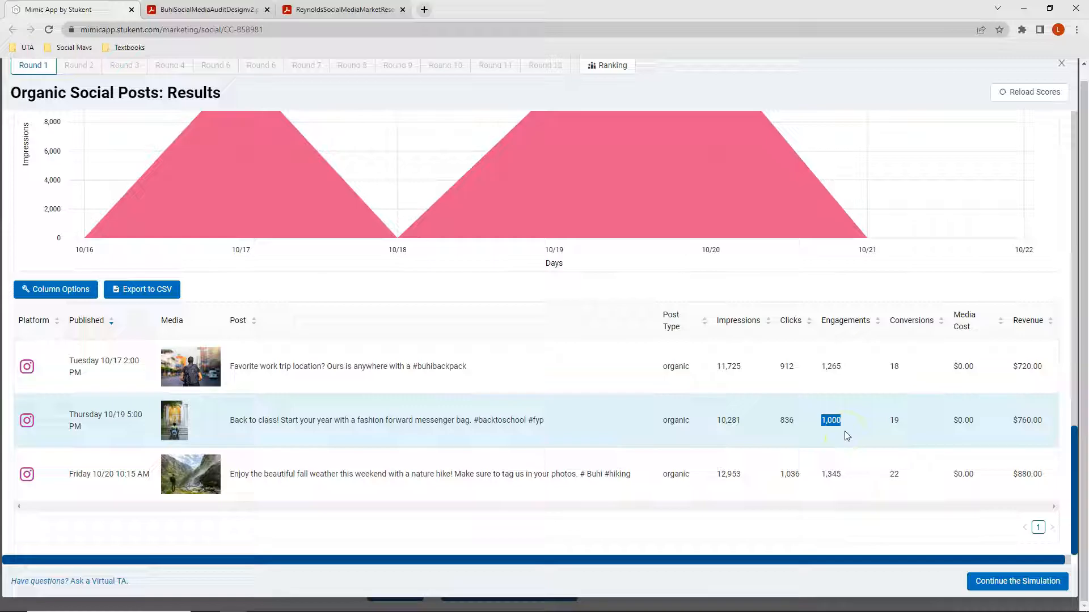
{"action": "left_click_drag", "start_coordinate": [715, 420], "coordinate": [744, 424]}
{"action": "left_click", "coordinate": [230, 421]}
{"action": "left_click_drag", "start_coordinate": [231, 421], "coordinate": [563, 421]}
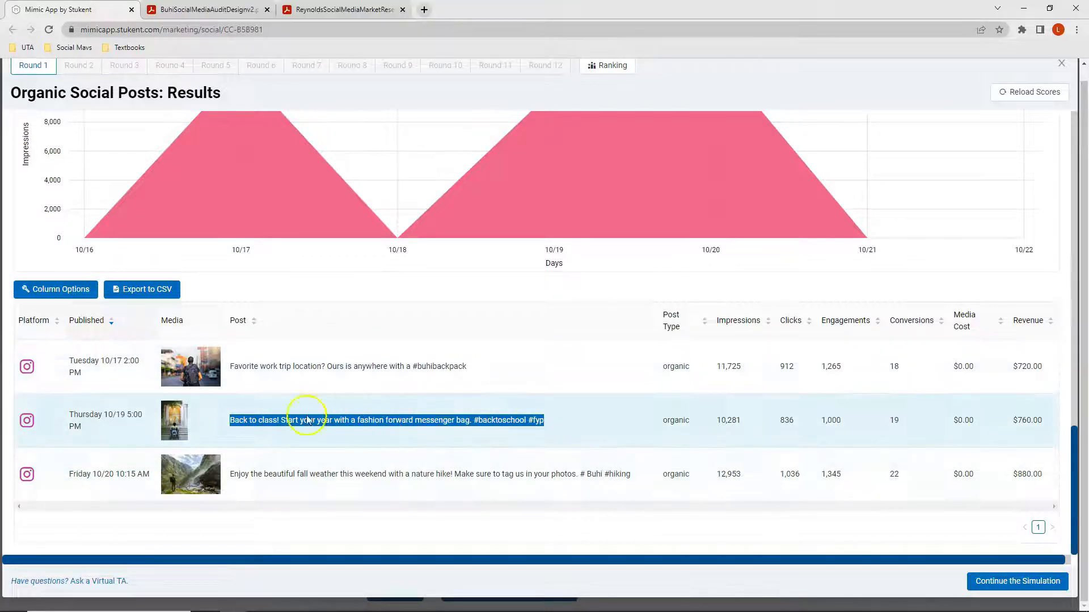
{"action": "left_click", "coordinate": [365, 441]}
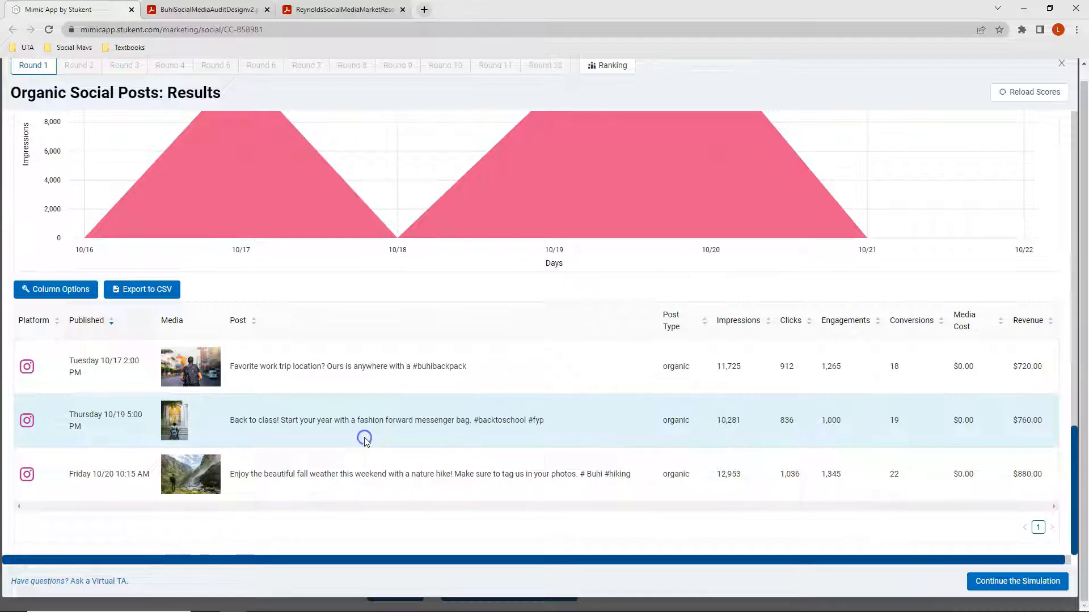
- Show the Pinterest post analytics for Round 1 and examine the table of Pinterest posts
{"action": "scroll", "coordinate": [363, 445], "scroll_direction": "up", "scroll_amount": 5}
{"action": "scroll", "coordinate": [362, 450], "scroll_direction": "up", "scroll_amount": 4}
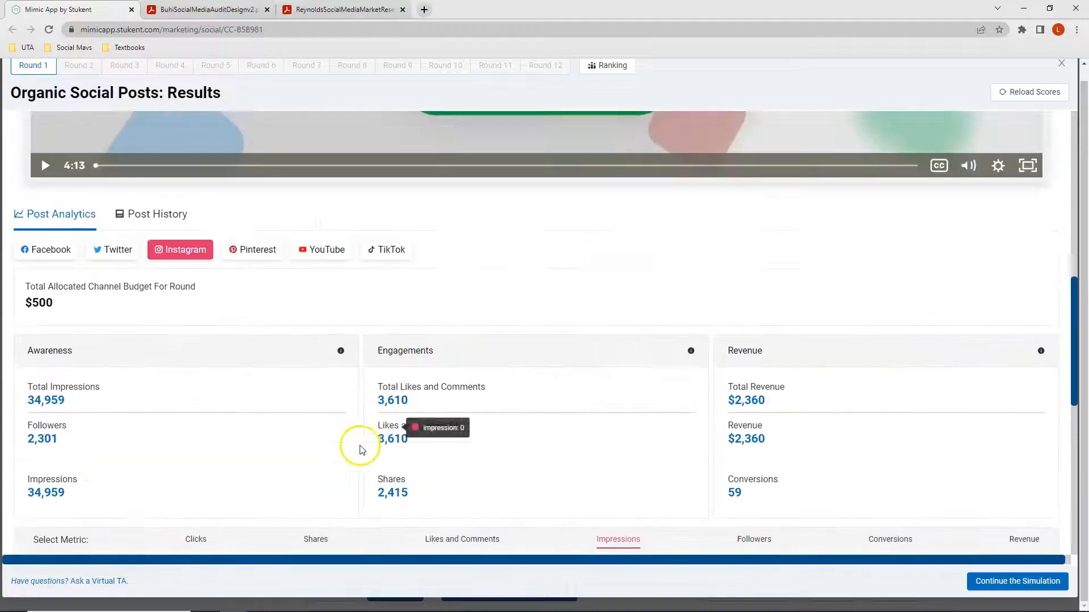
{"action": "left_click", "coordinate": [257, 250]}
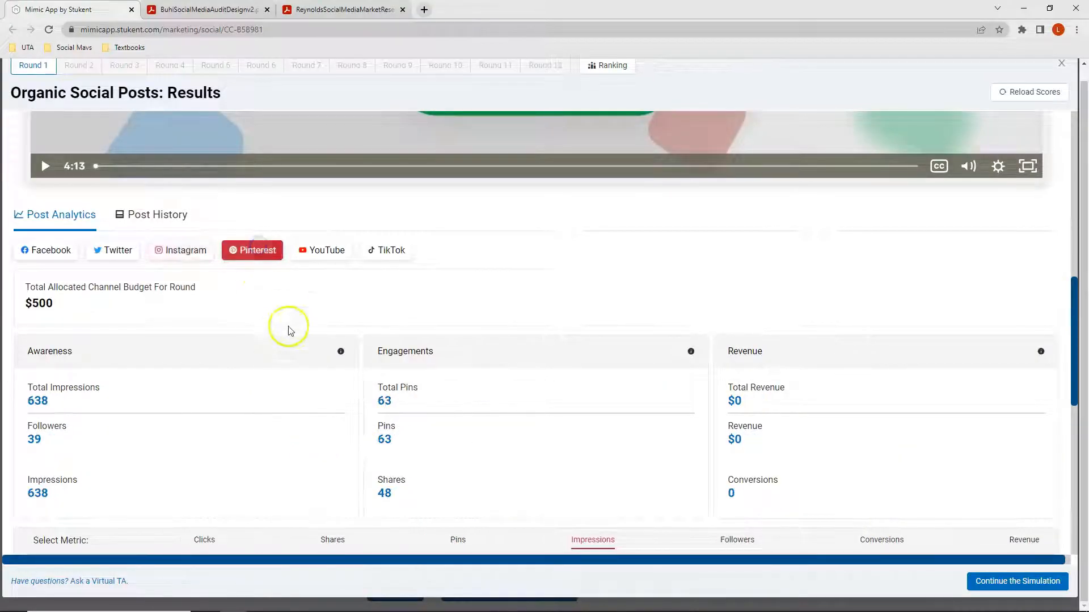
{"action": "scroll", "coordinate": [272, 340], "scroll_direction": "down", "scroll_amount": 7}
{"action": "scroll", "coordinate": [293, 373], "scroll_direction": "down", "scroll_amount": 1}
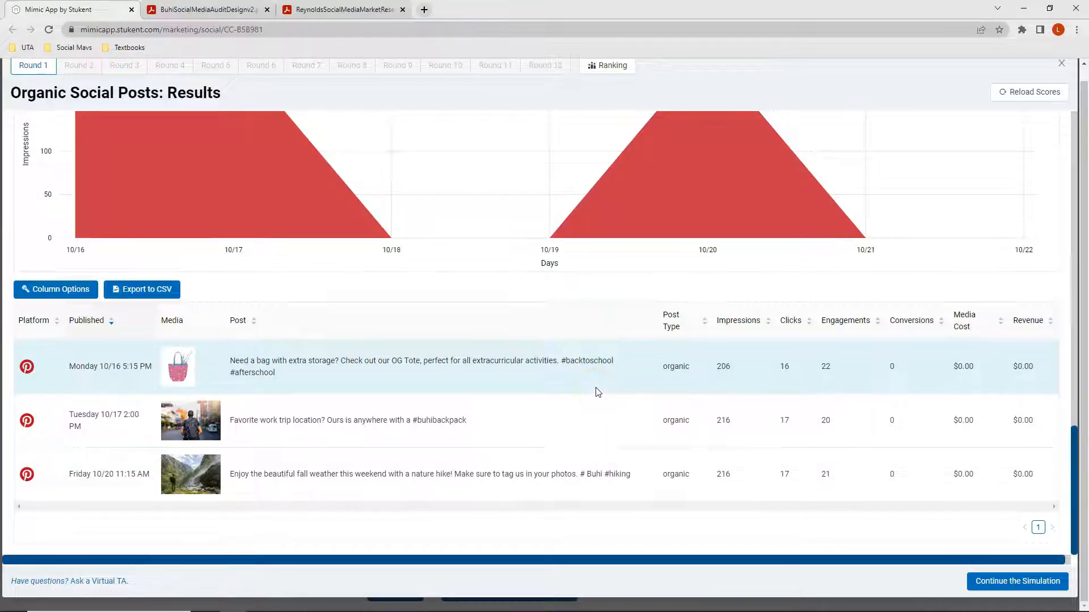
{"action": "left_click", "coordinate": [571, 389]}
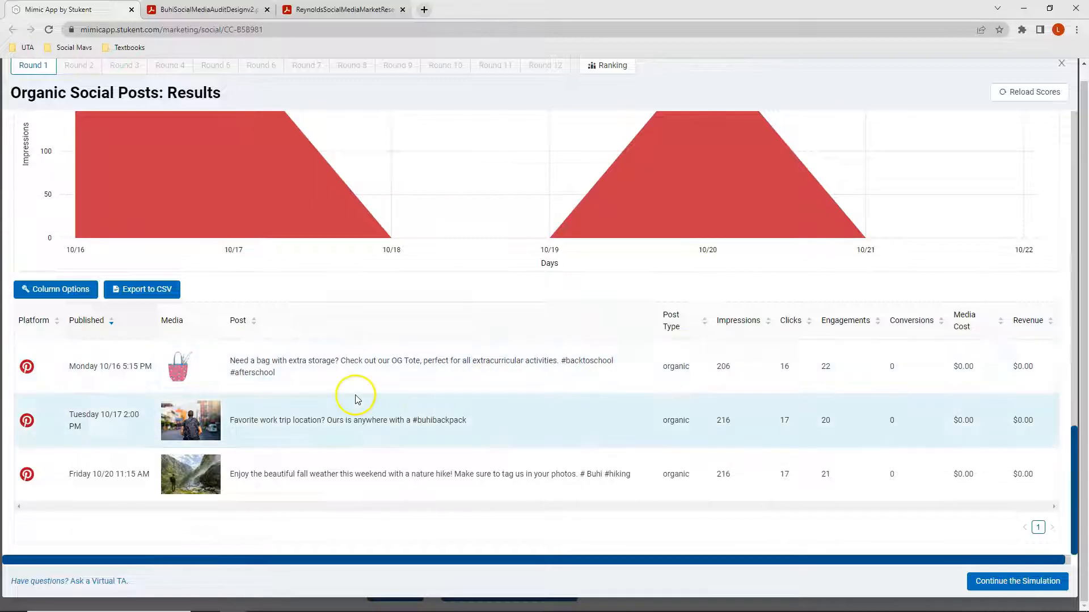
- Switch to the Buhi Social Media Audit PDF and compare reach, engagements and conversions across the social media channels
{"action": "left_click", "coordinate": [208, 10]}
{"action": "scroll", "coordinate": [203, 183], "scroll_direction": "up", "scroll_amount": 15}
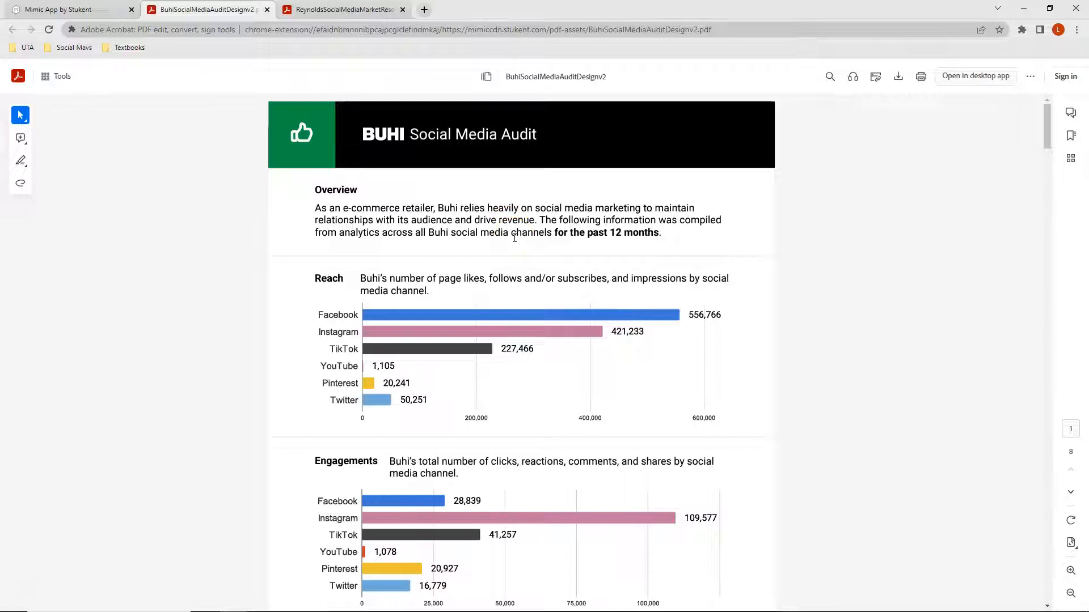
{"action": "scroll", "coordinate": [515, 238], "scroll_direction": "down", "scroll_amount": 3}
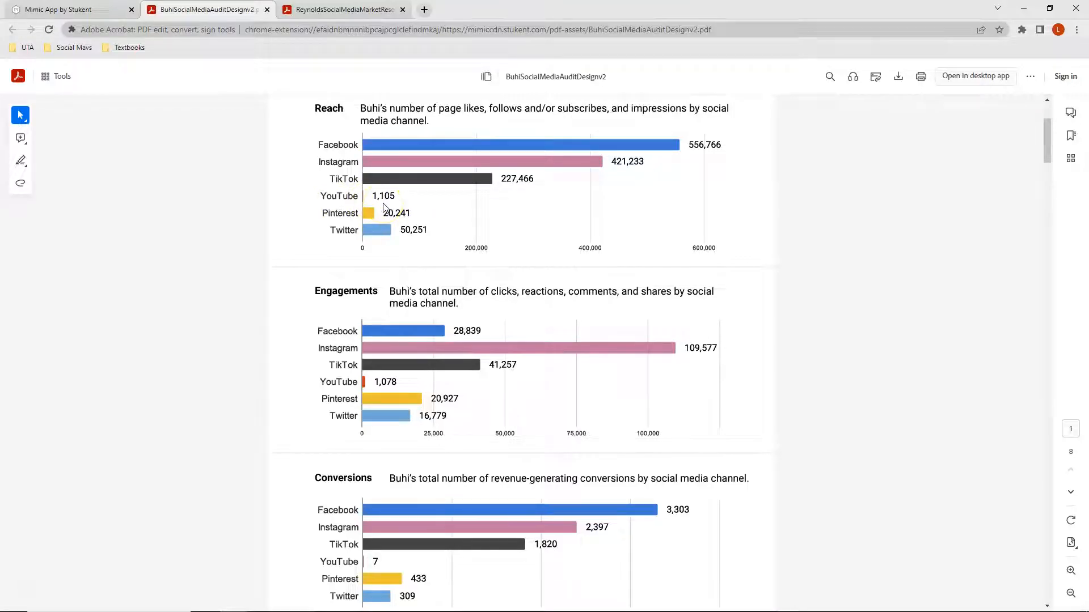
{"action": "scroll", "coordinate": [385, 210], "scroll_direction": "down", "scroll_amount": 2}
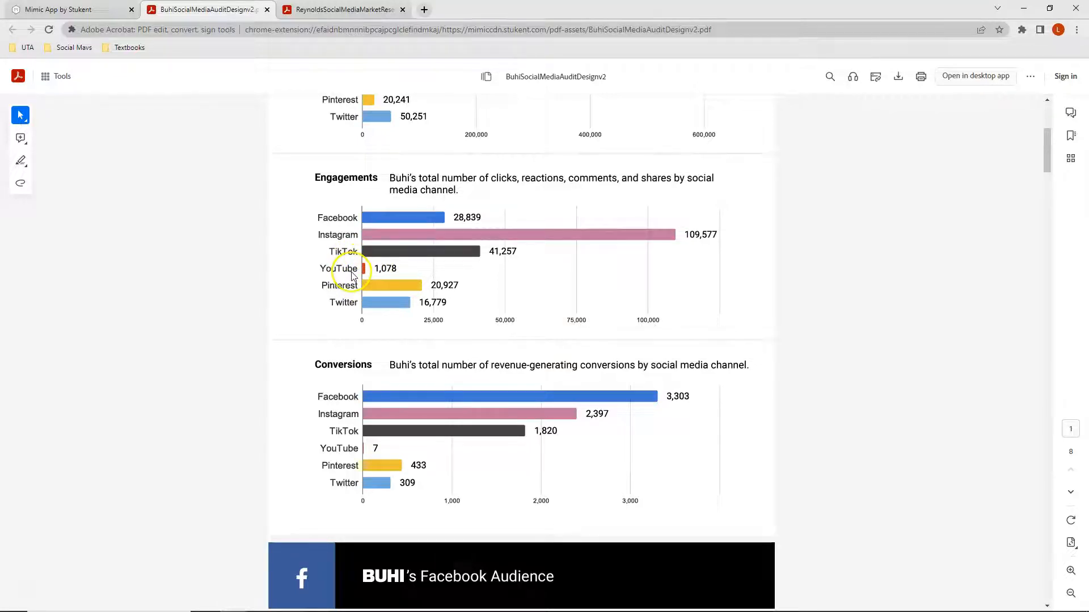
{"action": "scroll", "coordinate": [353, 275], "scroll_direction": "up", "scroll_amount": 5}
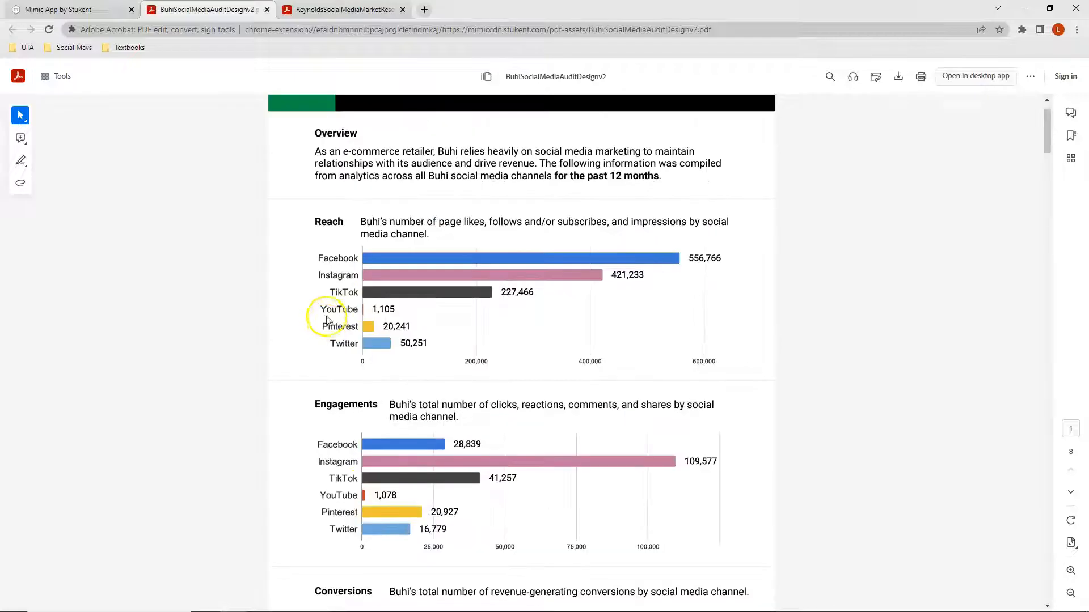
{"action": "scroll", "coordinate": [312, 275], "scroll_direction": "down", "scroll_amount": 3}
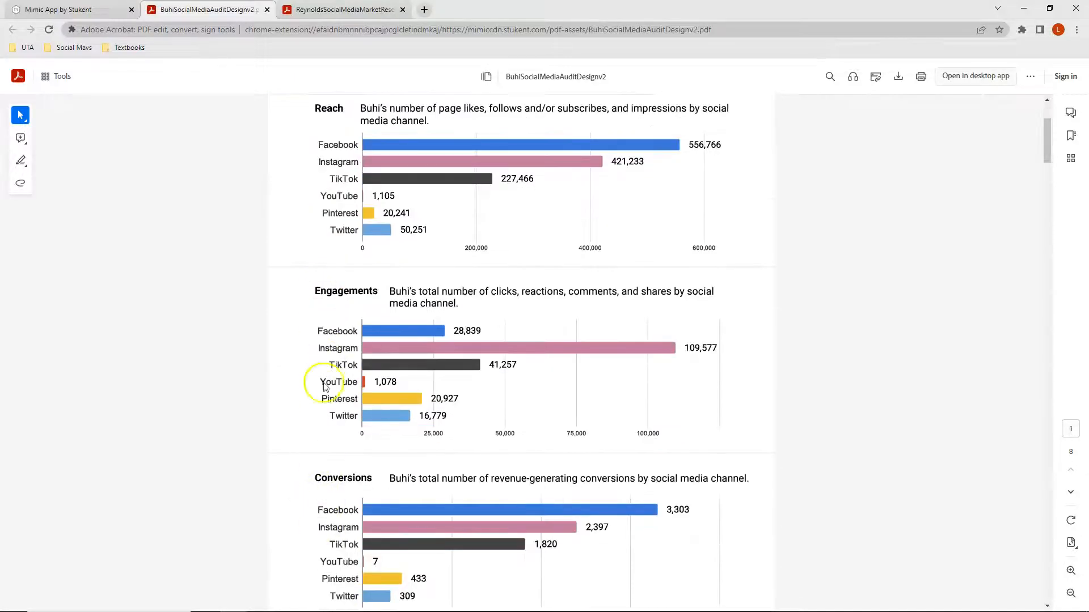
{"action": "left_click", "coordinate": [77, 10]}
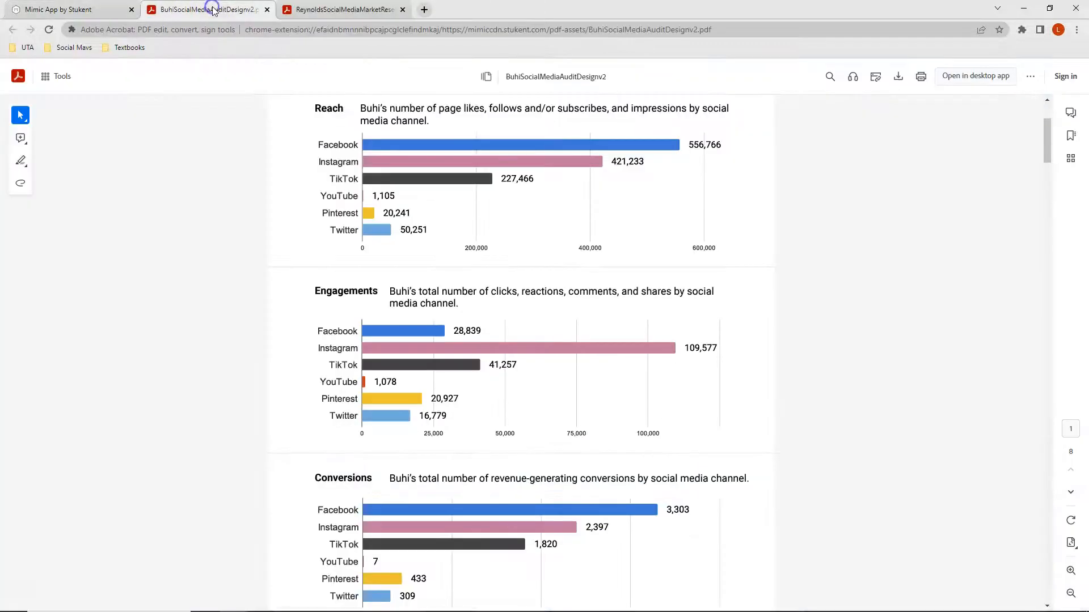
{"action": "left_click", "coordinate": [213, 10]}
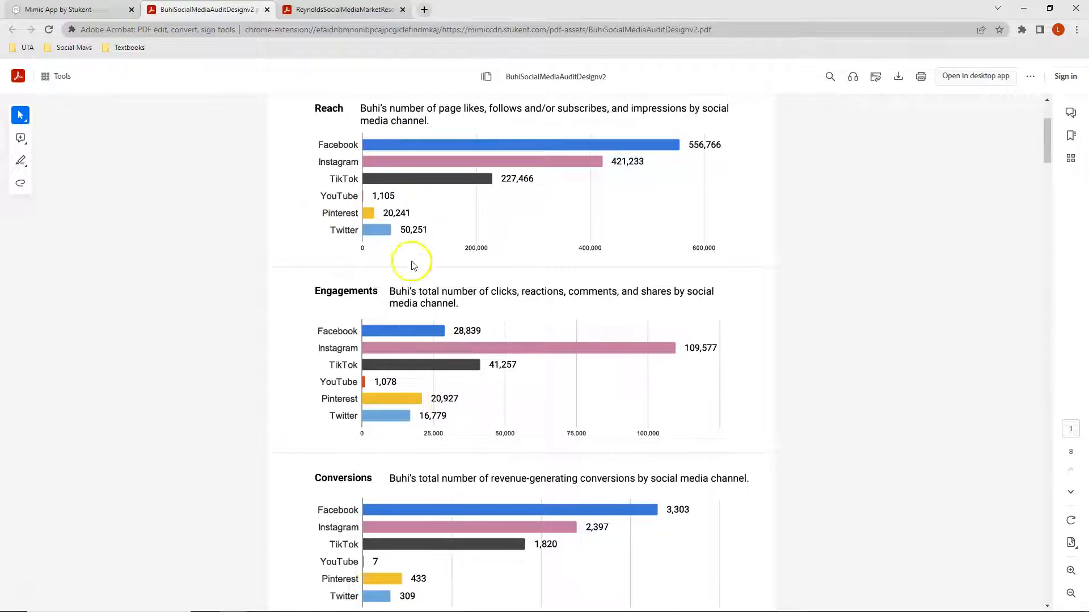
{"action": "scroll", "coordinate": [439, 415], "scroll_direction": "down", "scroll_amount": 1}
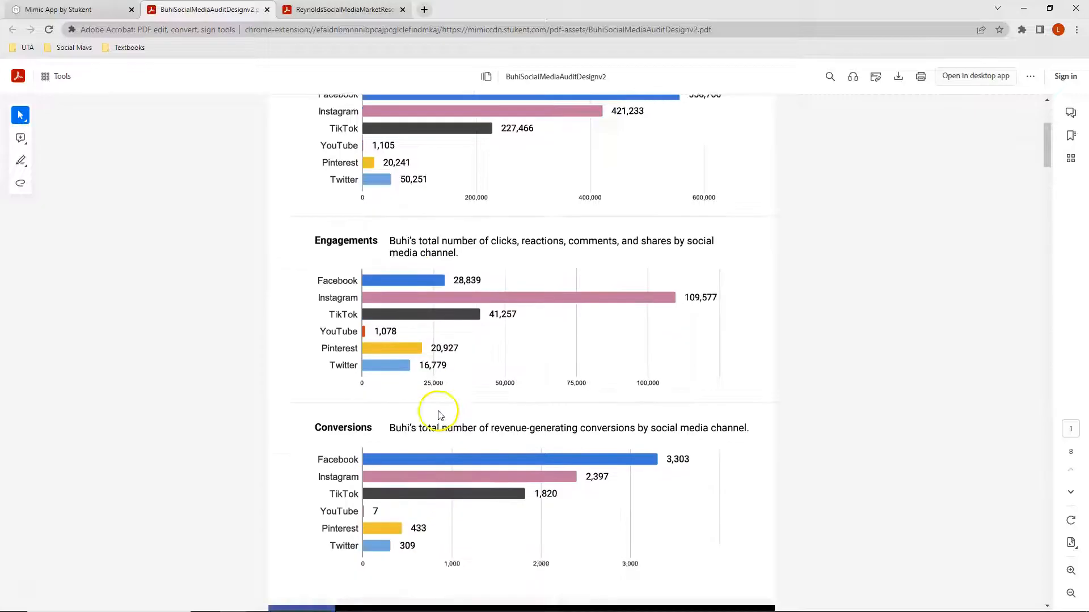
{"action": "scroll", "coordinate": [440, 415], "scroll_direction": "down", "scroll_amount": 2}
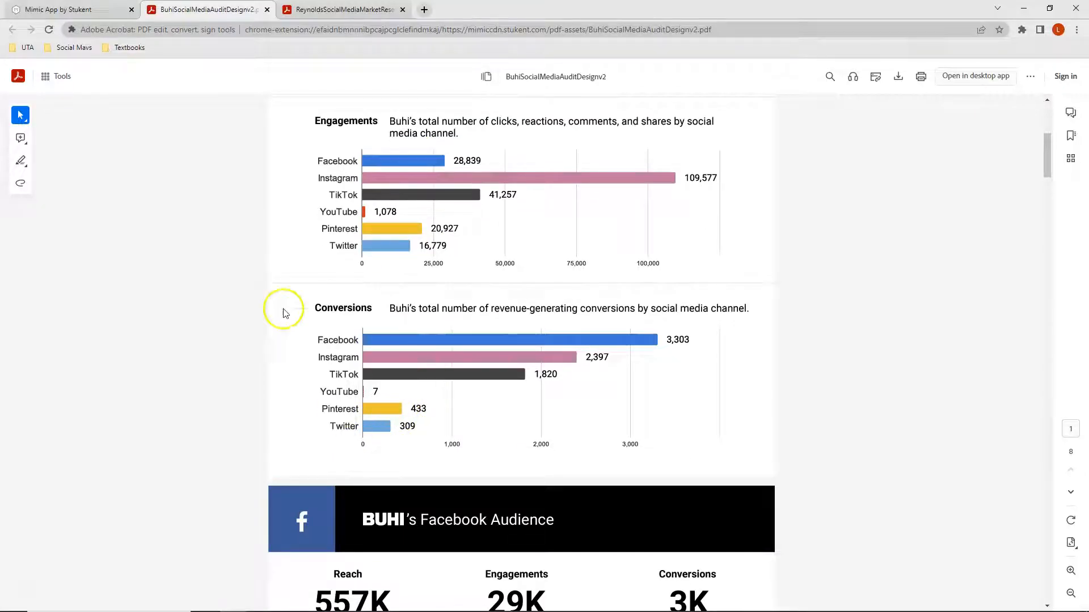
{"action": "scroll", "coordinate": [287, 306], "scroll_direction": "up", "scroll_amount": 6}
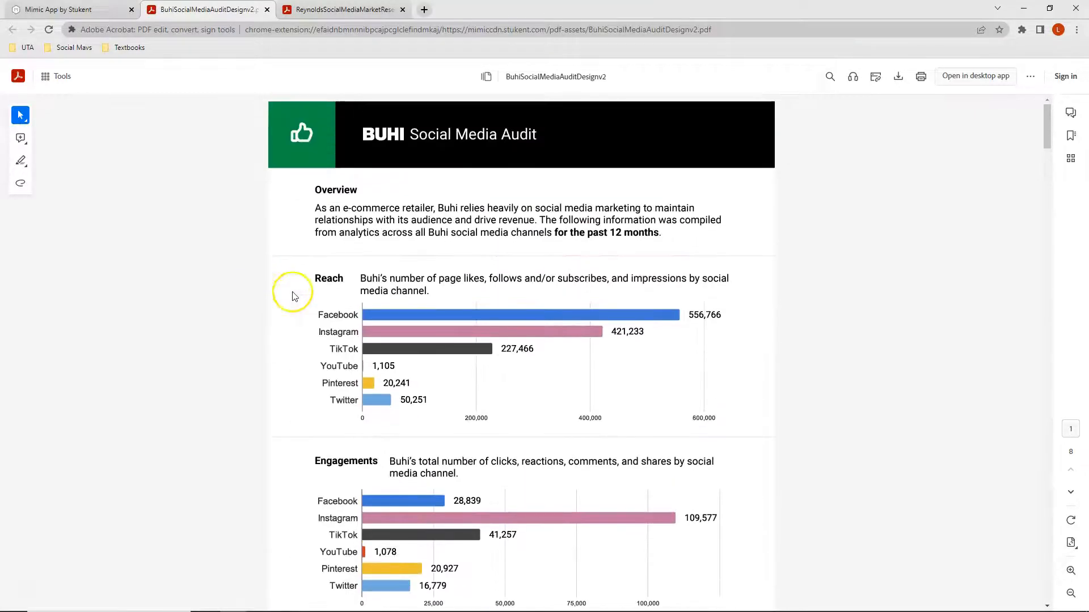
- Switch back to Mimic Social and close the Round 1 organic post results
{"action": "left_click", "coordinate": [98, 11]}
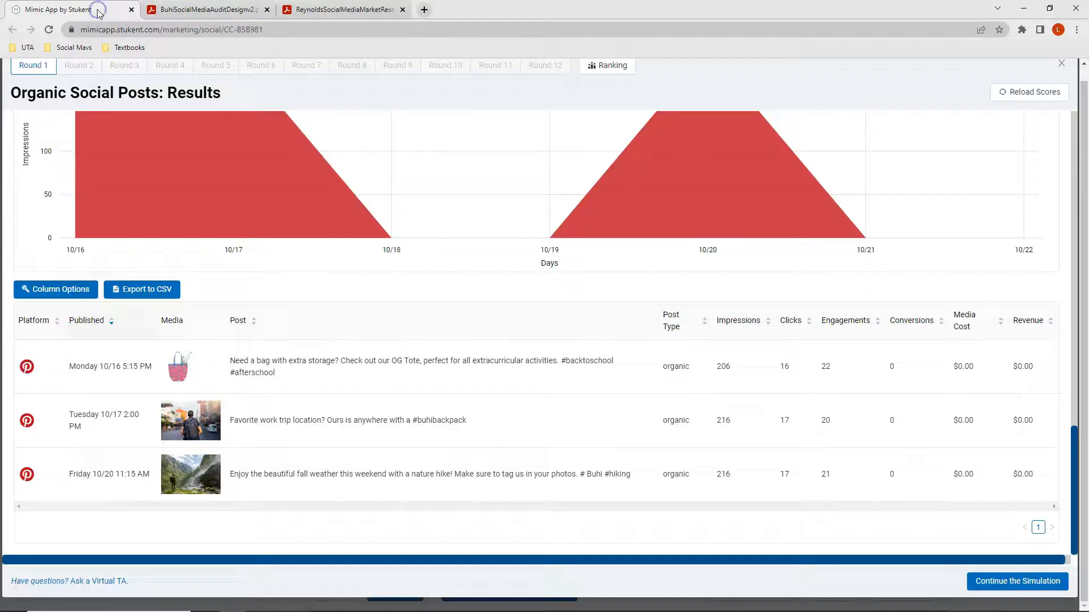
{"action": "scroll", "coordinate": [541, 296], "scroll_direction": "up", "scroll_amount": 6}
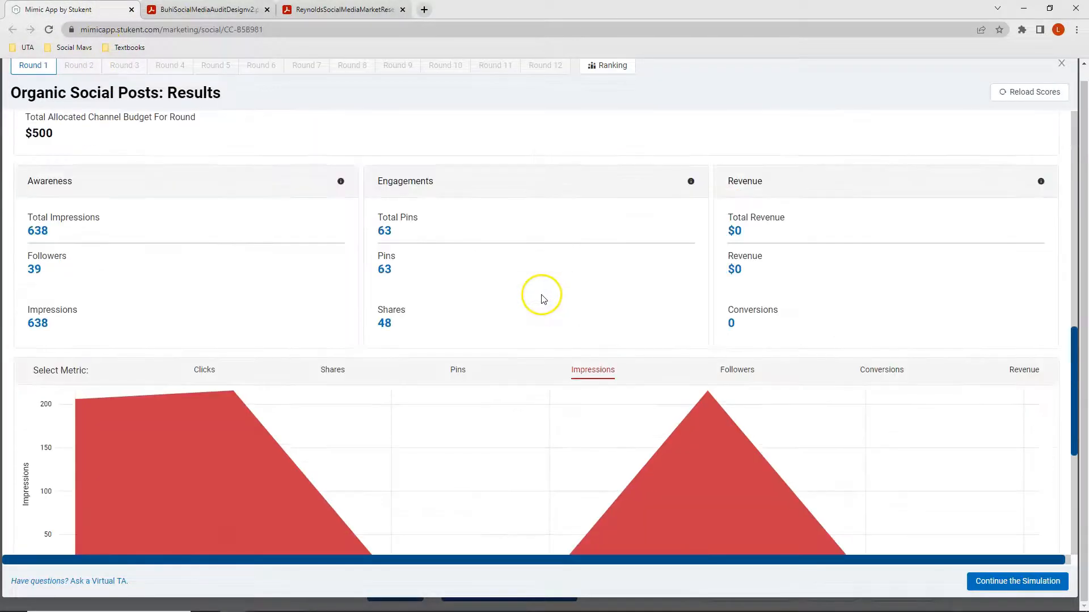
{"action": "scroll", "coordinate": [543, 298], "scroll_direction": "up", "scroll_amount": 7}
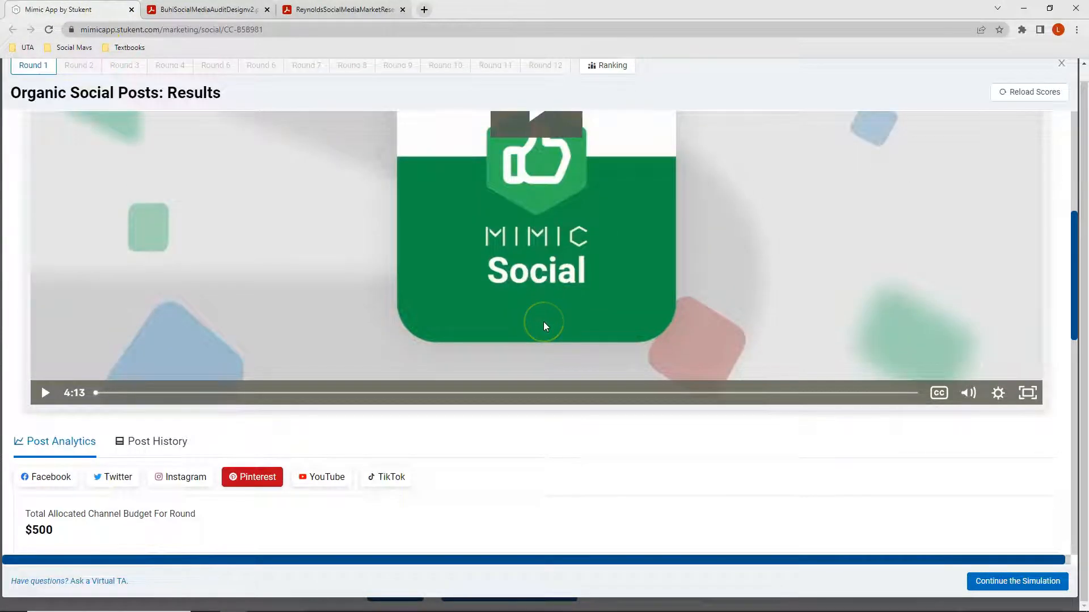
{"action": "scroll", "coordinate": [543, 321], "scroll_direction": "up", "scroll_amount": 4}
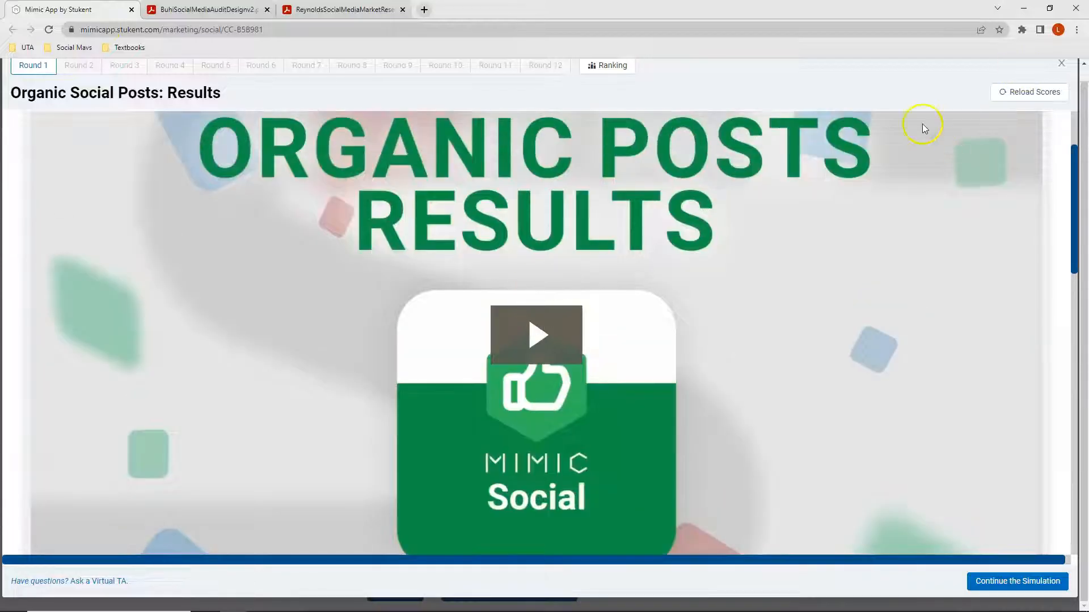
{"action": "scroll", "coordinate": [922, 124], "scroll_direction": "up", "scroll_amount": 2}
{"action": "left_click", "coordinate": [1060, 67]}
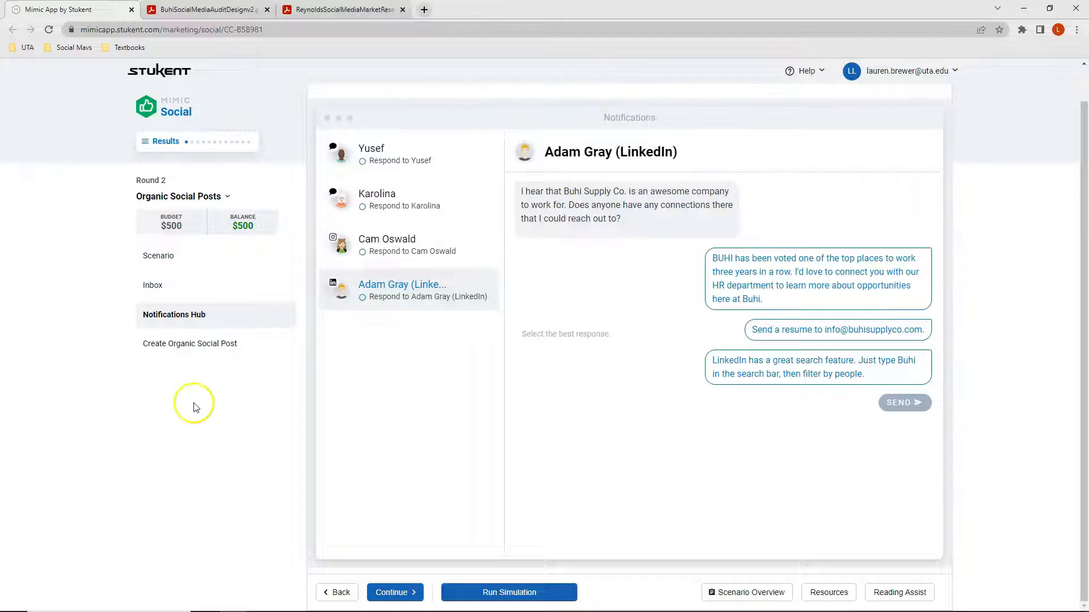
- Open the Round 2 Create Organic Social Post page and consult the Reynolds market research report on top revenue-generating platforms
{"action": "left_click", "coordinate": [196, 344]}
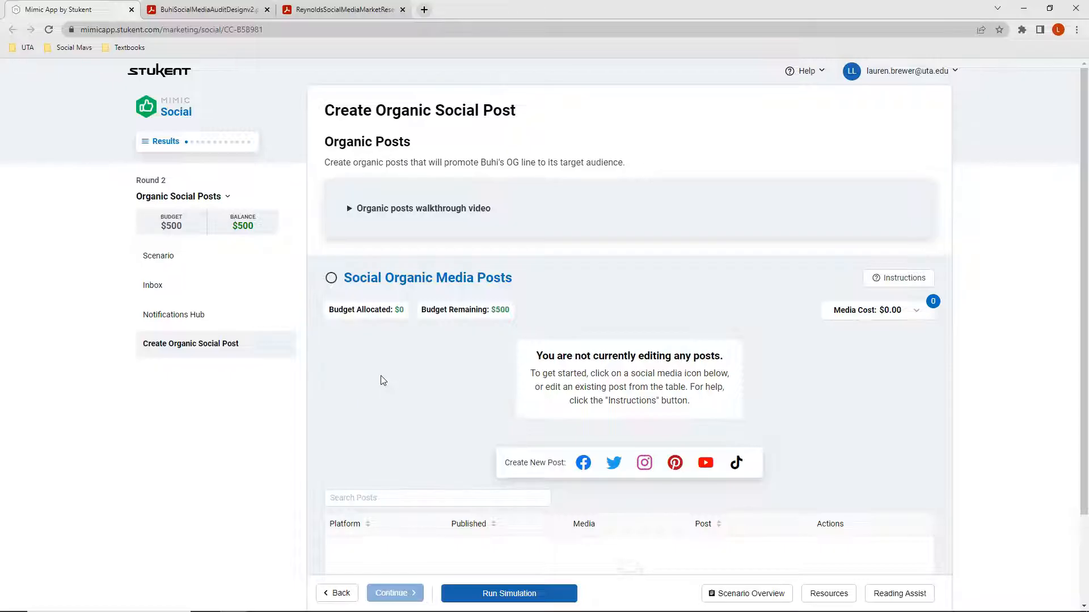
{"action": "left_click", "coordinate": [344, 11]}
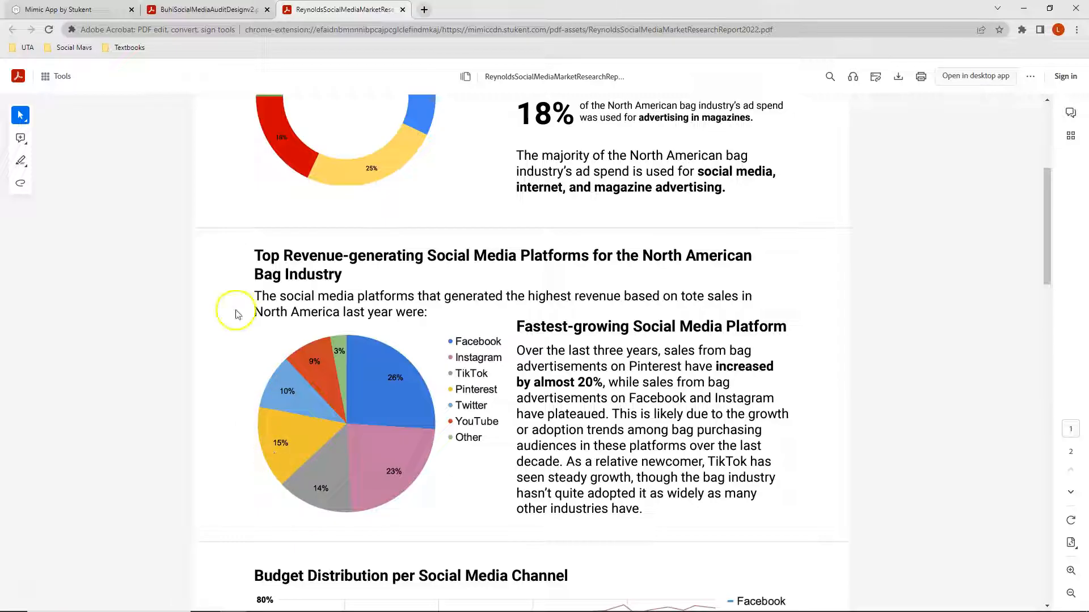
{"action": "left_click", "coordinate": [105, 12]}
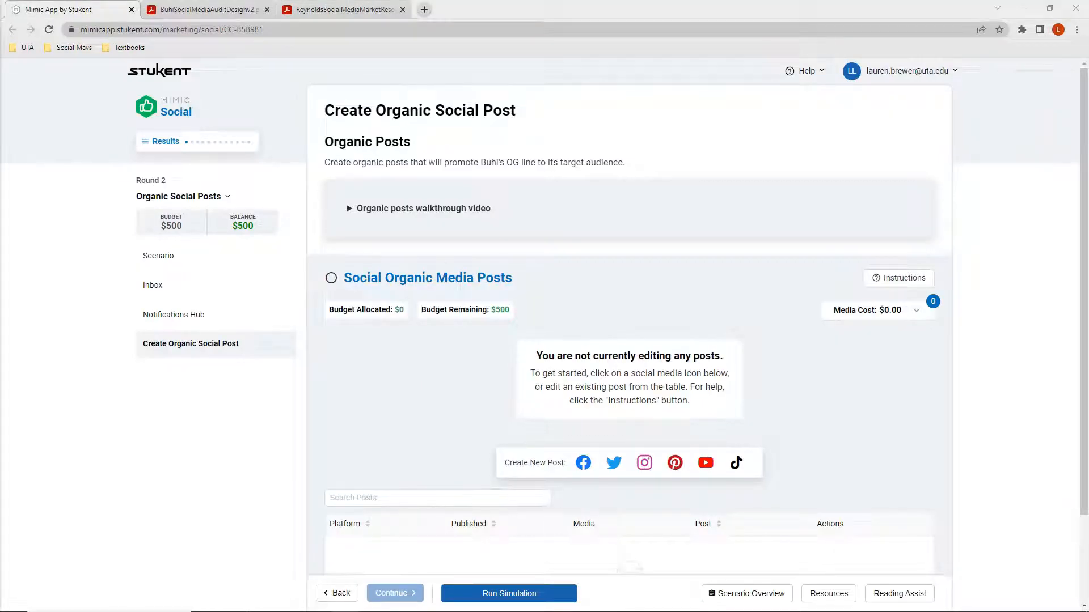
- Create a Facebook post reading "Flash Sale! Grab your favorite Buhi Bag for 35% off, today only! #flashsale #buhisale #buhibags"
{"action": "left_click", "coordinate": [583, 468]}
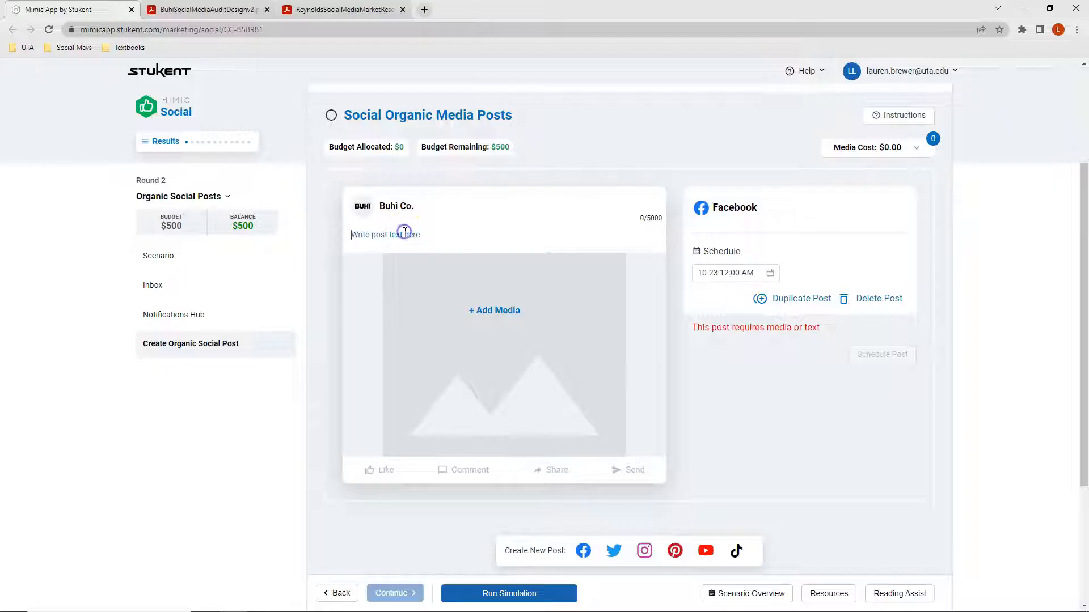
{"action": "left_click", "coordinate": [405, 232]}
{"action": "type", "text": "Flash Sale! Grab your favorite Buhi Bag for 35% off, today only! #flashsale #buhisale #buhibags"}
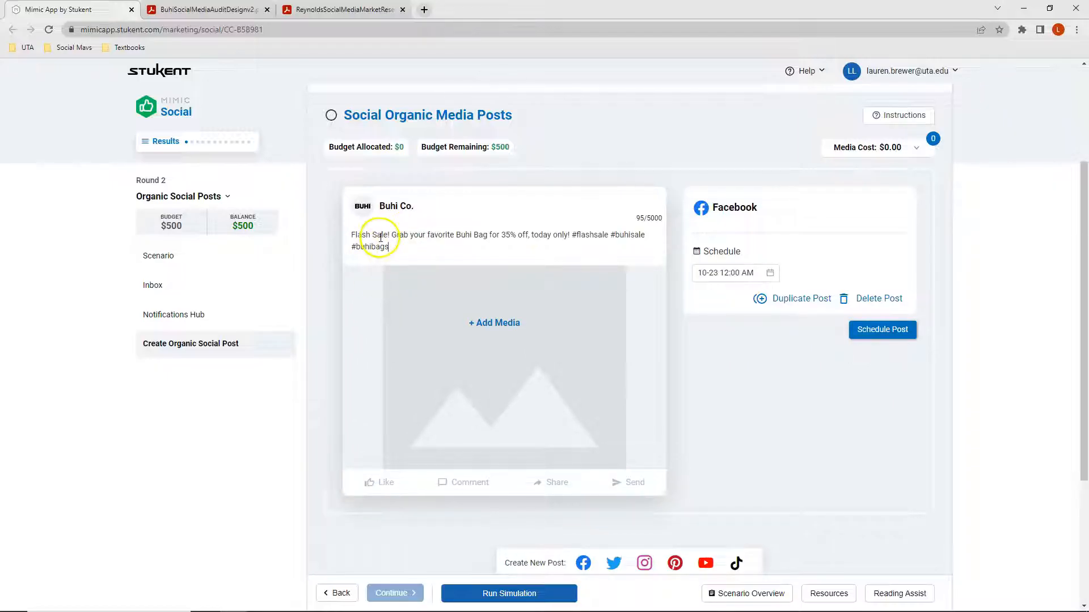
{"action": "left_click", "coordinate": [510, 241]}
- Search the media library for "35%" and add the $35 "Sale: 35% off today only" advertisement to the Facebook post
{"action": "left_click", "coordinate": [497, 324]}
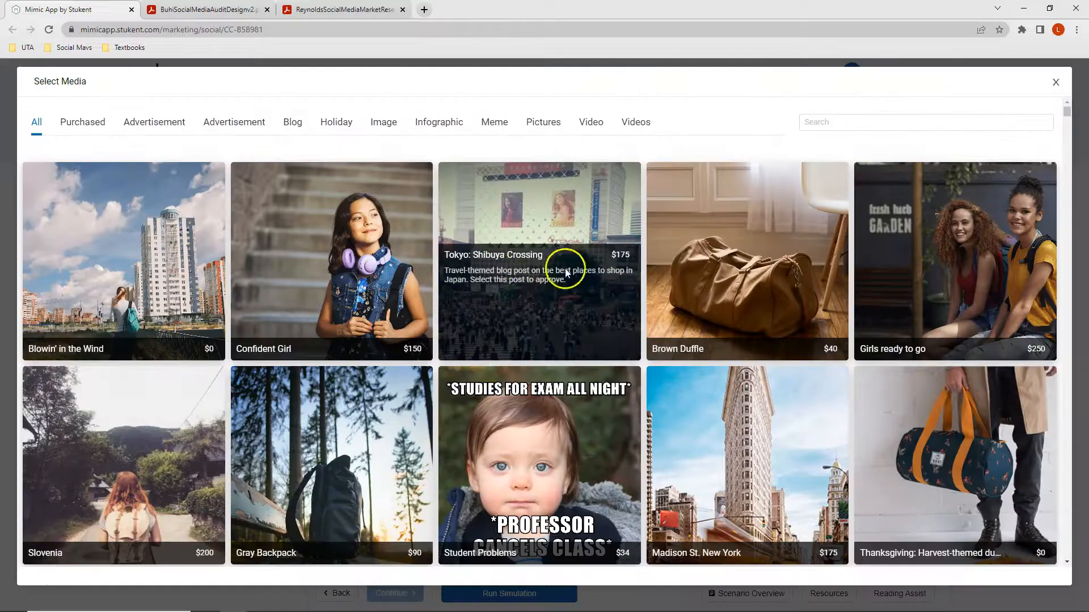
{"action": "left_click", "coordinate": [850, 130]}
{"action": "type", "text": "35%"}
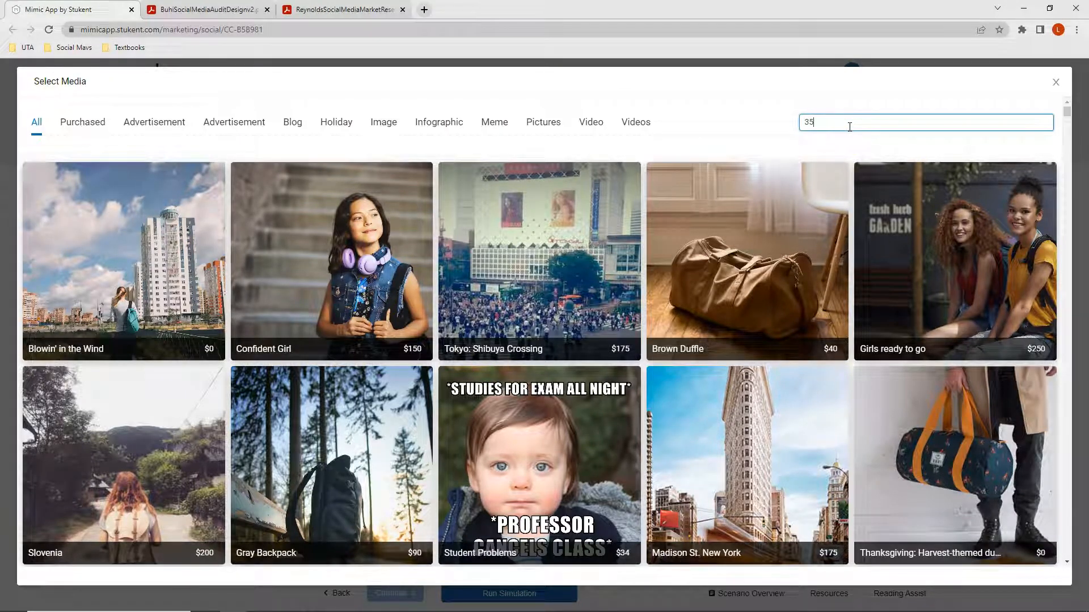
{"action": "mouse_move", "coordinate": [570, 247]}
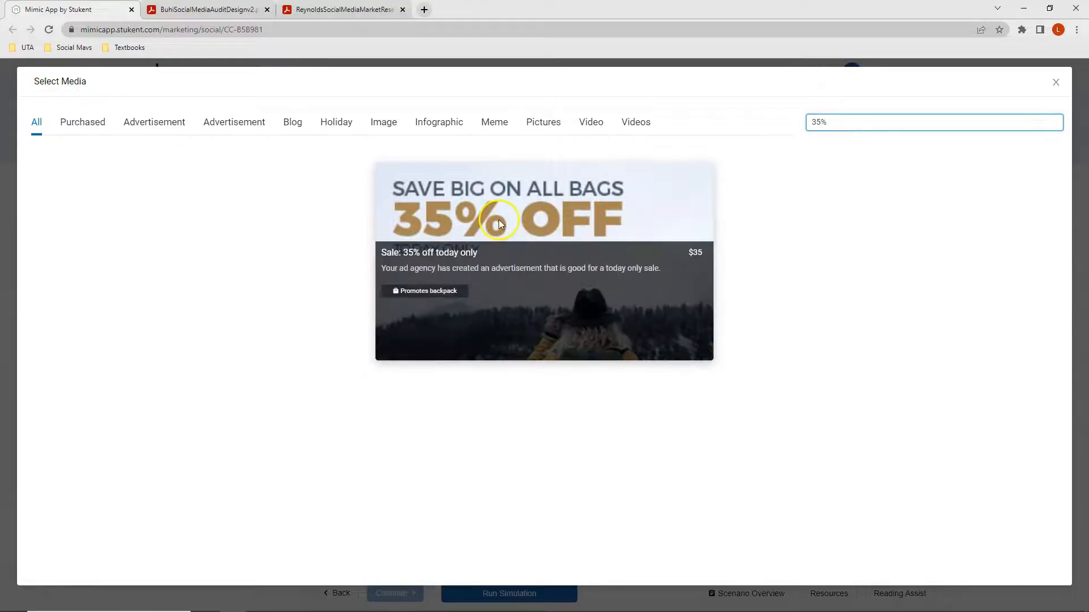
{"action": "left_click", "coordinate": [451, 257]}
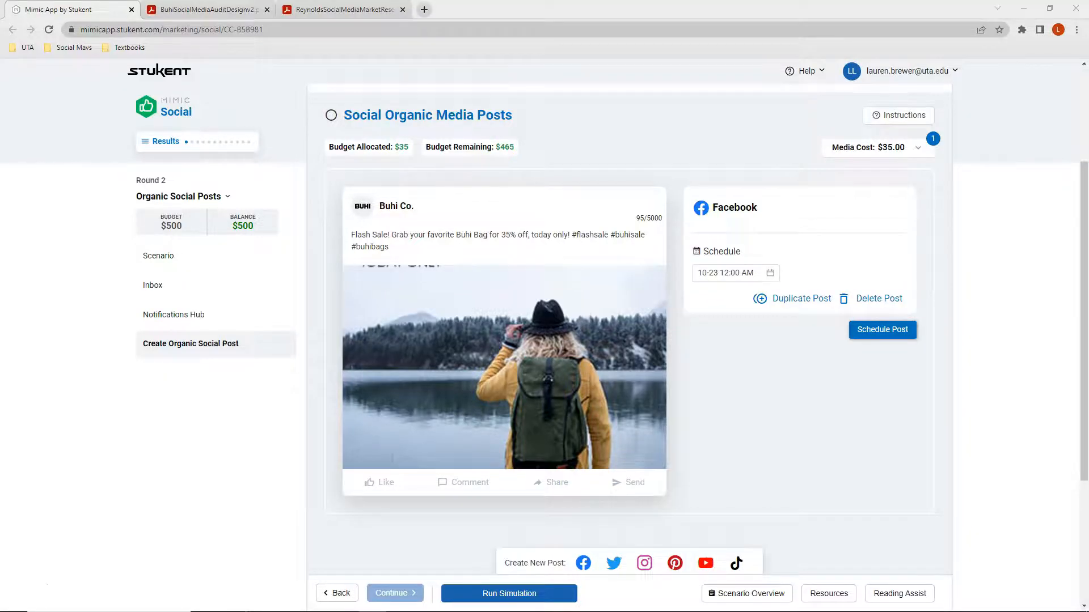
- In the Time Tables workbook's Round 2 sheet, mark Thursday with an X at 9 AM for Facebook, 8 AM for Instagram and 9 AM for Pinterest
{"action": "key", "text": "alt+Tab"}
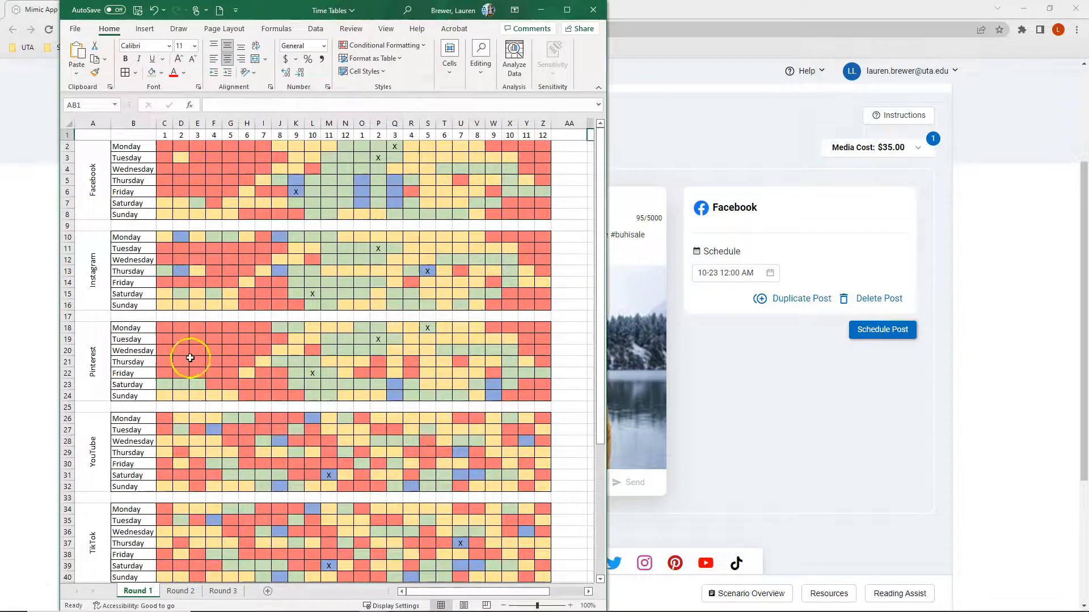
{"action": "left_click", "coordinate": [184, 593]}
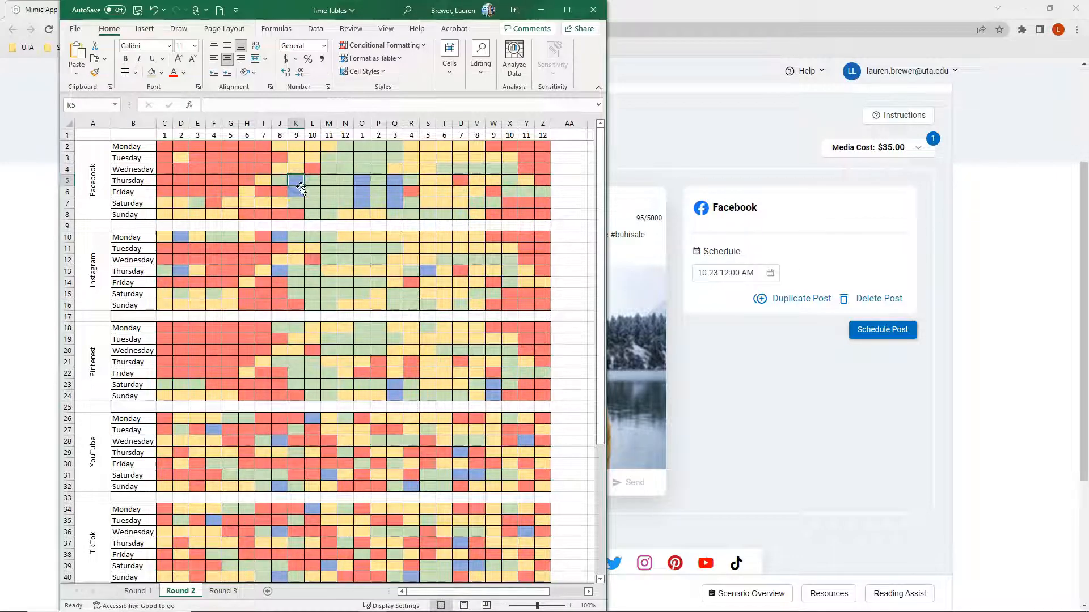
{"action": "type", "text": "X"}
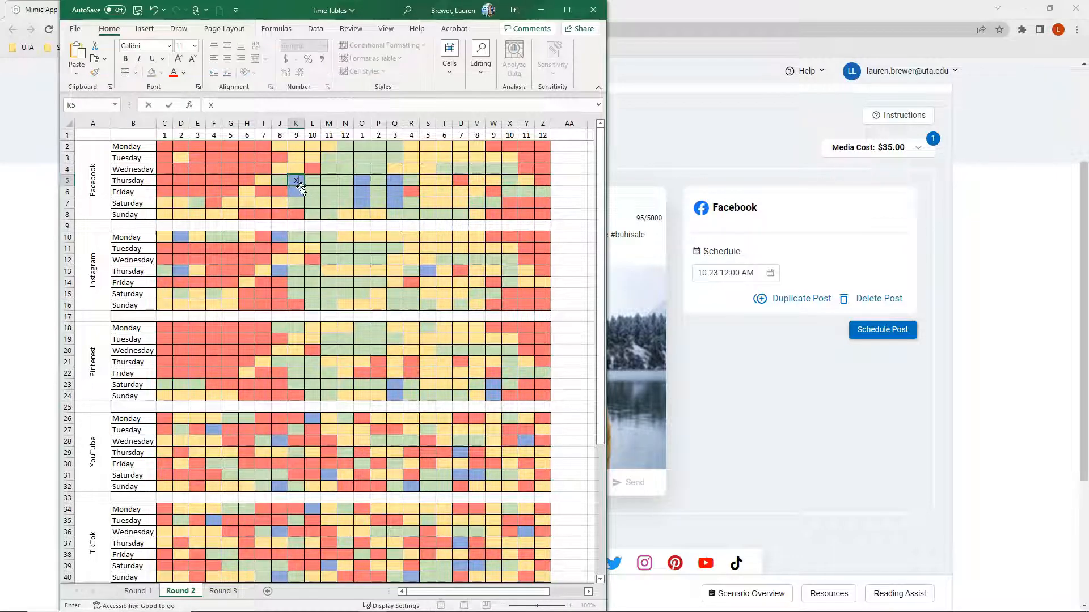
{"action": "left_click", "coordinate": [281, 272]}
{"action": "type", "text": "X"}
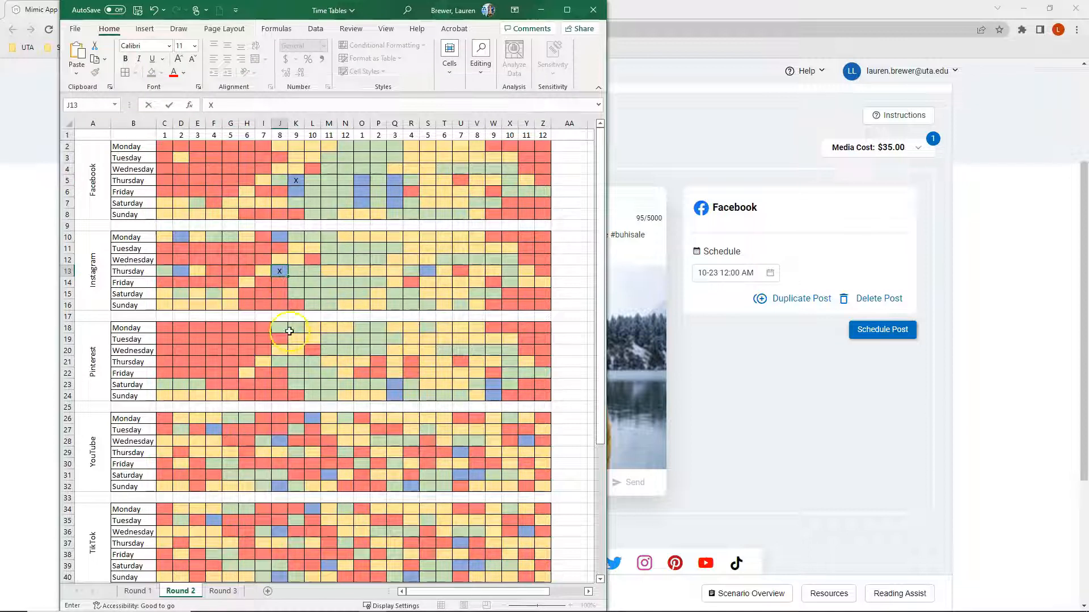
{"action": "left_click", "coordinate": [296, 363]}
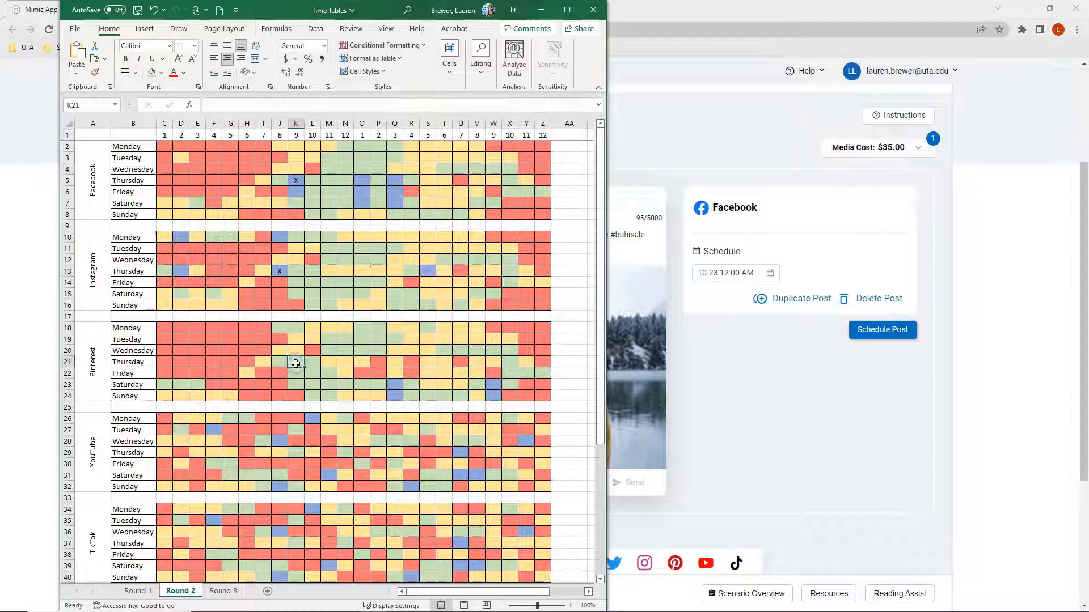
{"action": "type", "text": "X"}
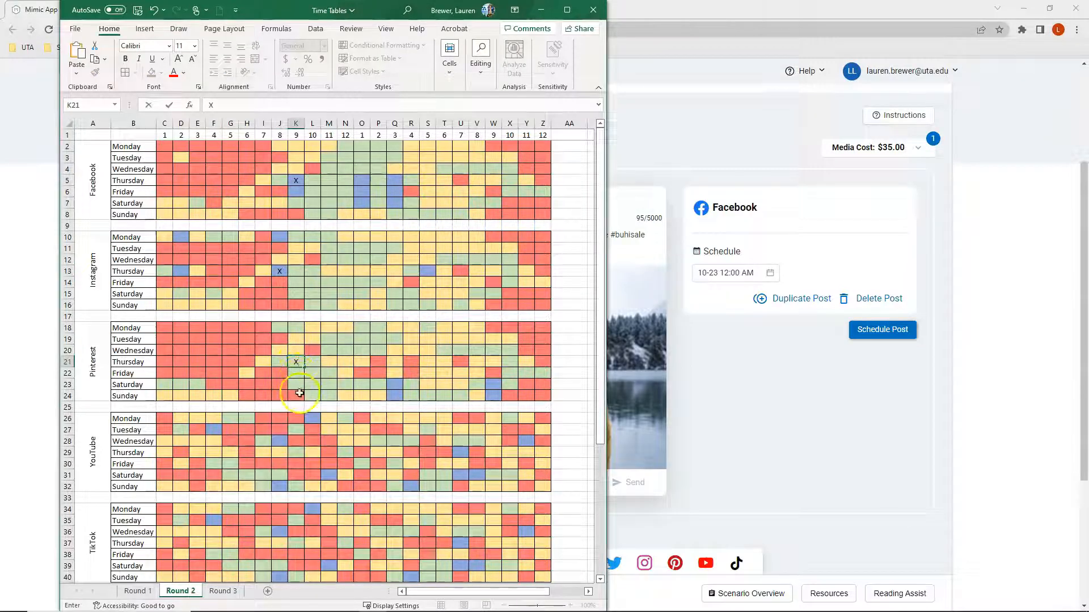
- Switch back to Mimic Social and set the Facebook flash sale post's schedule to 10-26 9:00 AM
{"action": "left_click_drag", "start_coordinate": [281, 10], "coordinate": [0, 14]}
{"action": "left_click", "coordinate": [713, 272]}
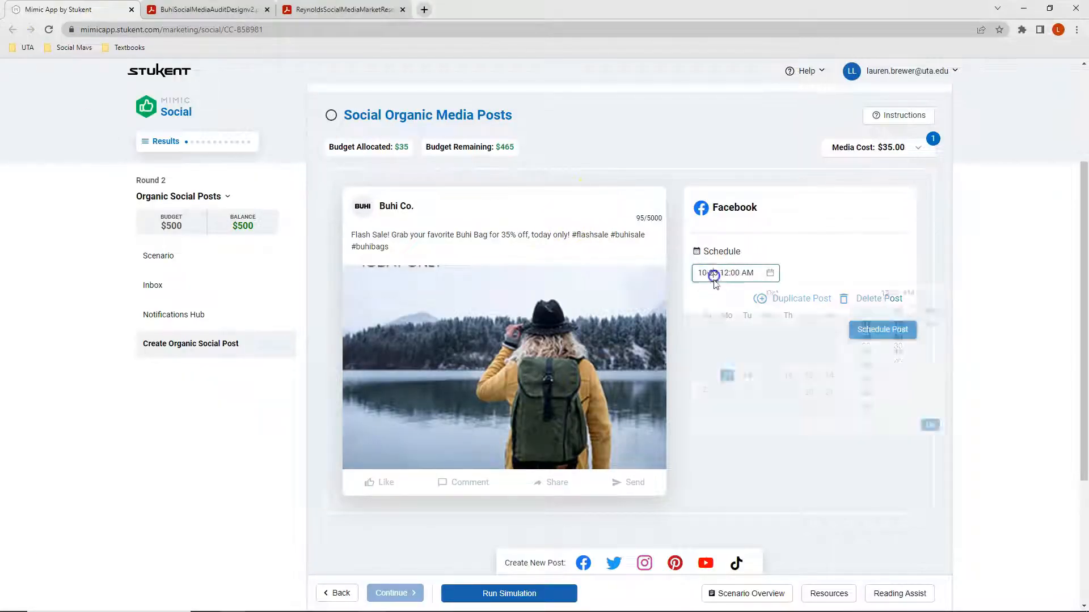
{"action": "left_click", "coordinate": [788, 389]}
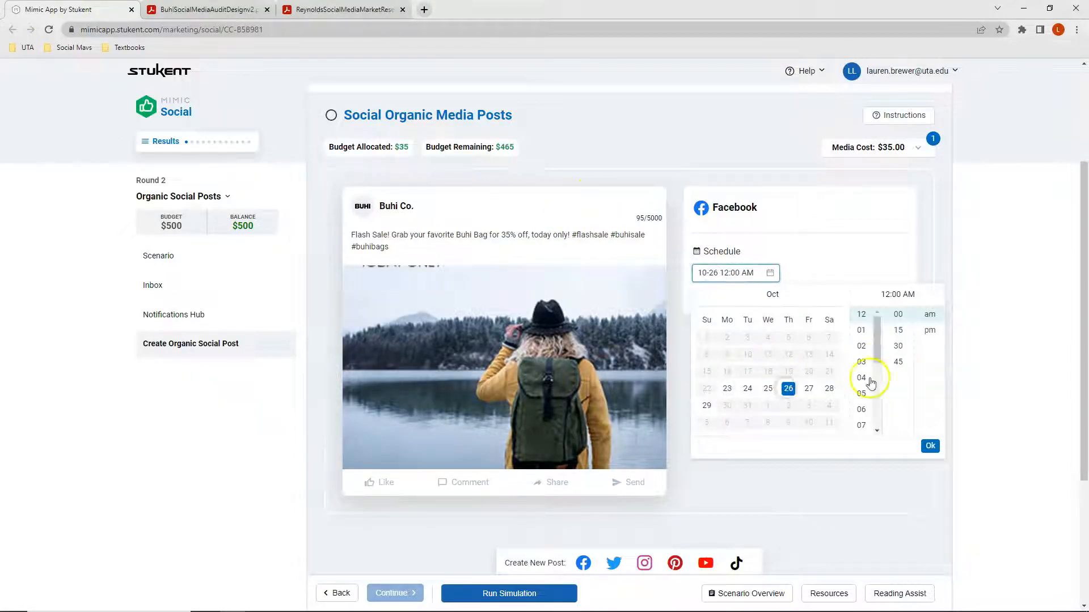
{"action": "scroll", "coordinate": [862, 387], "scroll_direction": "down", "scroll_amount": 2}
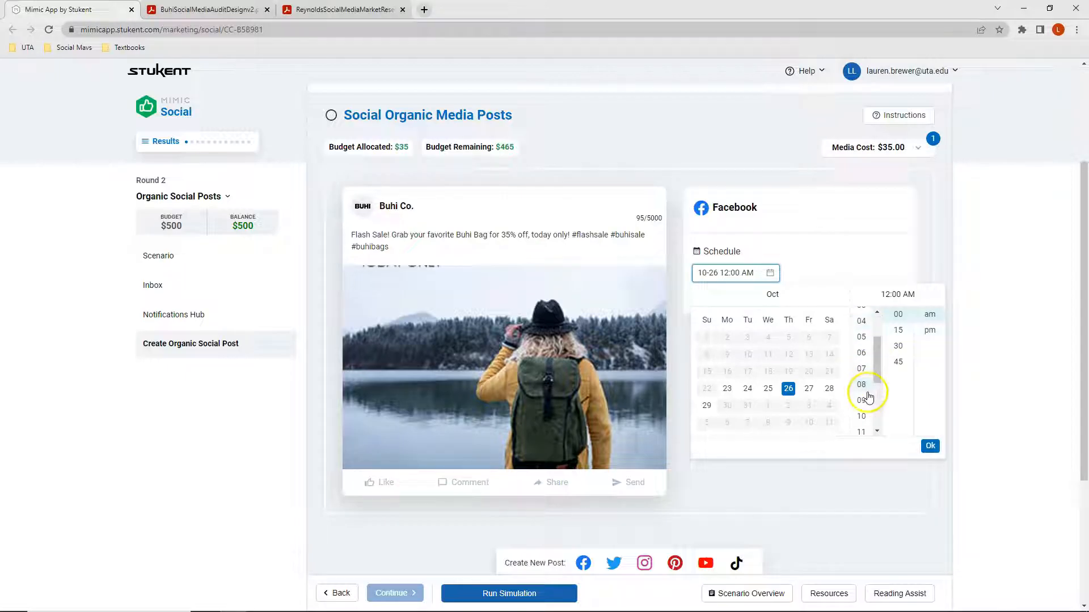
{"action": "left_click", "coordinate": [861, 393]}
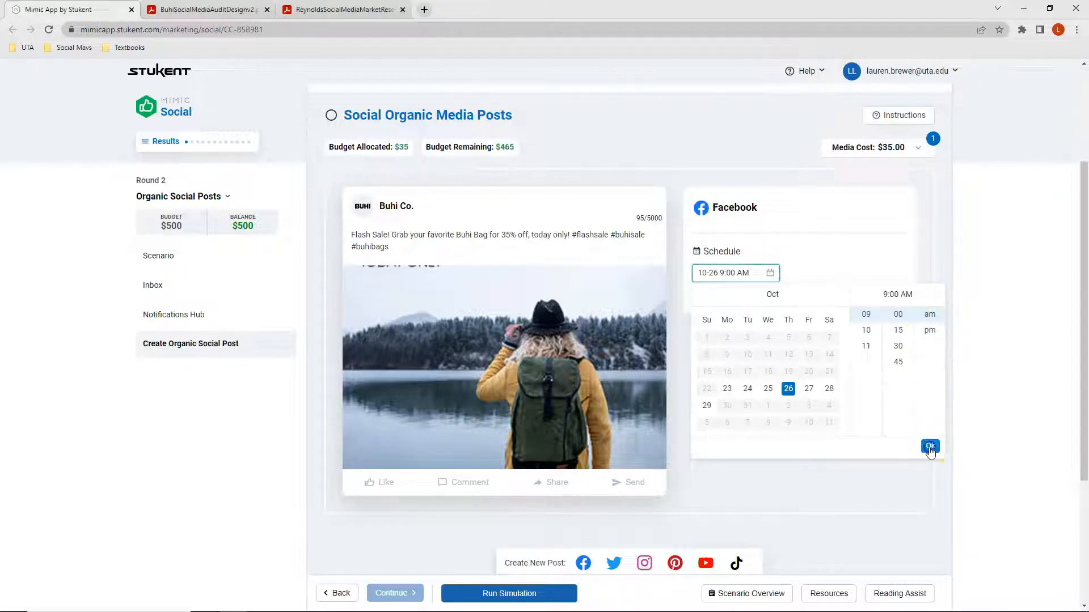
{"action": "left_click", "coordinate": [930, 446]}
- Duplicate the flash sale post to Pinterest and to Instagram
{"action": "left_click", "coordinate": [783, 299]}
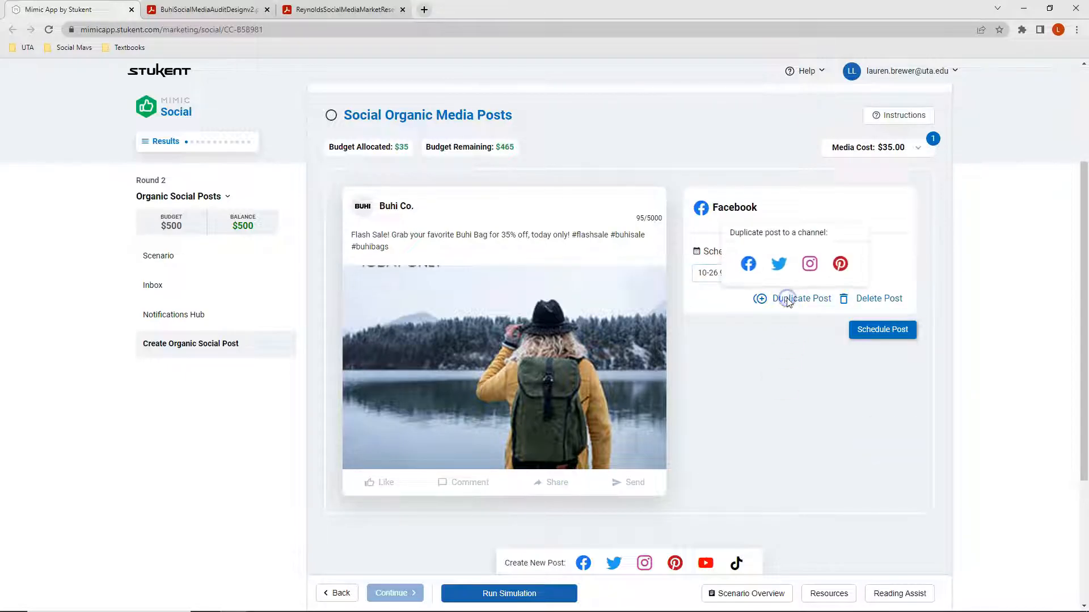
{"action": "left_click", "coordinate": [840, 263]}
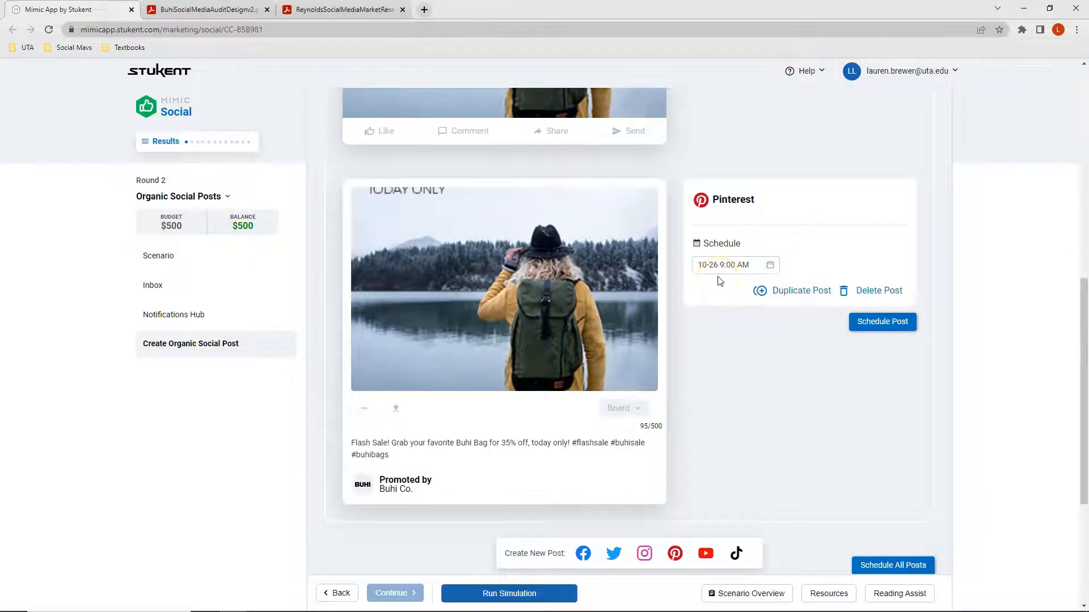
{"action": "left_click", "coordinate": [792, 291]}
{"action": "left_click", "coordinate": [812, 261]}
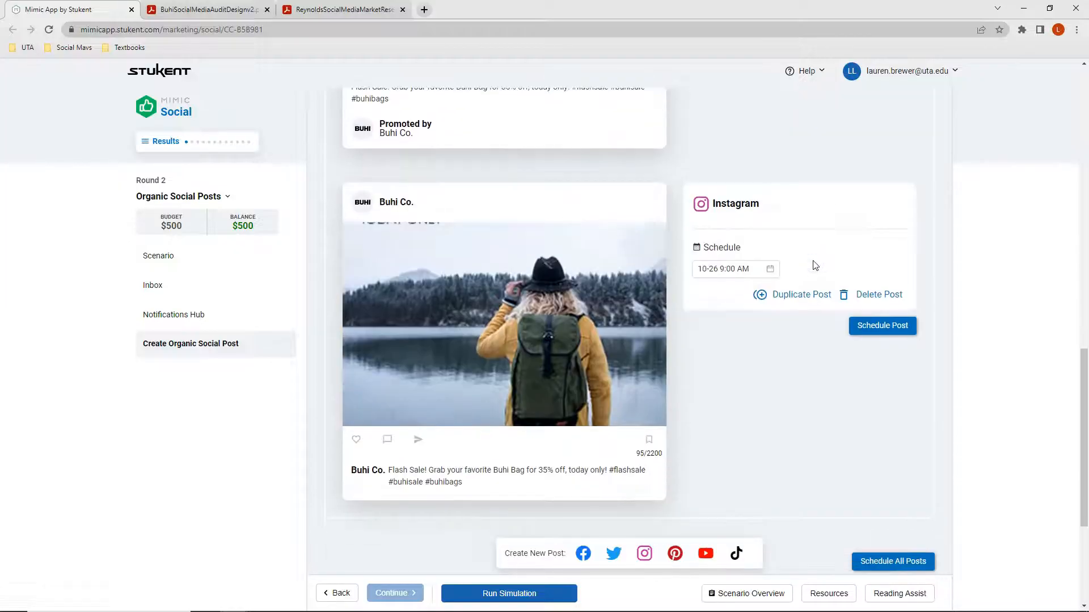
- Set the Instagram flash sale post's schedule time to 8:00 AM on 10-26
{"action": "left_click", "coordinate": [734, 270]}
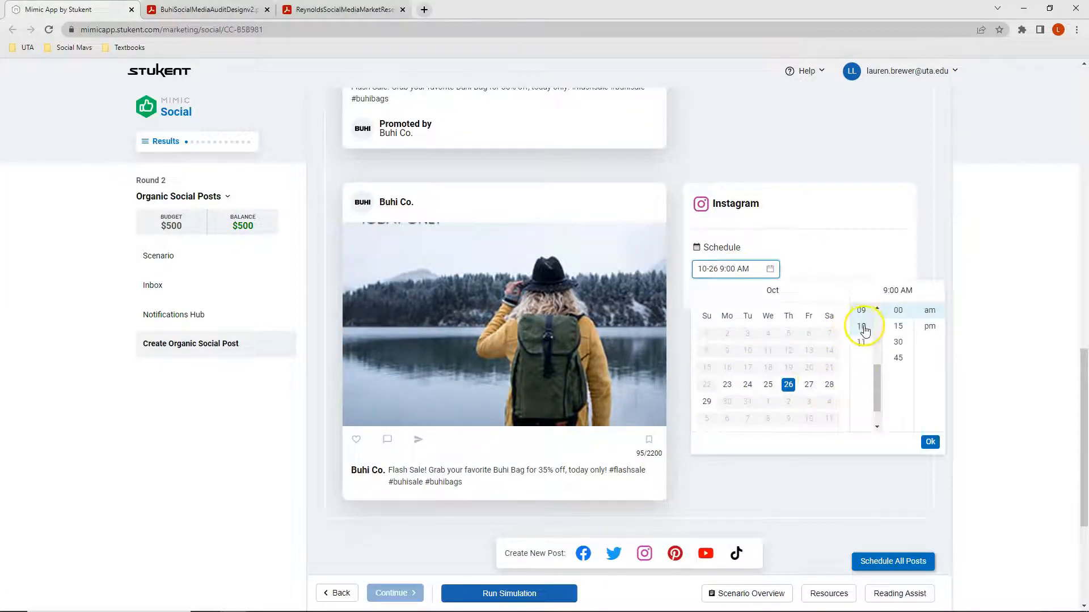
{"action": "left_click", "coordinate": [876, 308]}
{"action": "left_click", "coordinate": [861, 317]}
{"action": "left_click", "coordinate": [928, 443]}
{"action": "left_click", "coordinate": [827, 407]}
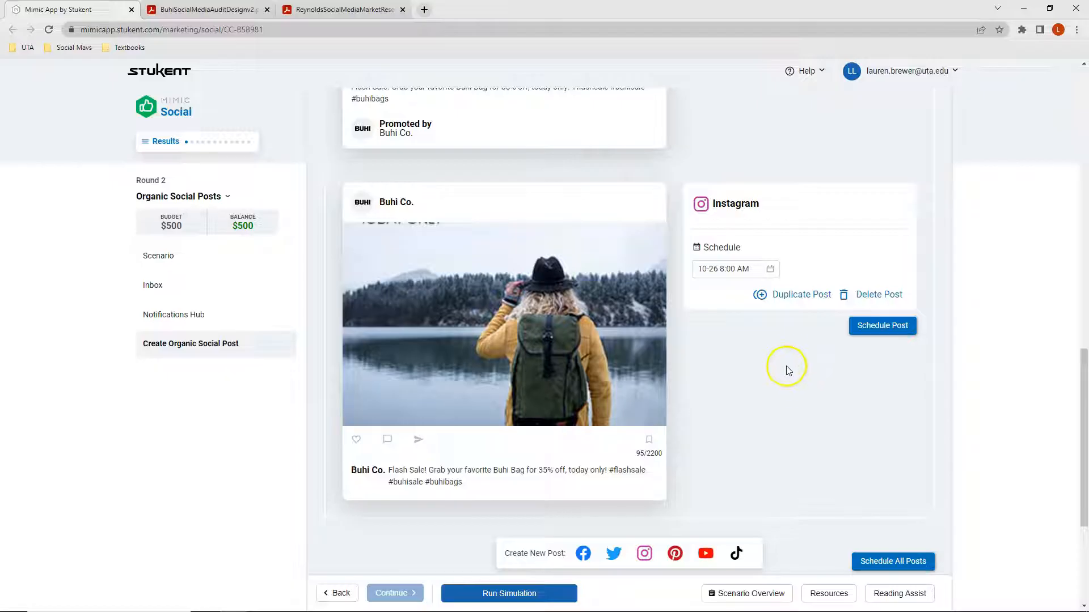
- Schedule all three flash sale posts together and review them in the table of posts
{"action": "scroll", "coordinate": [782, 362], "scroll_direction": "down", "scroll_amount": 2}
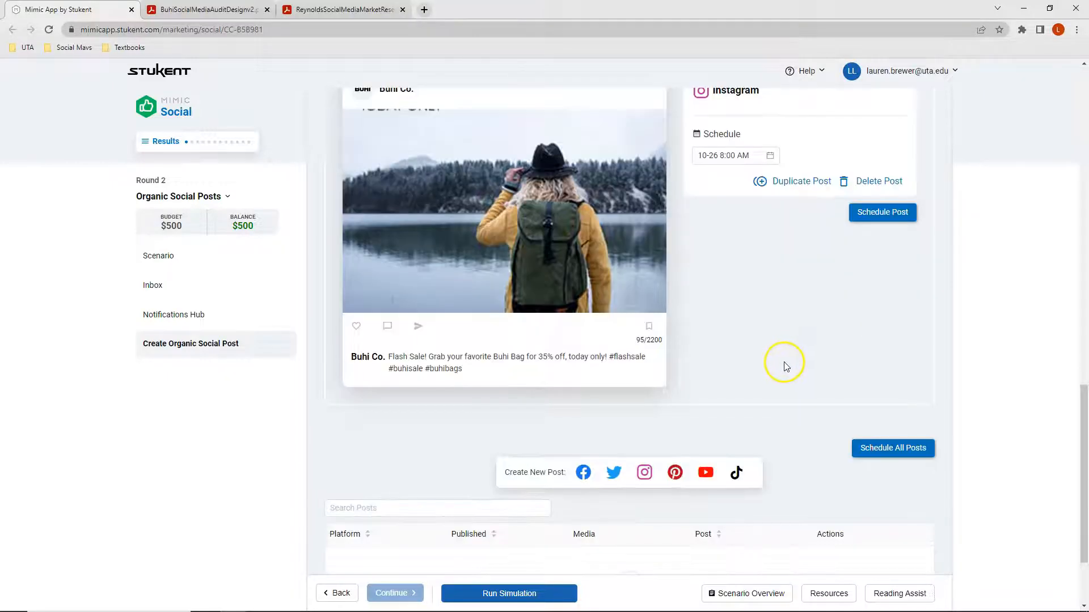
{"action": "left_click", "coordinate": [873, 449]}
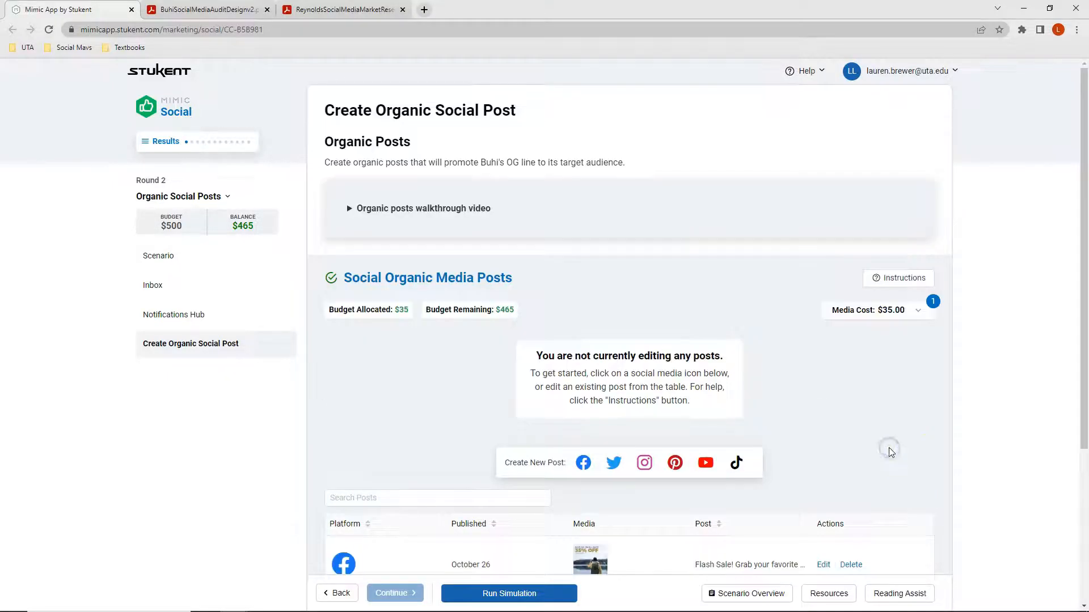
{"action": "scroll", "coordinate": [863, 375], "scroll_direction": "down", "scroll_amount": 3}
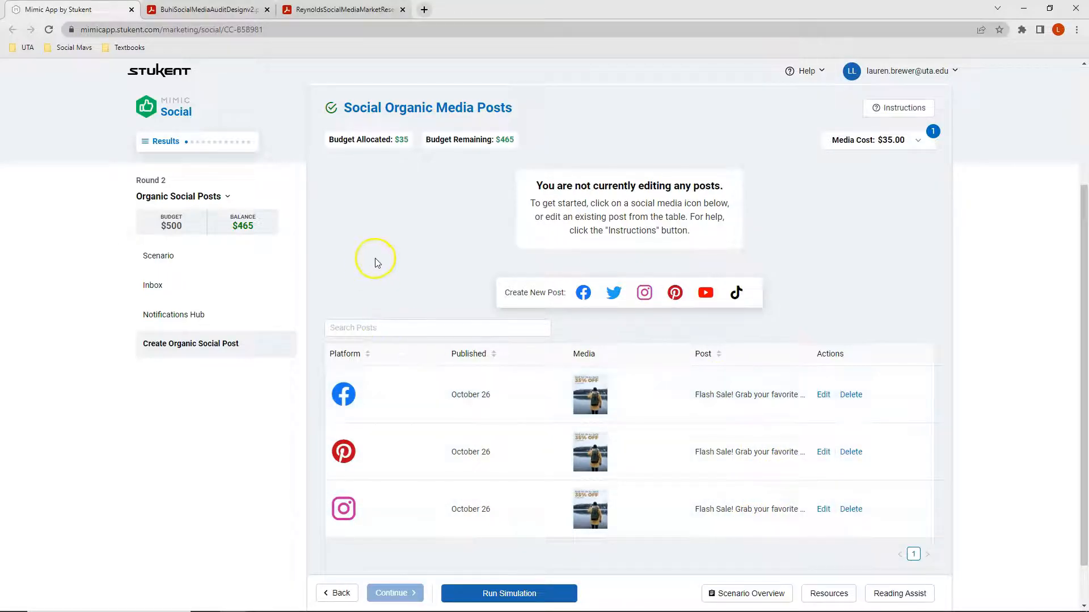
{"action": "scroll", "coordinate": [375, 263], "scroll_direction": "up", "scroll_amount": 1}
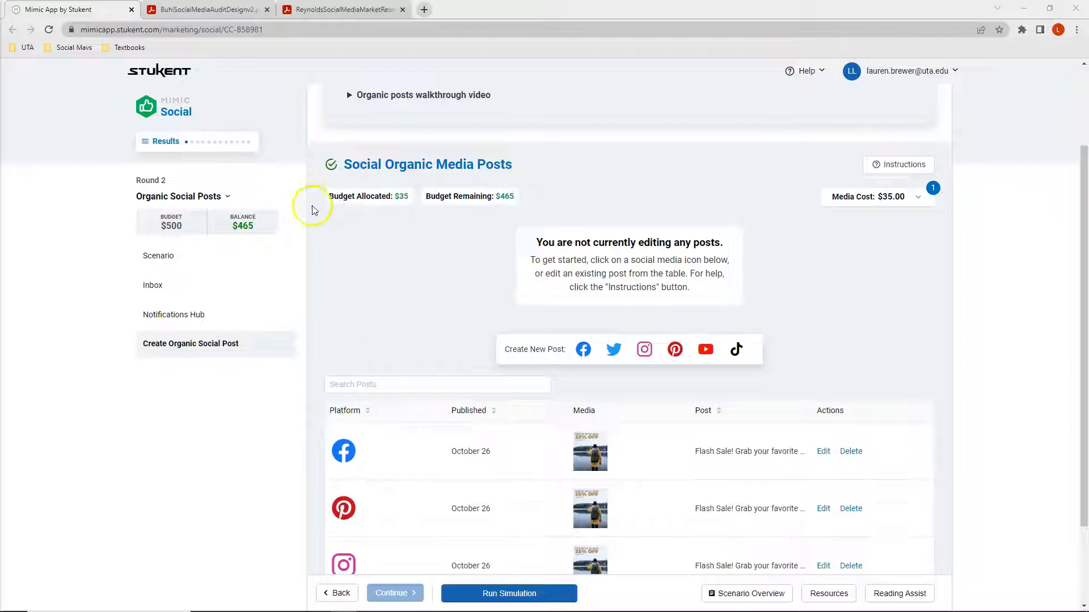
- Review the Scenario Overview's market personas, comparing their market shares and reading the Daypacker persona's interests, and close the overview
{"action": "left_click", "coordinate": [765, 593]}
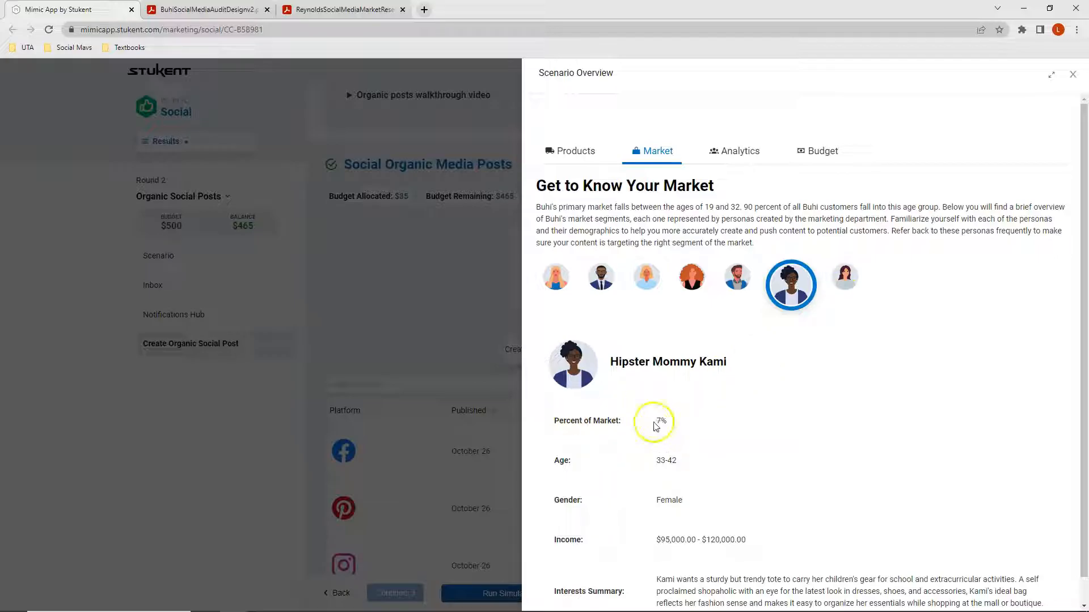
{"action": "left_click", "coordinate": [558, 278]}
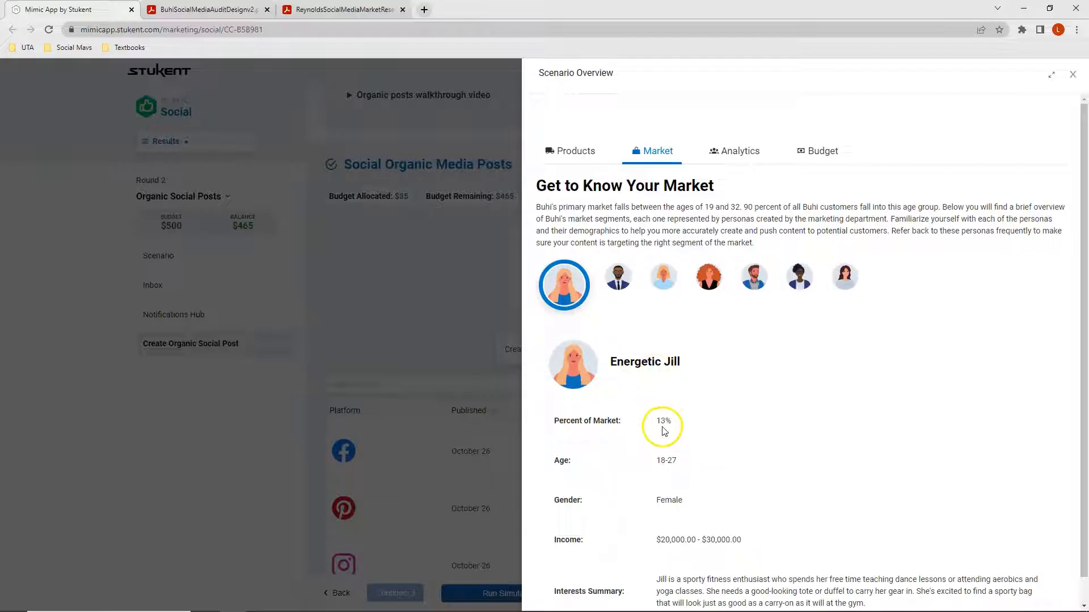
{"action": "left_click", "coordinate": [662, 286]}
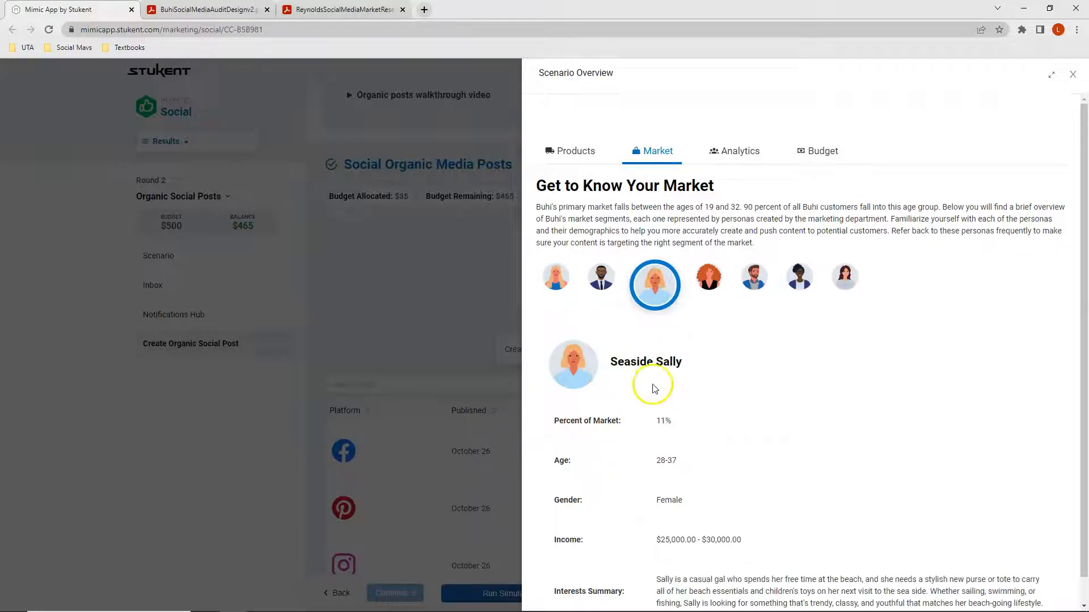
{"action": "left_click", "coordinate": [748, 279]}
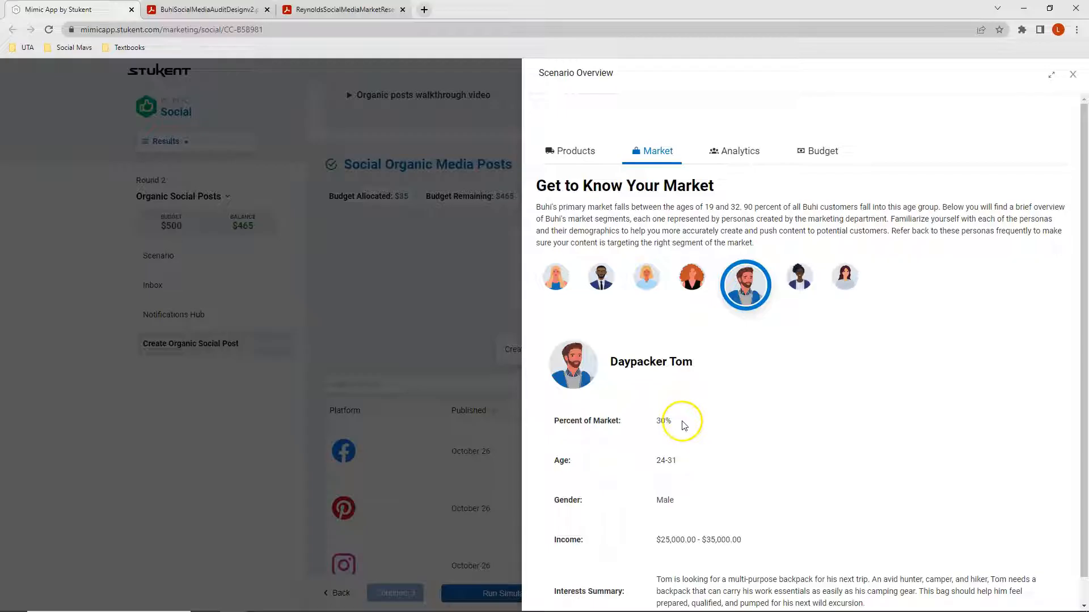
{"action": "left_click_drag", "start_coordinate": [653, 421], "coordinate": [674, 418]}
{"action": "scroll", "coordinate": [705, 404], "scroll_direction": "down", "scroll_amount": 1}
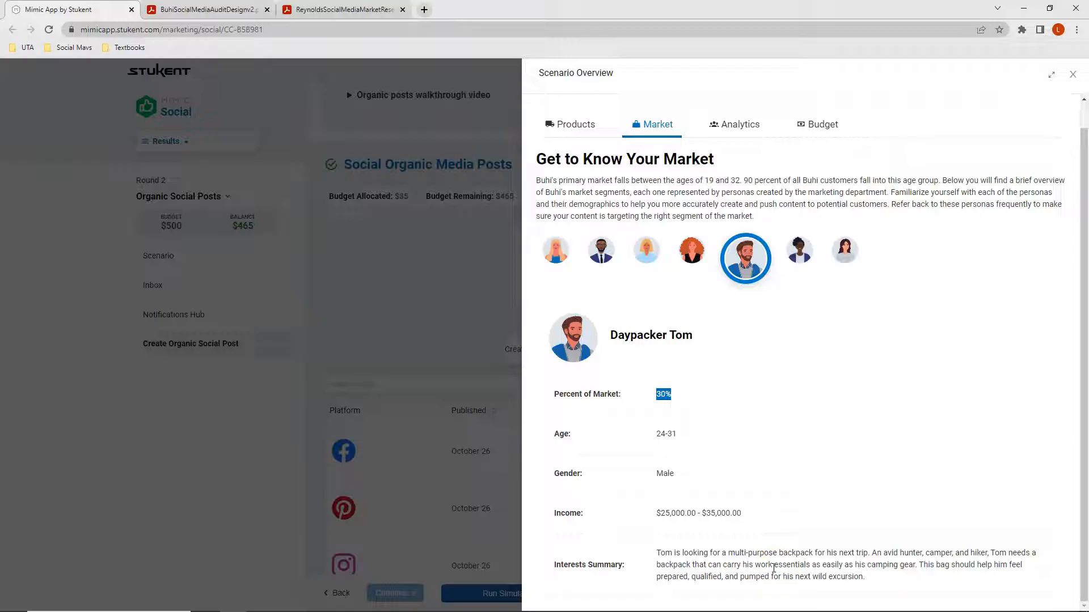
{"action": "left_click", "coordinate": [371, 310]}
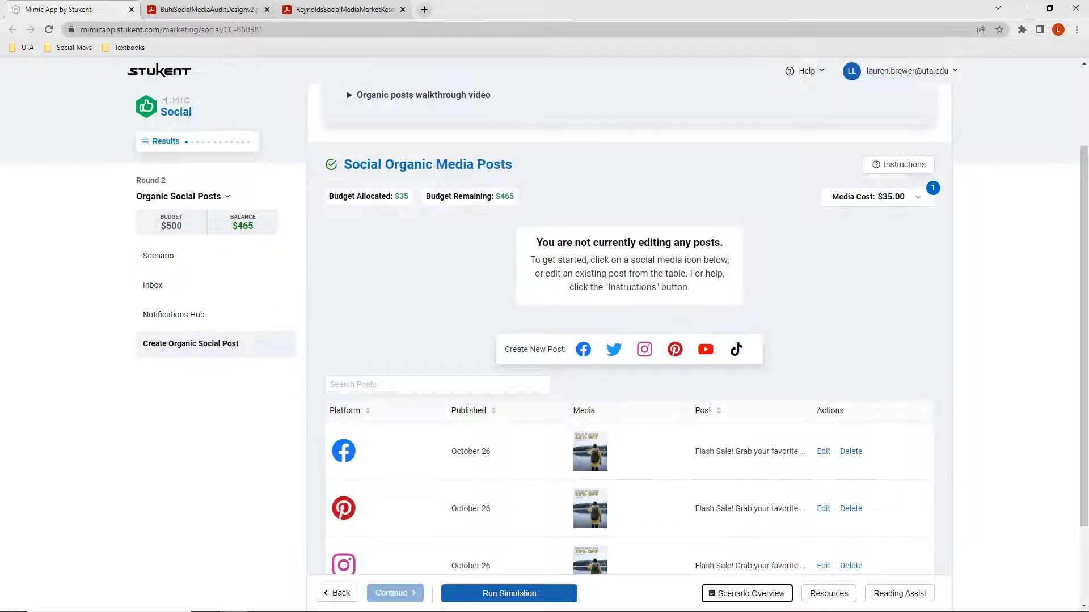
- Create a new Facebook post reading "Got weekend plans? Make sure they include your favorite Buhi bag!"
{"action": "scroll", "coordinate": [381, 250], "scroll_direction": "down", "scroll_amount": 1}
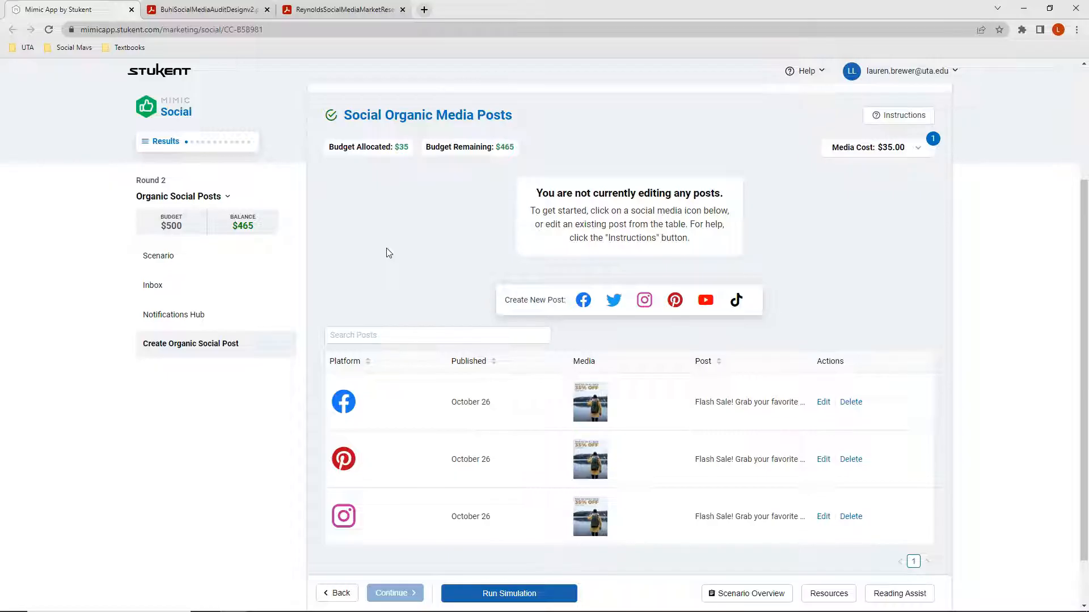
{"action": "left_click", "coordinate": [583, 300]}
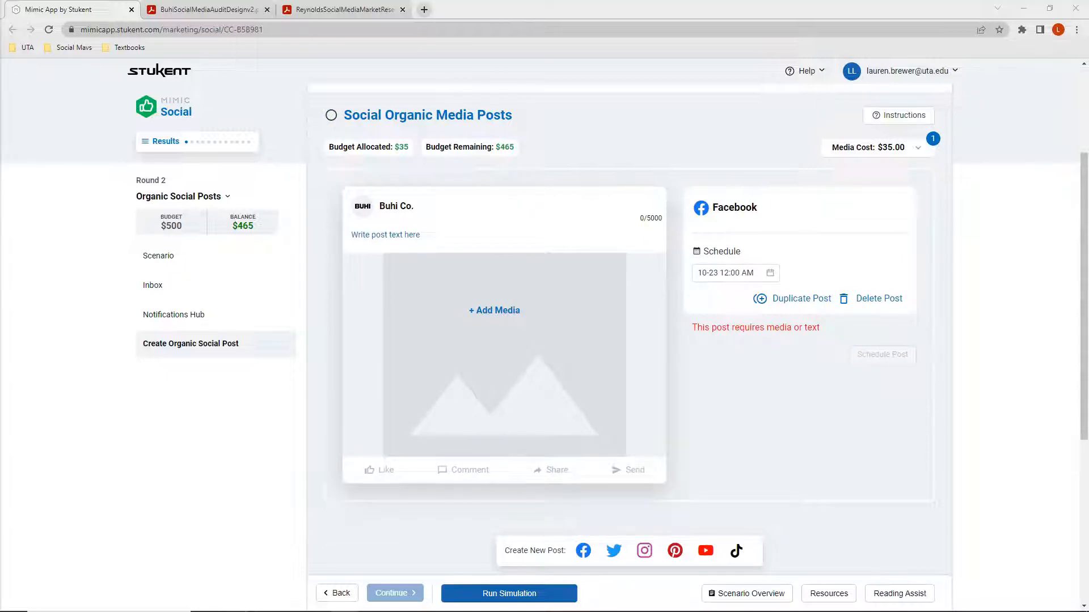
{"action": "left_click", "coordinate": [388, 238]}
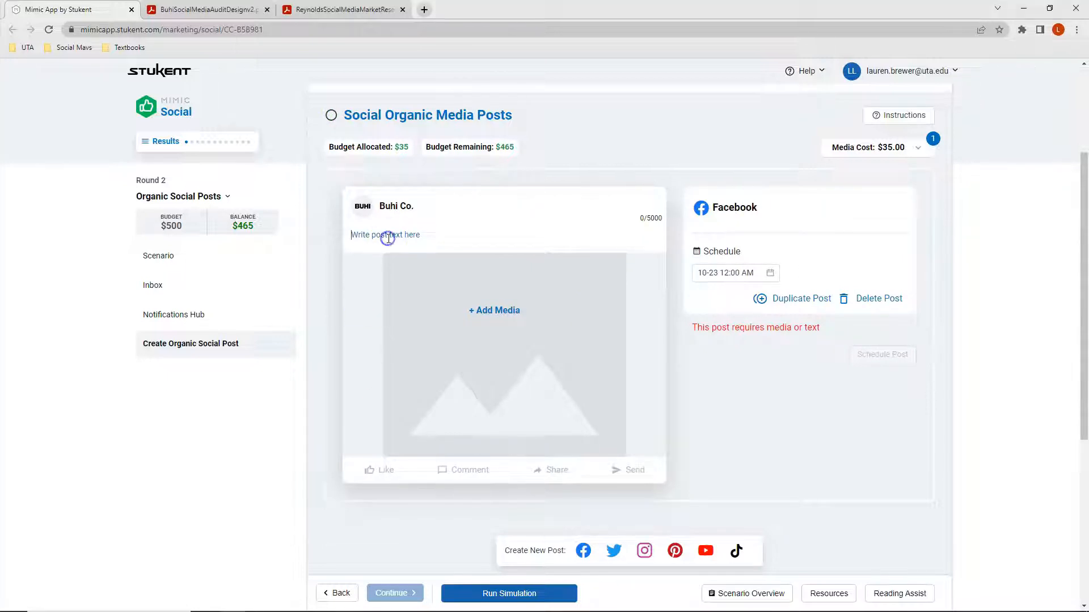
{"action": "type", "text": "Got weekend plans? Make sure they include your favorite Buhi bag!"}
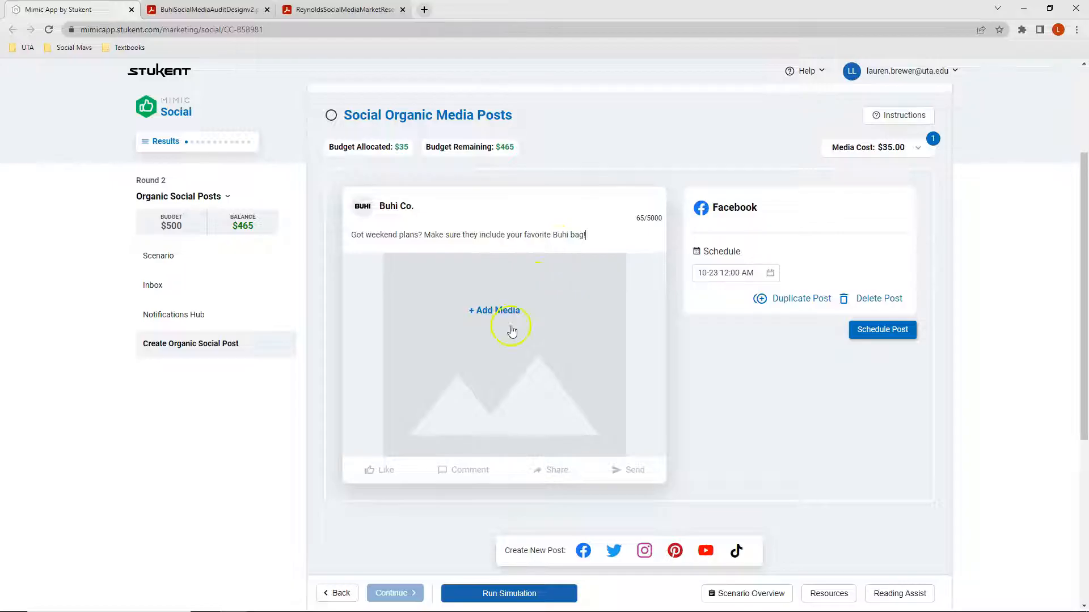
- Search the media library for "weekend-tri" and add the $25 "Weekend-trip Essentials" image to the Facebook post
{"action": "left_click", "coordinate": [481, 320]}
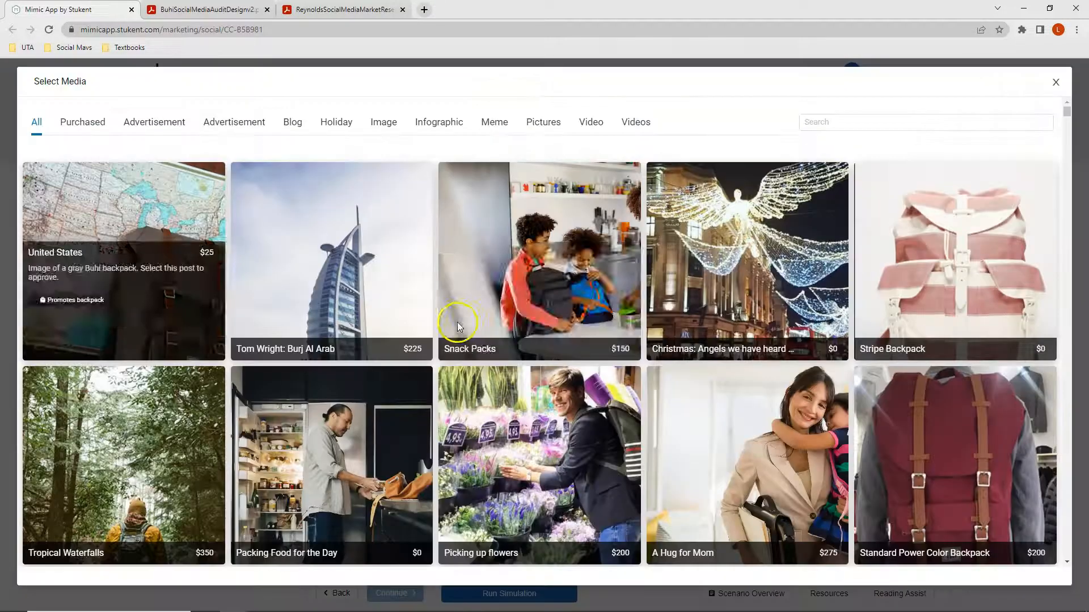
{"action": "left_click", "coordinate": [854, 121]}
{"action": "type", "text": "weekend-tri"}
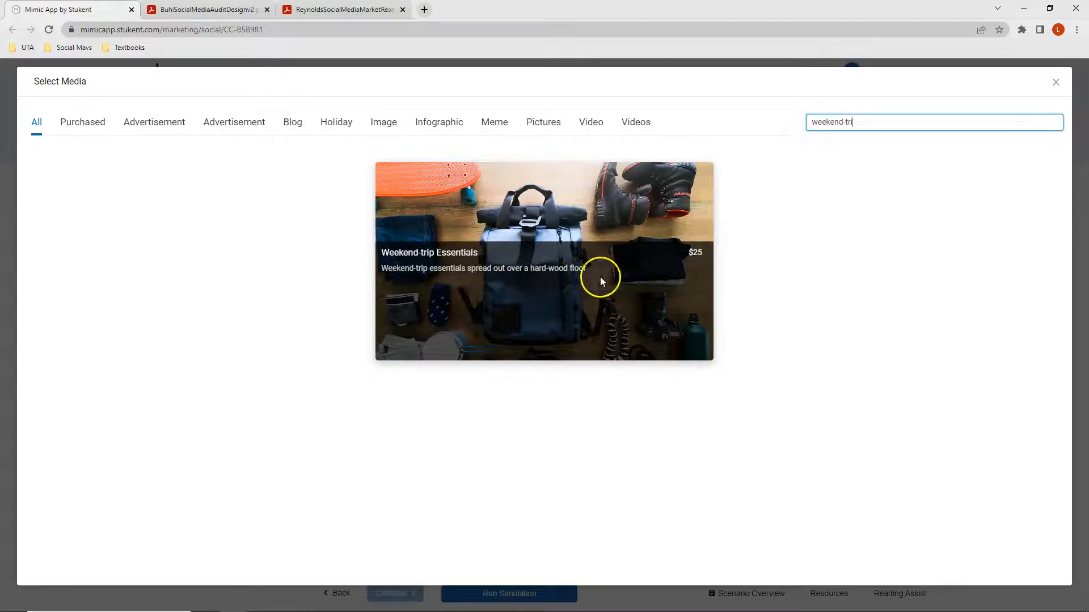
{"action": "left_click", "coordinate": [535, 228]}
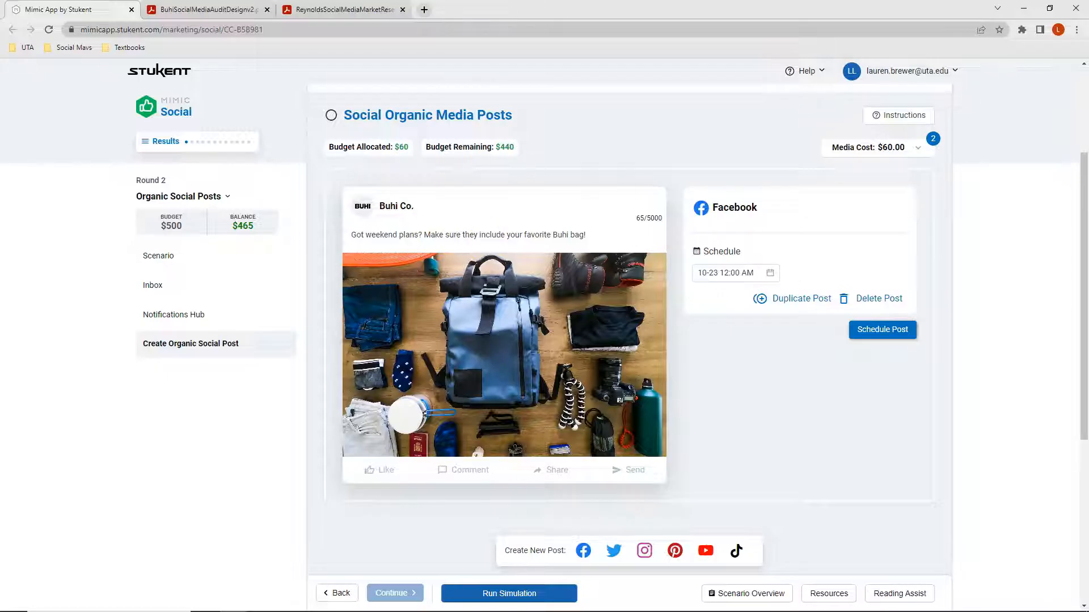
- Switch to the Time Tables workbook and mark Facebook's Thursday 3 PM slot with an X on the Round 2 sheet
{"action": "key", "text": "alt+Tab"}
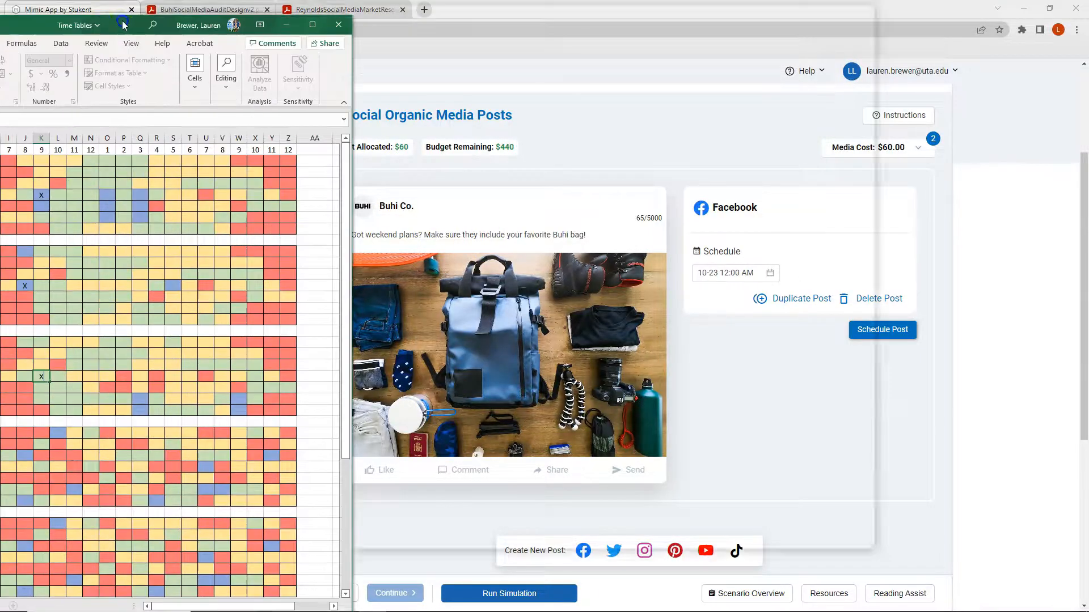
{"action": "left_click_drag", "start_coordinate": [132, 38], "coordinate": [447, 9]}
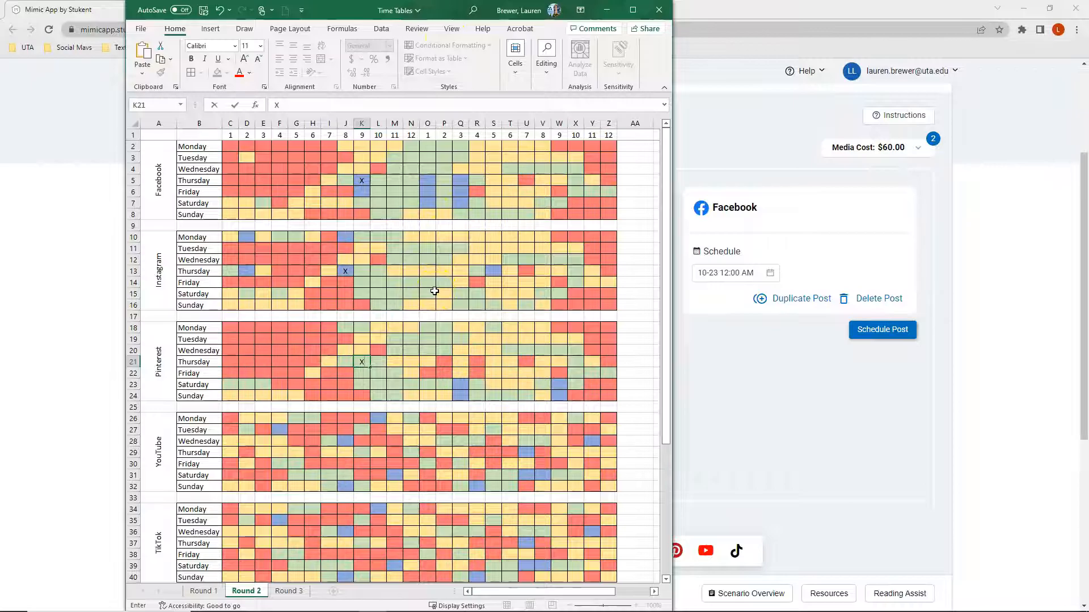
{"action": "left_click", "coordinate": [463, 181]}
{"action": "type", "text": "X"}
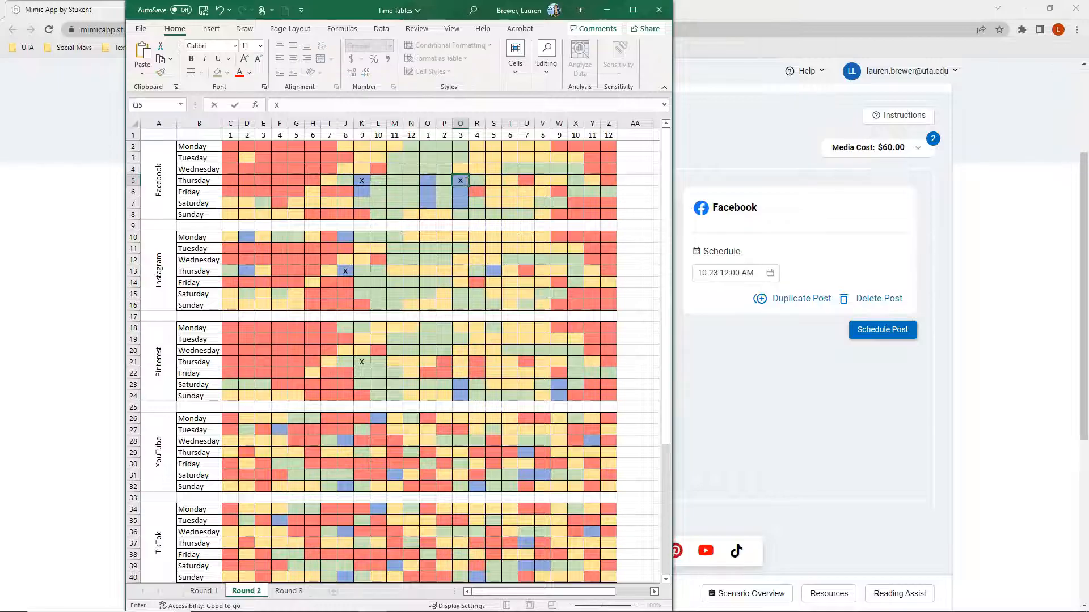
- Mark Instagram's Thursday 5 PM slot with an X on the Round 2 sheet
{"action": "left_click", "coordinate": [459, 274]}
{"action": "left_click", "coordinate": [494, 272]}
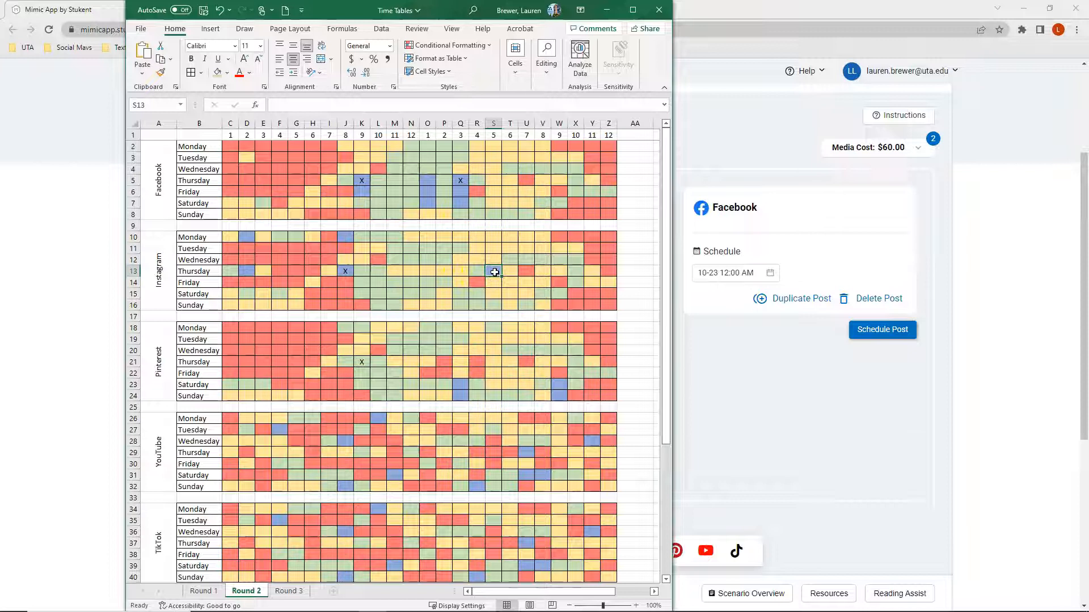
{"action": "type", "text": "X"}
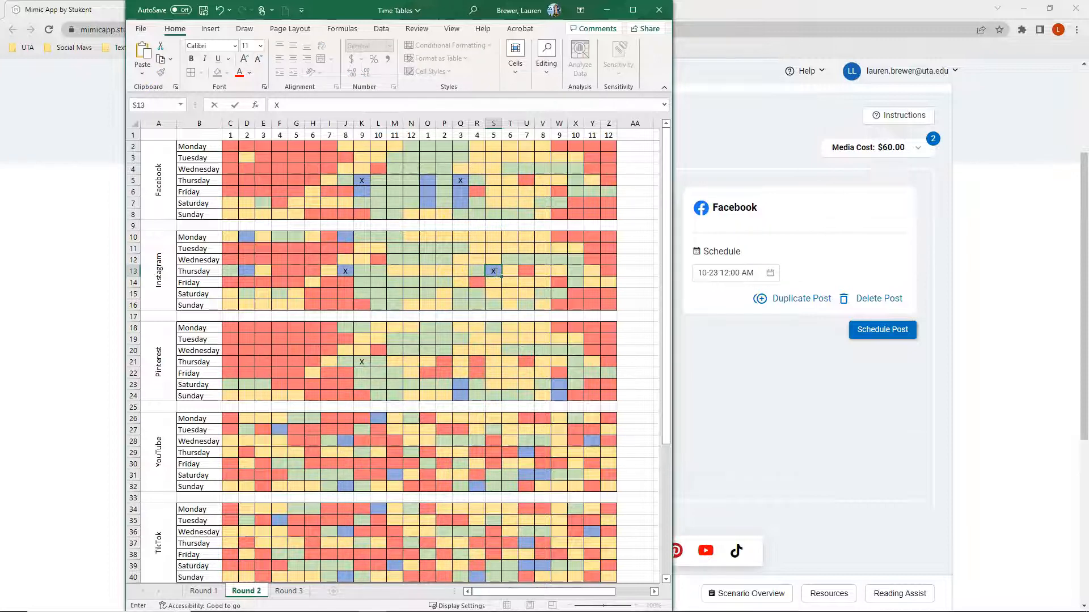
- Mark Twitter's Thursday 3 PM slot with an X on the Round 2 sheet
{"action": "scroll", "coordinate": [491, 276], "scroll_direction": "down", "scroll_amount": 6}
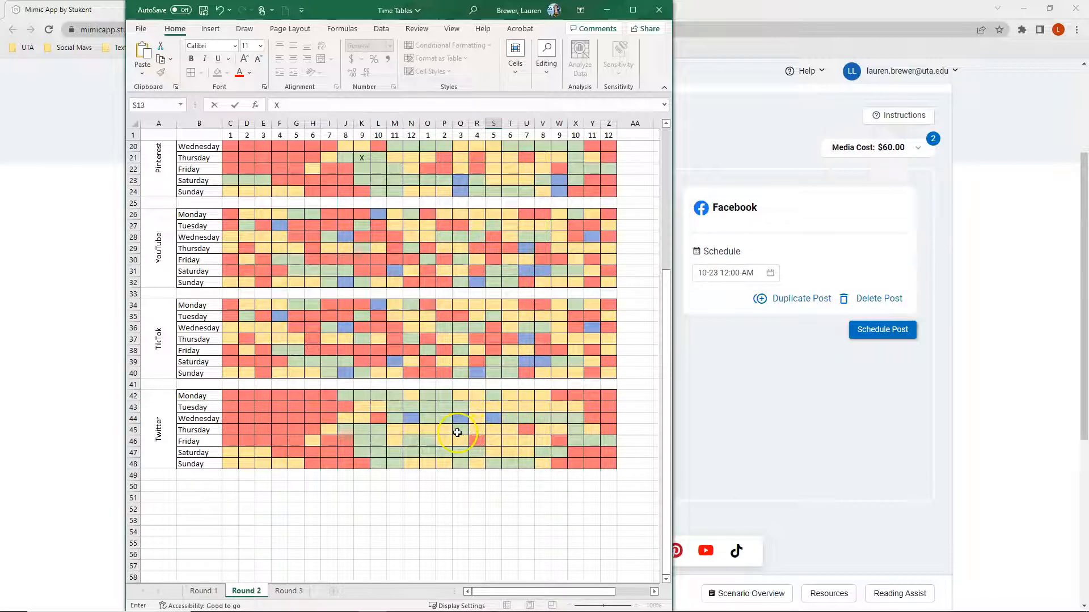
{"action": "left_click", "coordinate": [507, 433]}
{"action": "left_click", "coordinate": [473, 431]}
{"action": "left_click", "coordinate": [463, 432]}
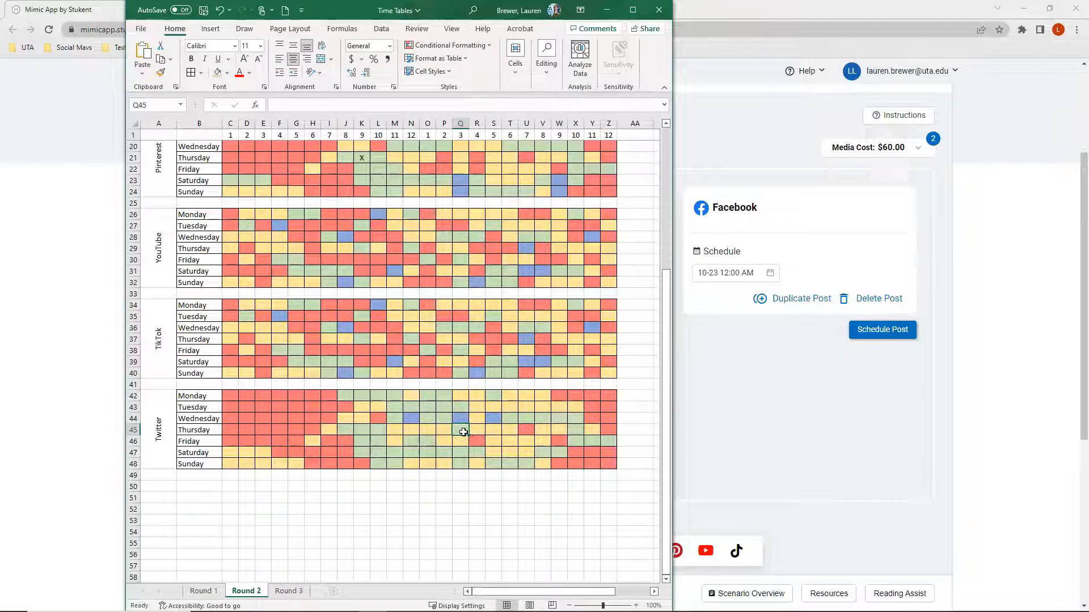
{"action": "type", "text": "X"}
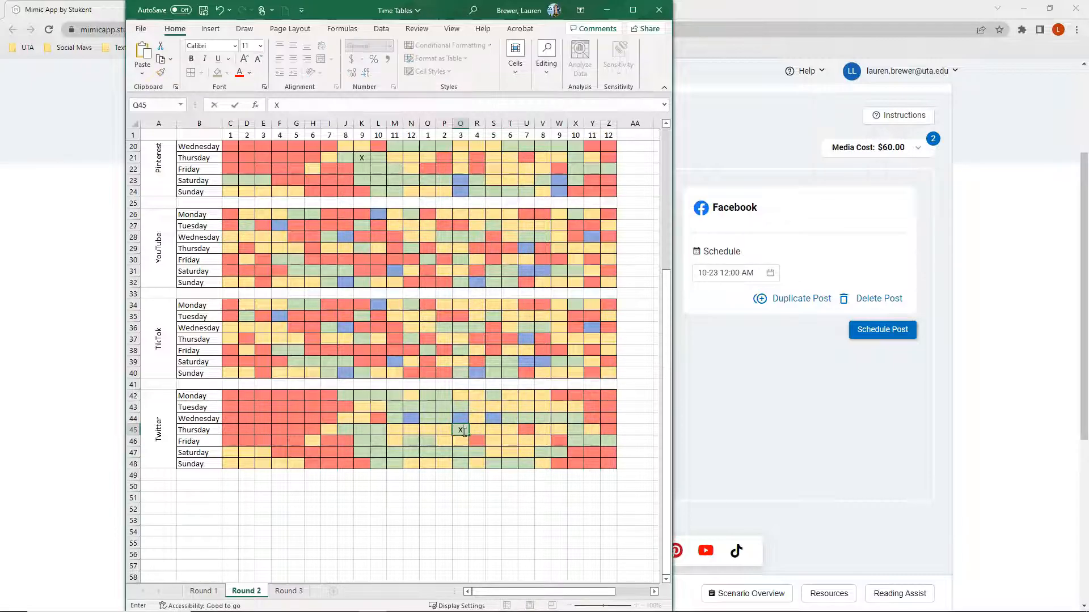
{"action": "left_click", "coordinate": [460, 431]}
- Mark Pinterest's Thursday 5 PM slot with an X on the Round 2 sheet
{"action": "scroll", "coordinate": [465, 417], "scroll_direction": "up", "scroll_amount": 2}
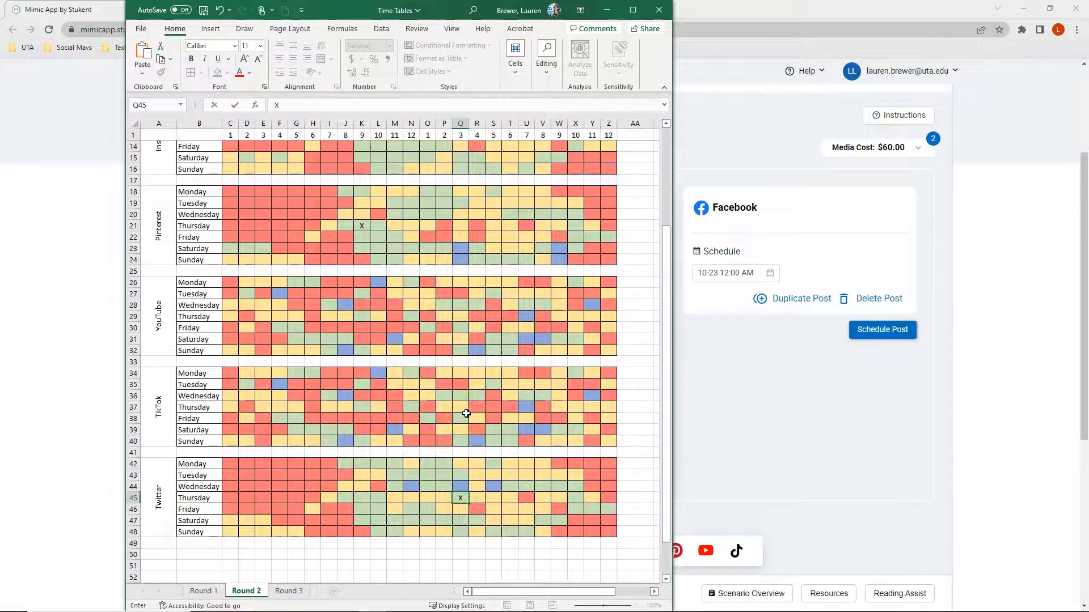
{"action": "scroll", "coordinate": [466, 414], "scroll_direction": "up", "scroll_amount": 2}
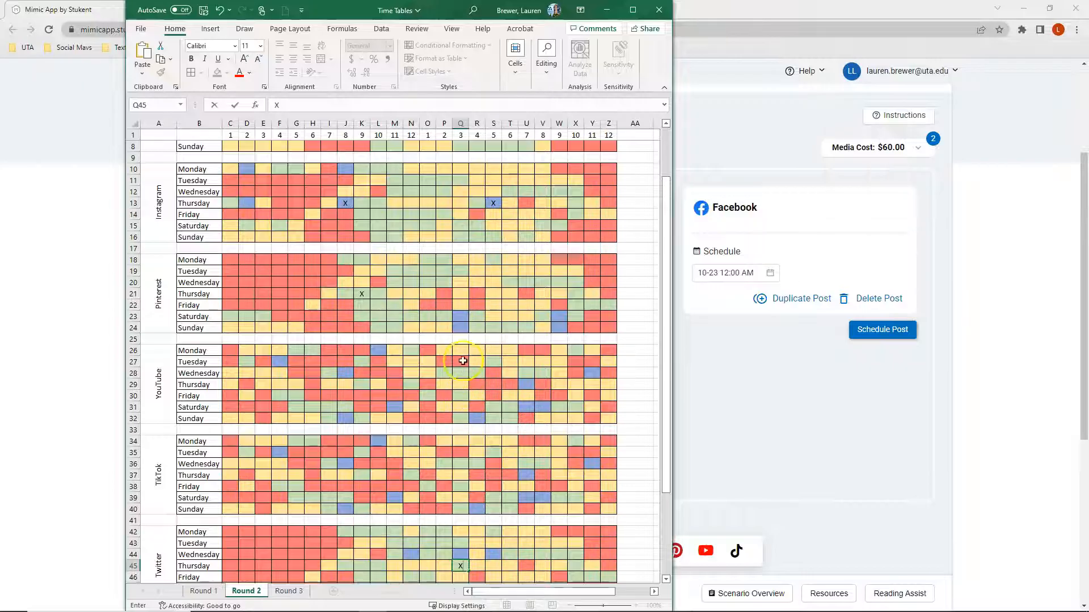
{"action": "left_click", "coordinate": [456, 297]}
{"action": "left_click", "coordinate": [519, 295]}
{"action": "left_click", "coordinate": [499, 295]}
{"action": "left_click", "coordinate": [495, 295]}
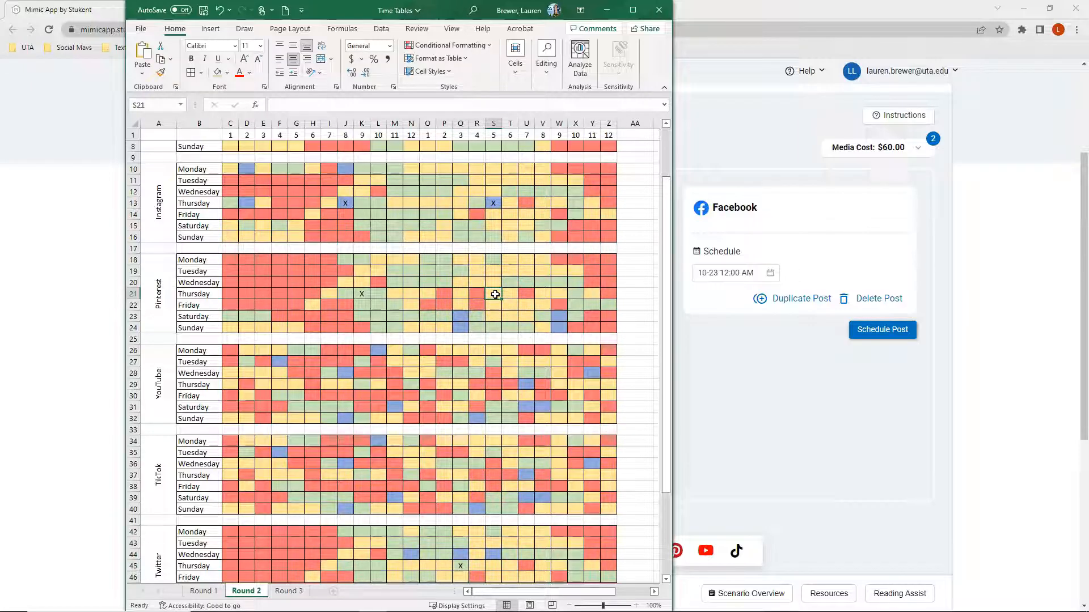
{"action": "type", "text": "X"}
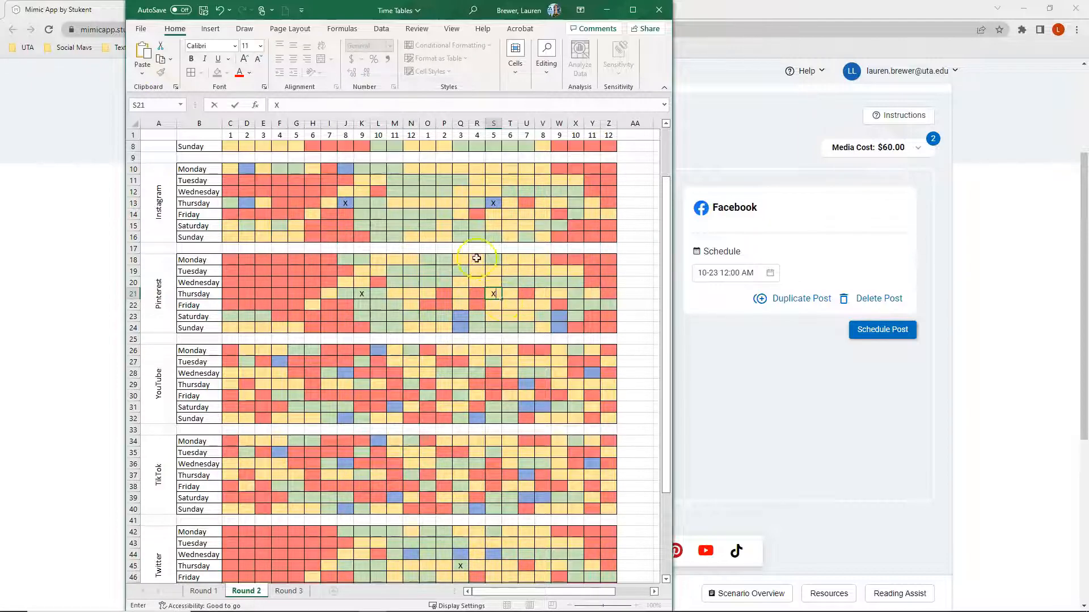
- Return to Mimic Social and set the weekend-plans Facebook post's schedule to October 26 at 3:00 PM
{"action": "left_click_drag", "start_coordinate": [439, 10], "coordinate": [0, 10]}
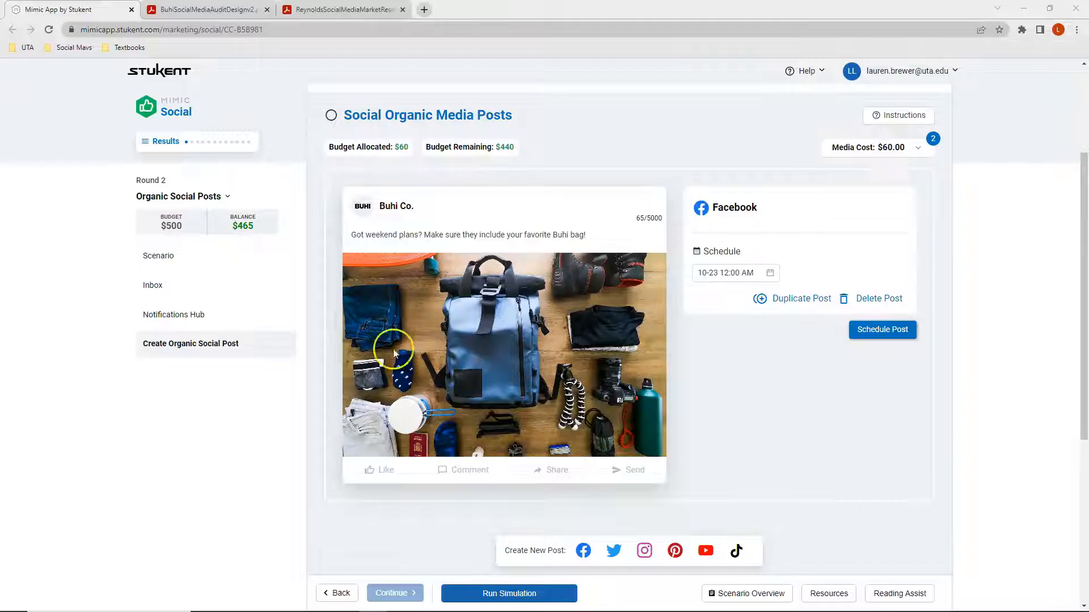
{"action": "left_click", "coordinate": [710, 272]}
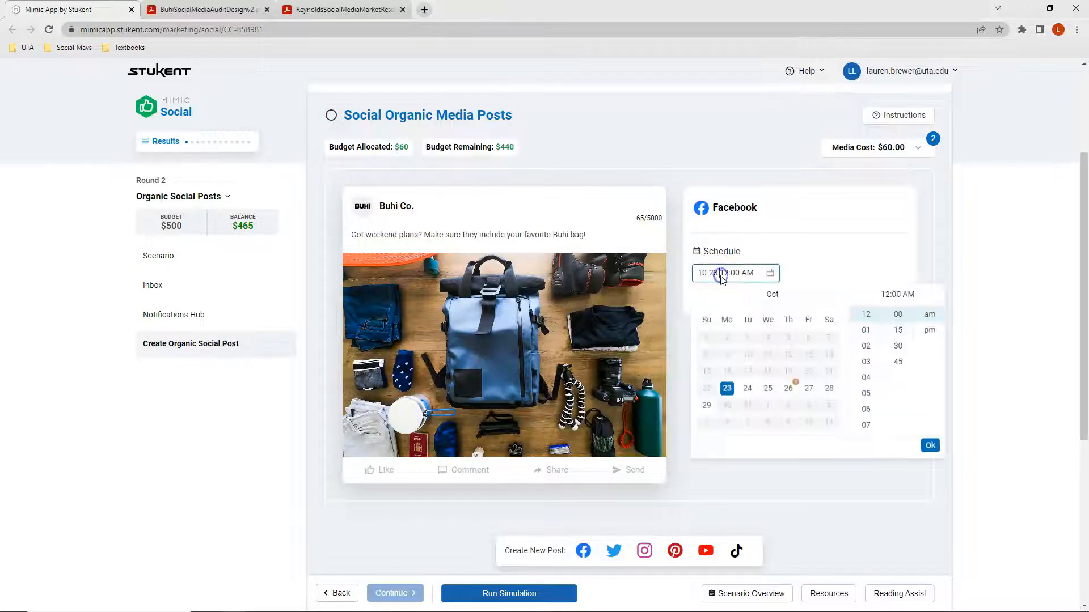
{"action": "left_click", "coordinate": [788, 388]}
{"action": "left_click", "coordinate": [856, 363]}
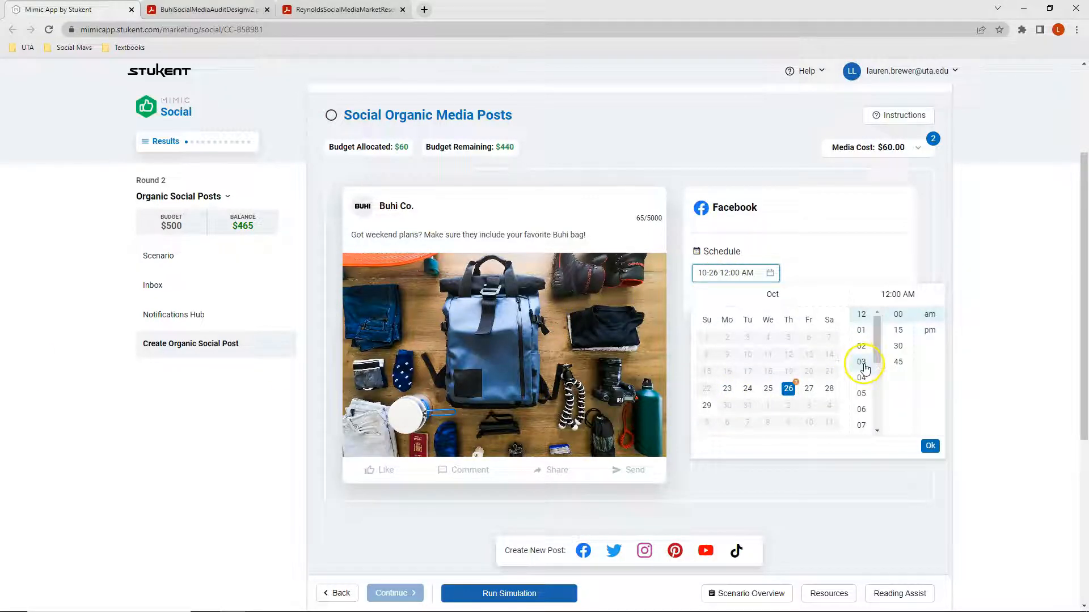
{"action": "left_click", "coordinate": [925, 331]}
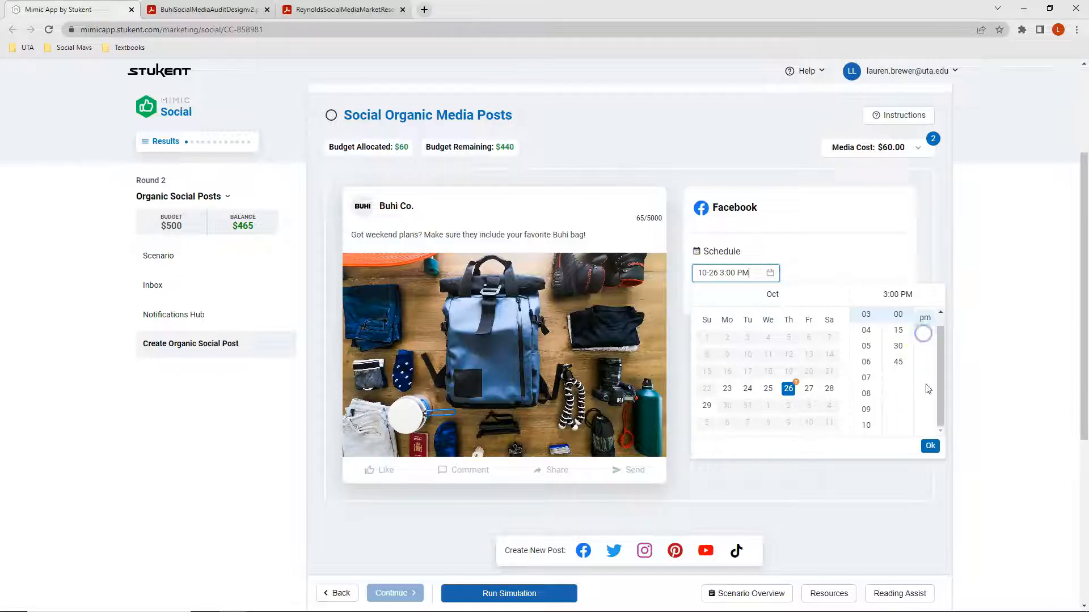
{"action": "left_click", "coordinate": [930, 446]}
{"action": "left_click", "coordinate": [797, 393]}
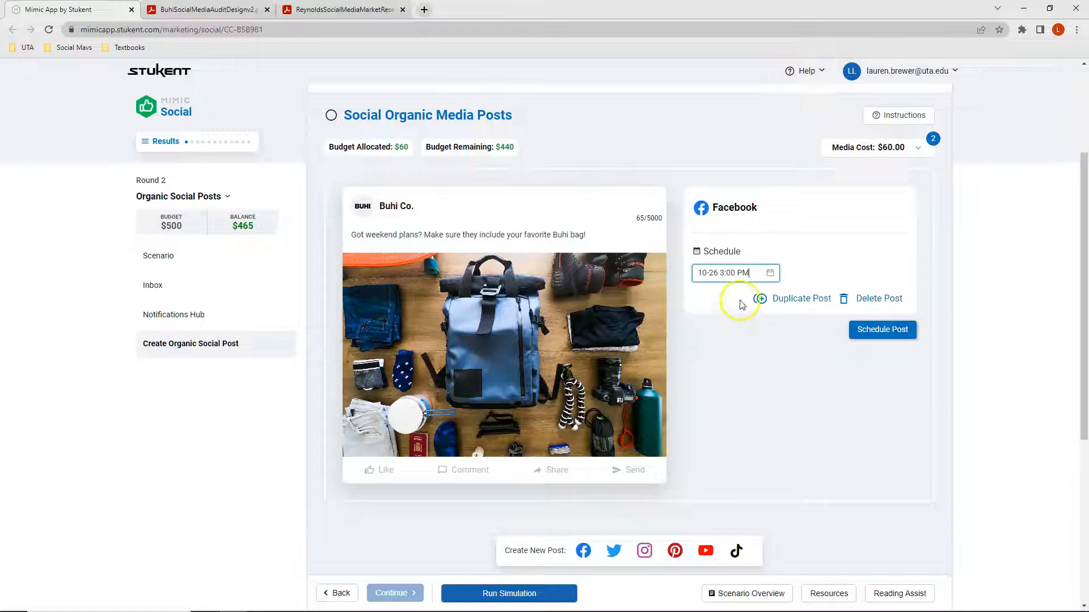
- Duplicate the weekend-plans Facebook post to Twitter
{"action": "left_click", "coordinate": [797, 300]}
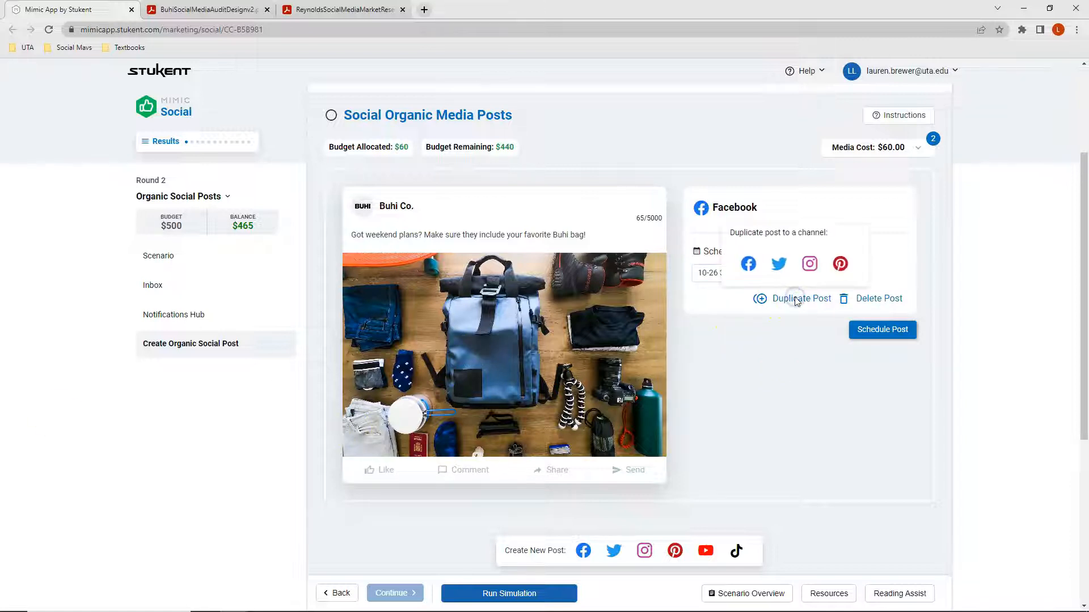
{"action": "left_click", "coordinate": [779, 264]}
{"action": "left_click", "coordinate": [726, 294]}
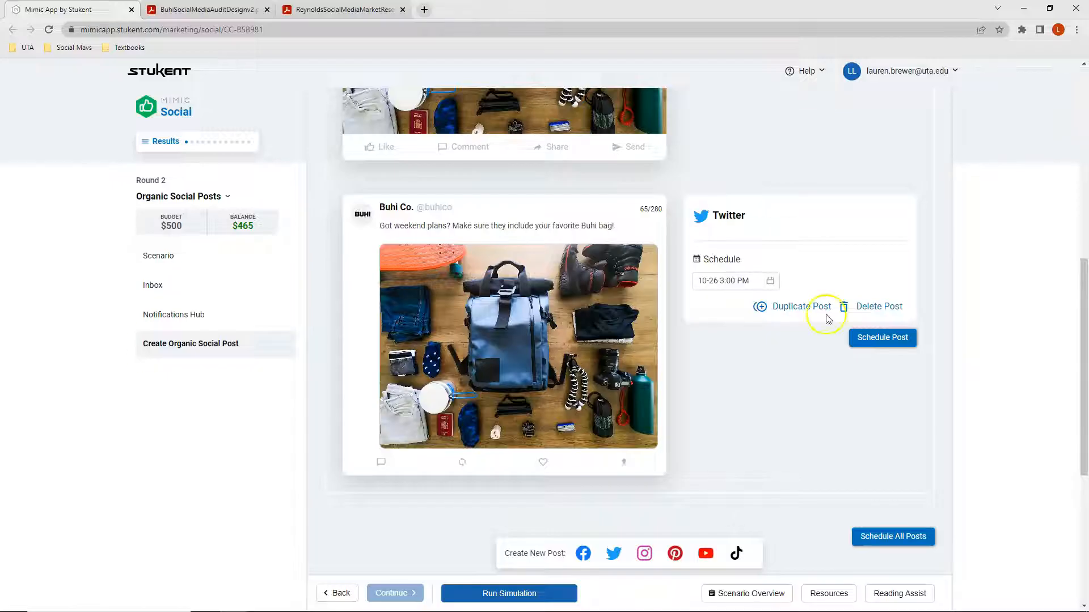
- Duplicate the weekend-plans Twitter post to Instagram and set the copy's posting time to 5:00 PM
{"action": "left_click", "coordinate": [801, 307]}
{"action": "left_click", "coordinate": [809, 274]}
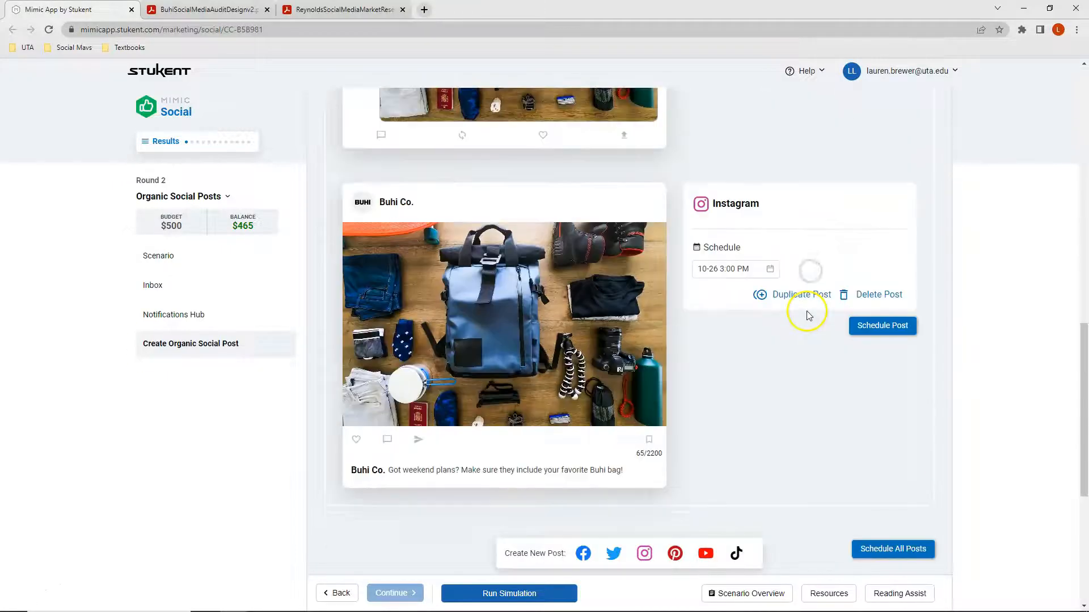
{"action": "left_click", "coordinate": [751, 270]}
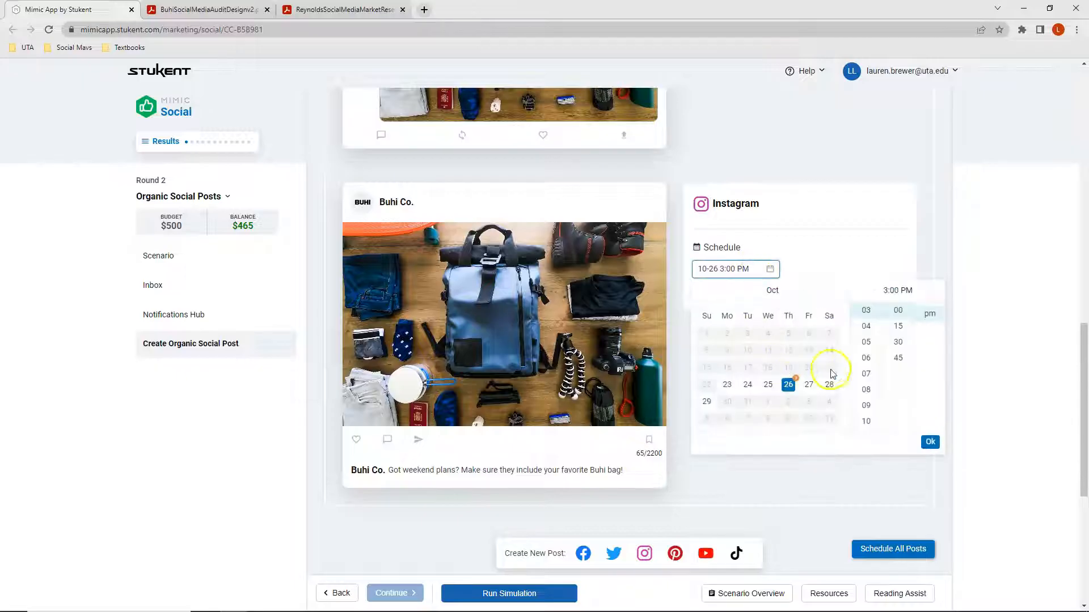
{"action": "left_click", "coordinate": [866, 342]}
{"action": "left_click", "coordinate": [930, 442]}
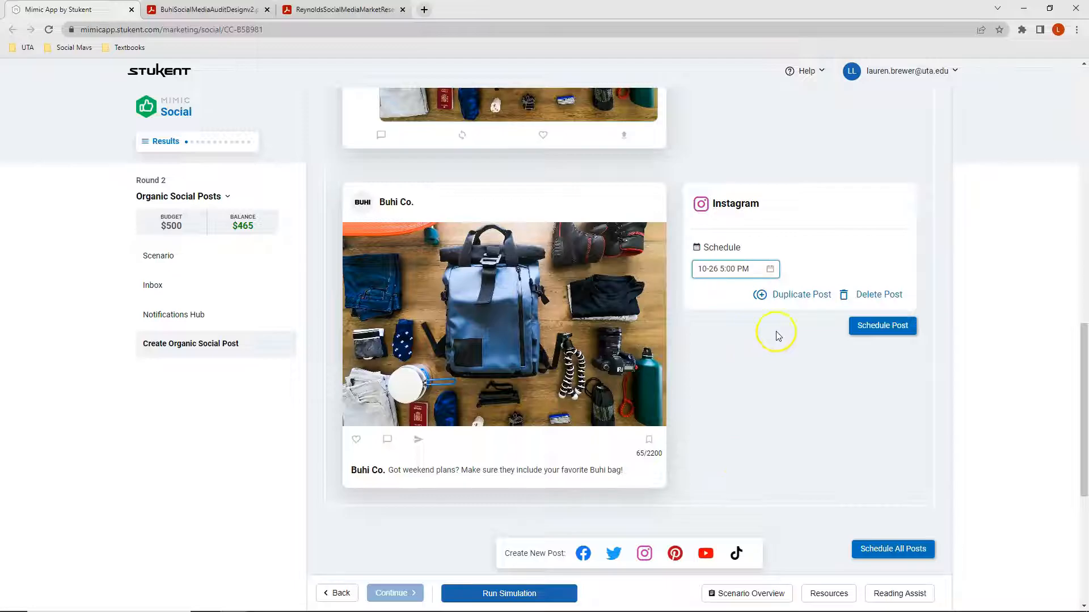
- Duplicate the weekend-plans Instagram post to Pinterest and check the channels offered for duplicating the Pinterest copy
{"action": "left_click", "coordinate": [791, 296]}
{"action": "left_click", "coordinate": [841, 259]}
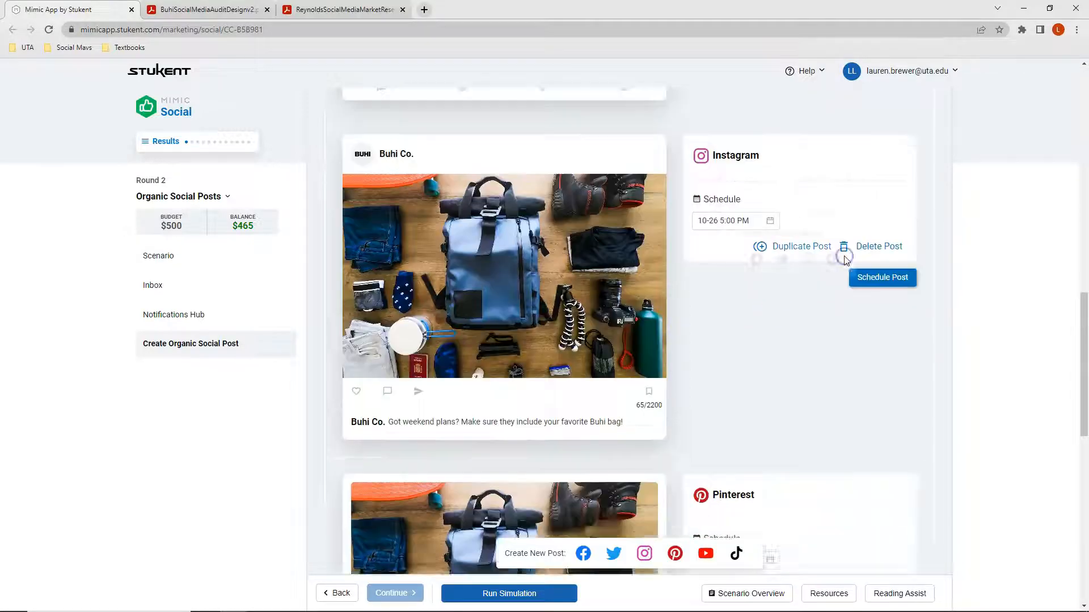
{"action": "scroll", "coordinate": [843, 261], "scroll_direction": "down", "scroll_amount": 5}
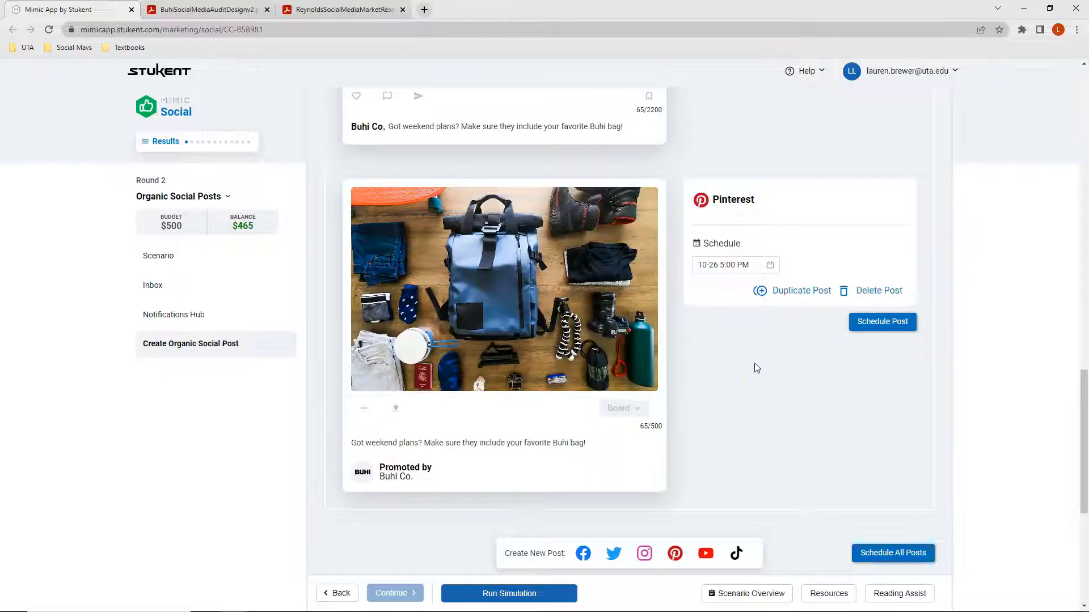
{"action": "left_click", "coordinate": [810, 381]}
{"action": "left_click", "coordinate": [796, 289]}
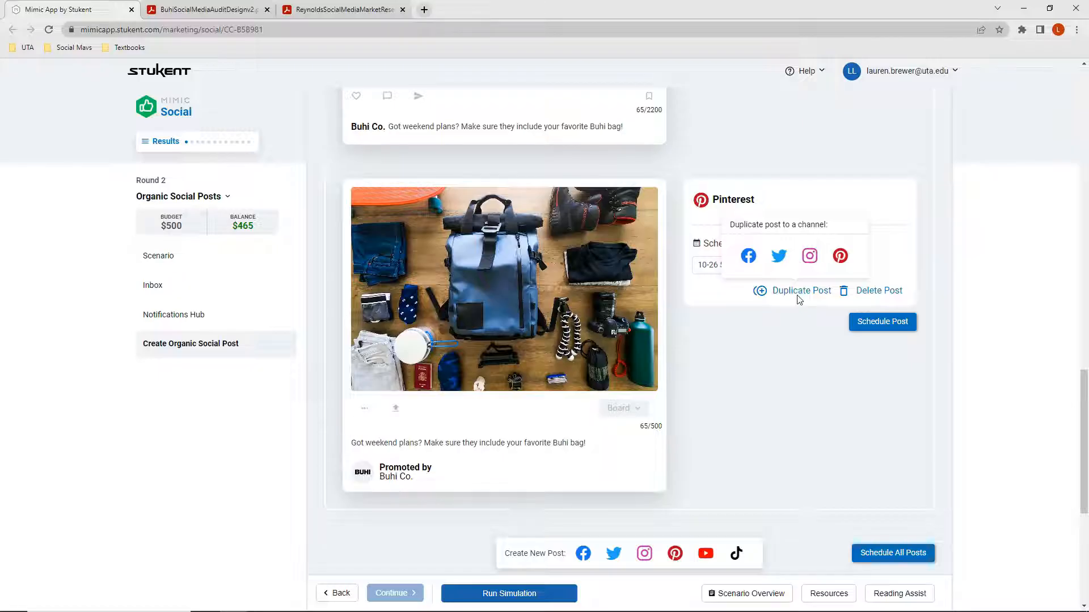
{"action": "left_click", "coordinate": [747, 260]}
- Schedule all the open weekend-plans posts at once and look over the table of scheduled posts
{"action": "scroll", "coordinate": [866, 438], "scroll_direction": "down", "scroll_amount": 1}
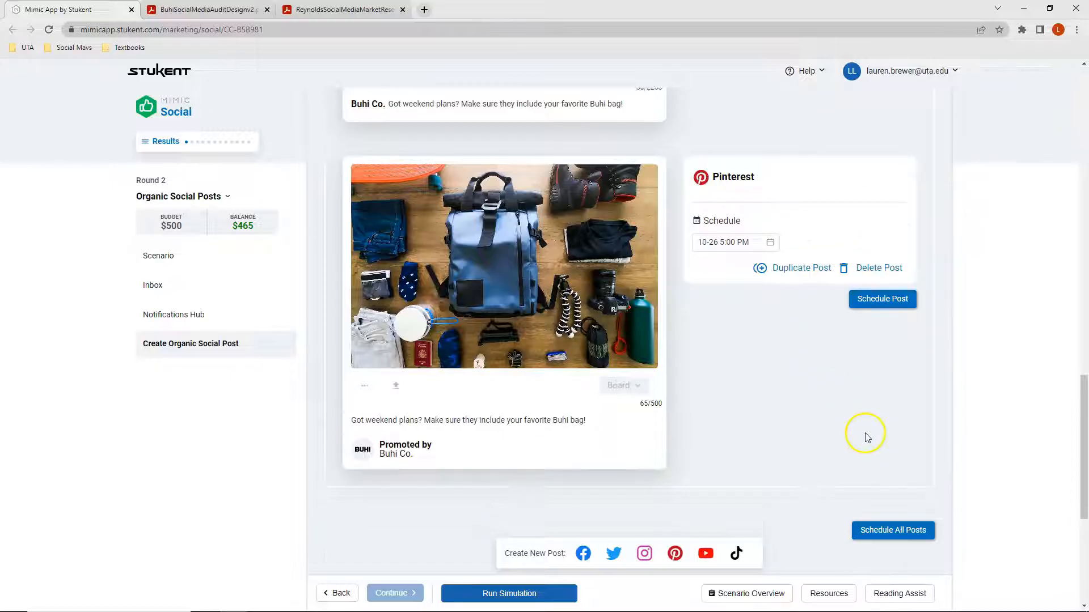
{"action": "left_click", "coordinate": [888, 497]}
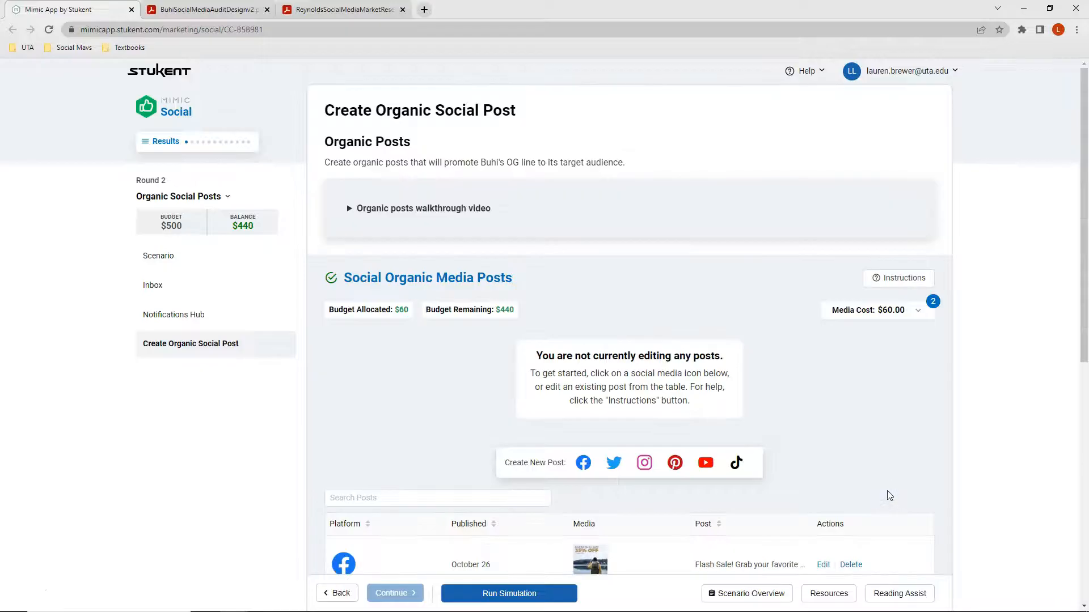
{"action": "scroll", "coordinate": [850, 418], "scroll_direction": "down", "scroll_amount": 2}
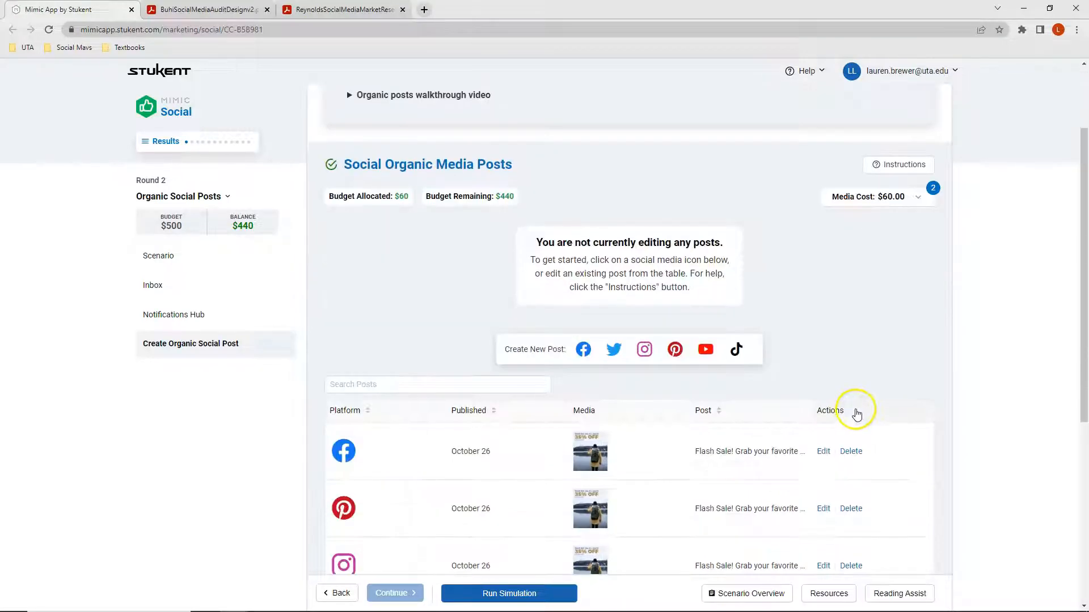
{"action": "scroll", "coordinate": [883, 418], "scroll_direction": "down", "scroll_amount": 5}
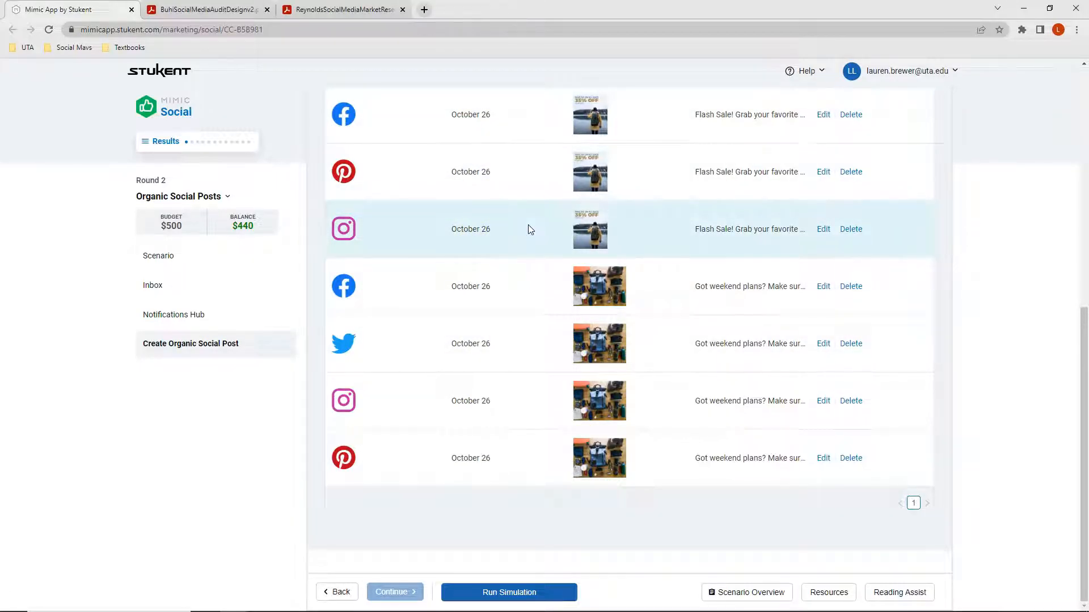
{"action": "left_click", "coordinate": [770, 229]}
- Create a Facebook post reading "Can you believe November is only 1 week away?!? Have you booked your Thanksgiving travel plans yet? #thanksgiving #travel"
{"action": "scroll", "coordinate": [770, 230], "scroll_direction": "up", "scroll_amount": 10}
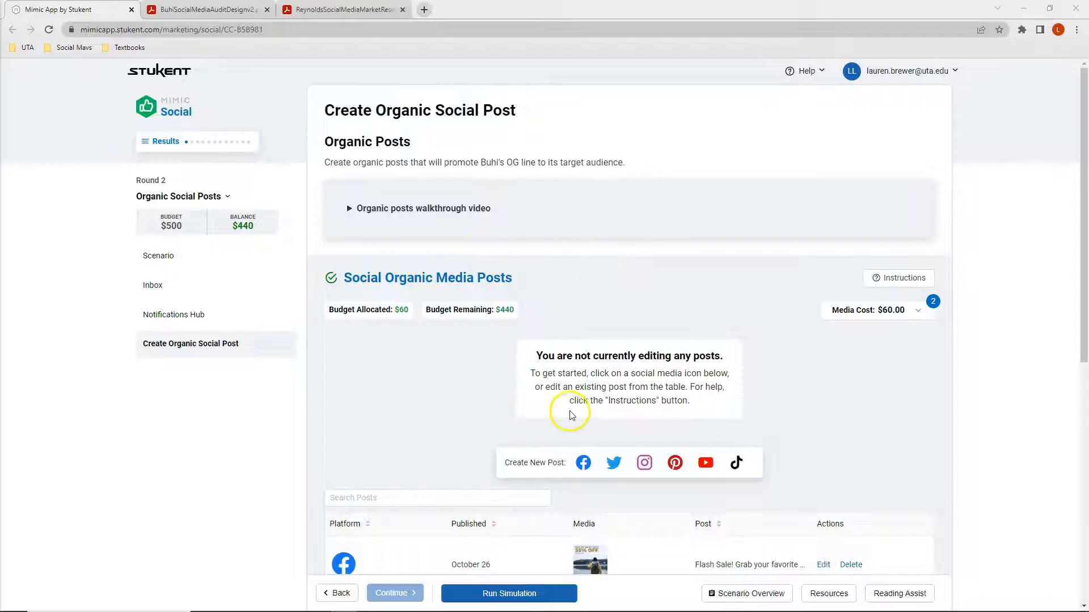
{"action": "left_click", "coordinate": [583, 463]}
{"action": "scroll", "coordinate": [580, 464], "scroll_direction": "down", "scroll_amount": 3}
{"action": "left_click", "coordinate": [733, 275]}
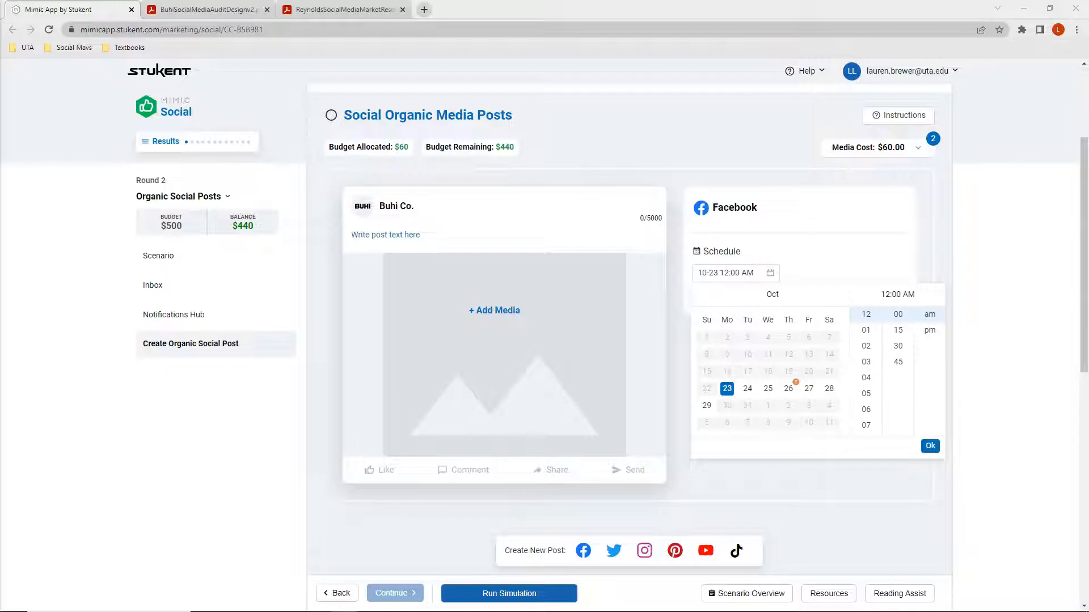
{"action": "left_click", "coordinate": [393, 234]}
{"action": "type", "text": "Can you believe November is only 1 week away?!? Have you booked your Thanksgiving travel plans yet? #thanksgiving #travel"}
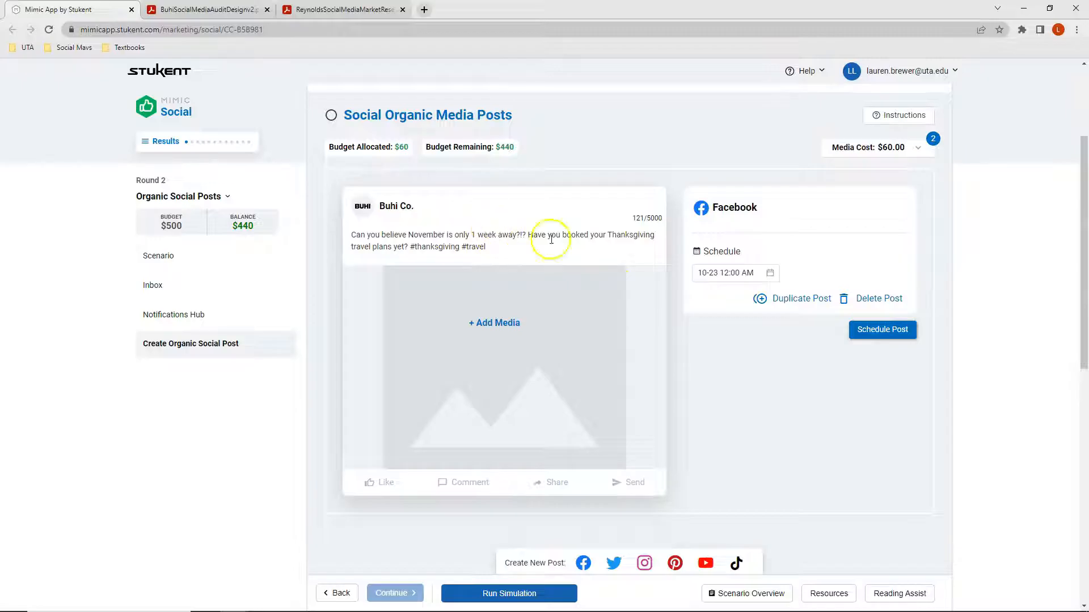
- Set the Thanksgiving travel Facebook post's schedule to October 25 at 8:00 AM
{"action": "left_click", "coordinate": [737, 273]}
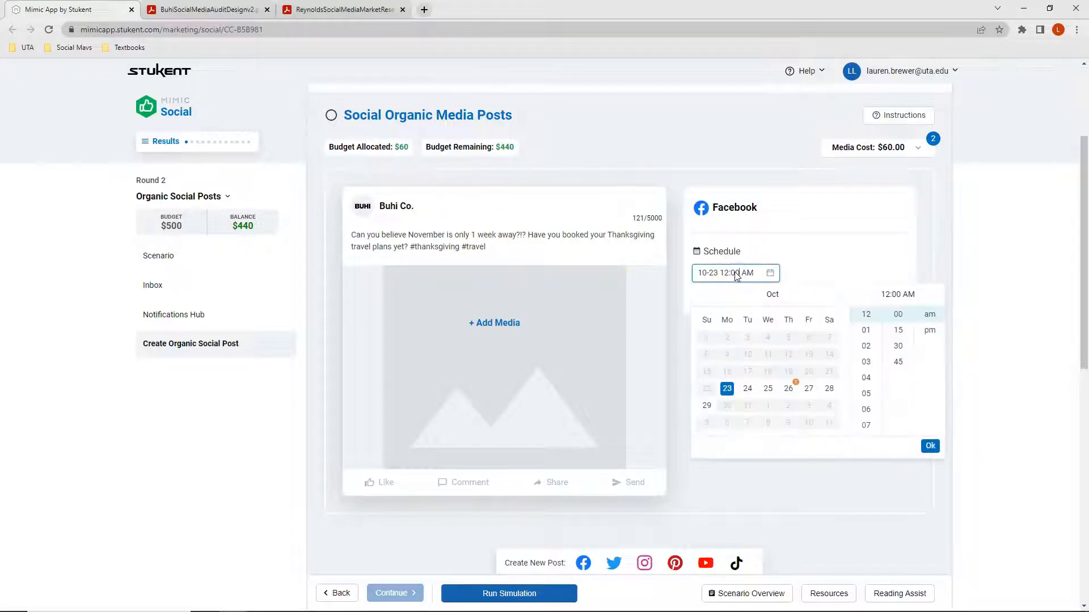
{"action": "left_click", "coordinate": [768, 390]}
{"action": "left_click", "coordinate": [863, 349]}
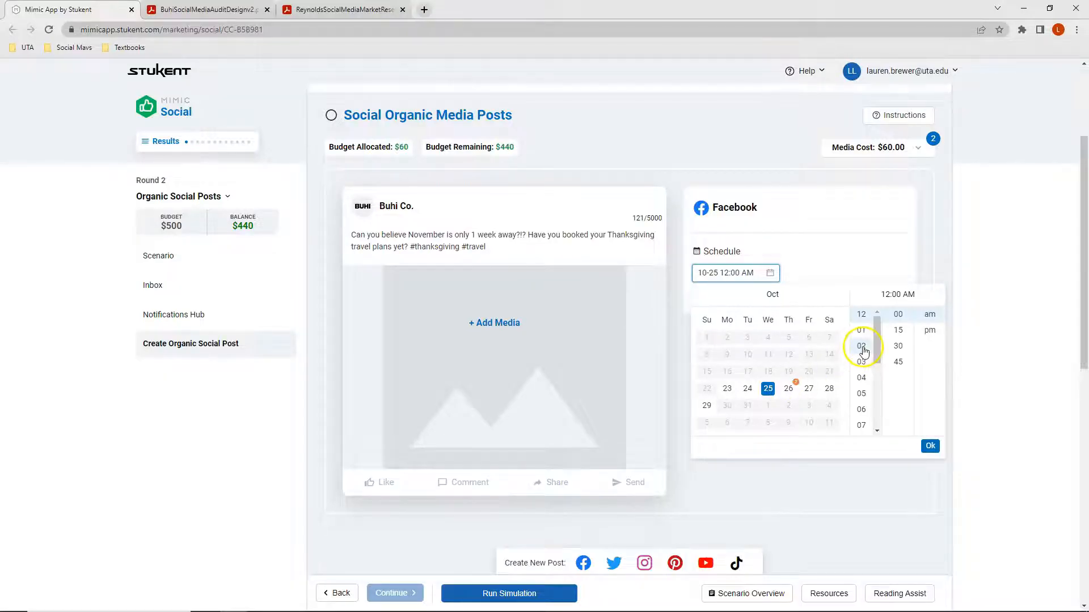
{"action": "scroll", "coordinate": [861, 363], "scroll_direction": "down", "scroll_amount": 1}
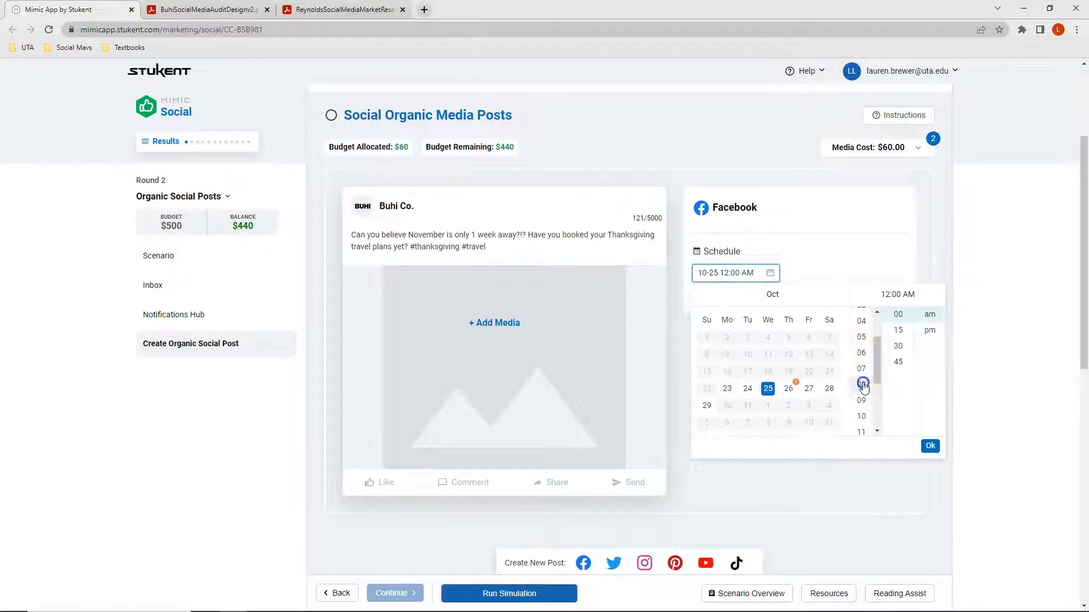
{"action": "left_click", "coordinate": [862, 385]}
{"action": "left_click", "coordinate": [930, 446]}
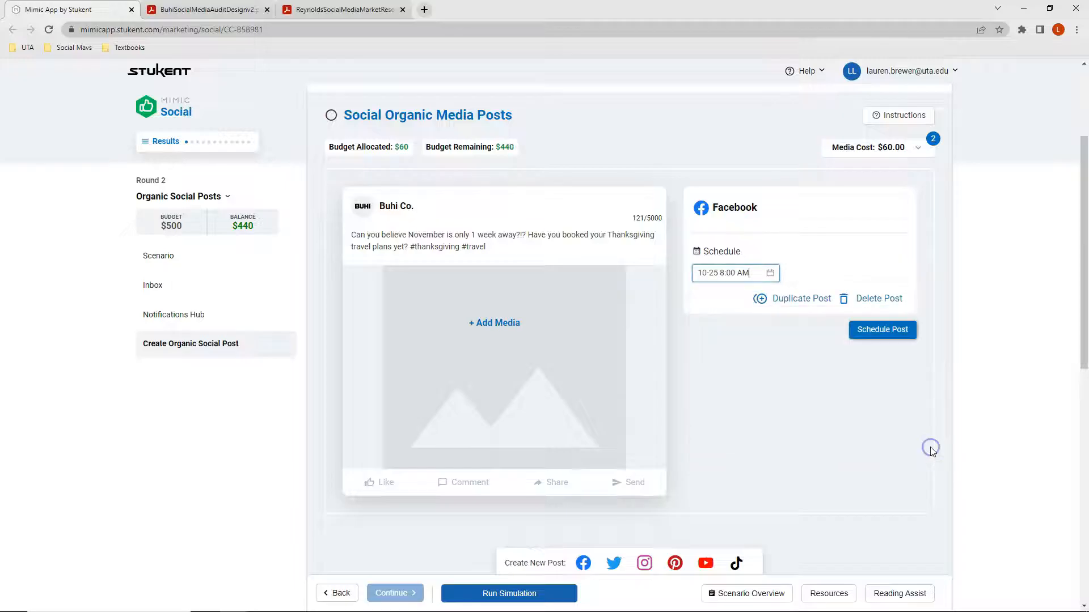
- Search the media library for "termi" and add the free Terminal C image to the Thanksgiving travel Facebook post
{"action": "left_click", "coordinate": [490, 324]}
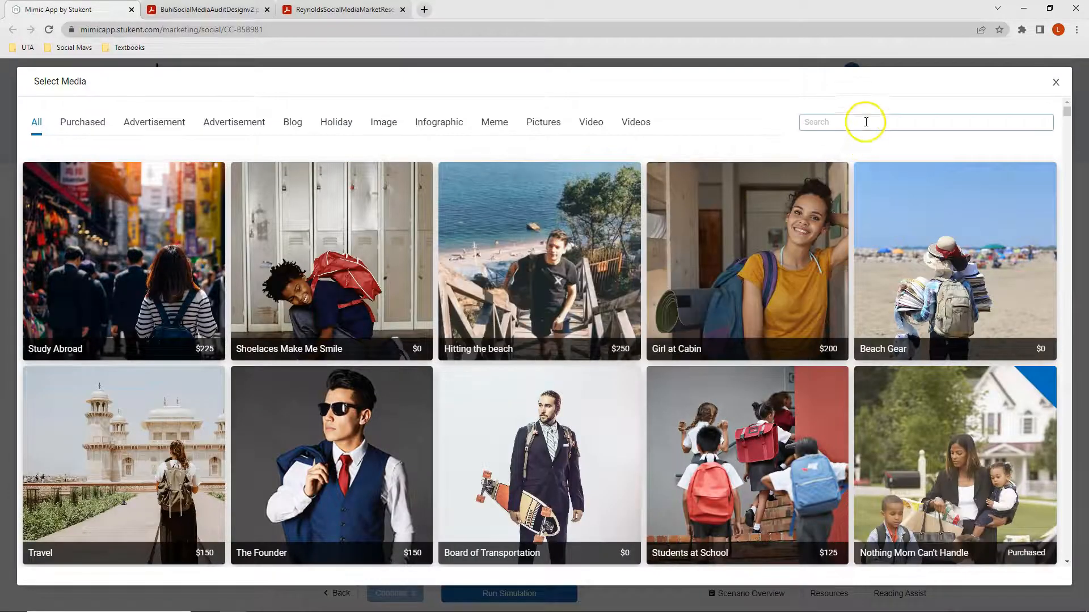
{"action": "left_click", "coordinate": [862, 122]}
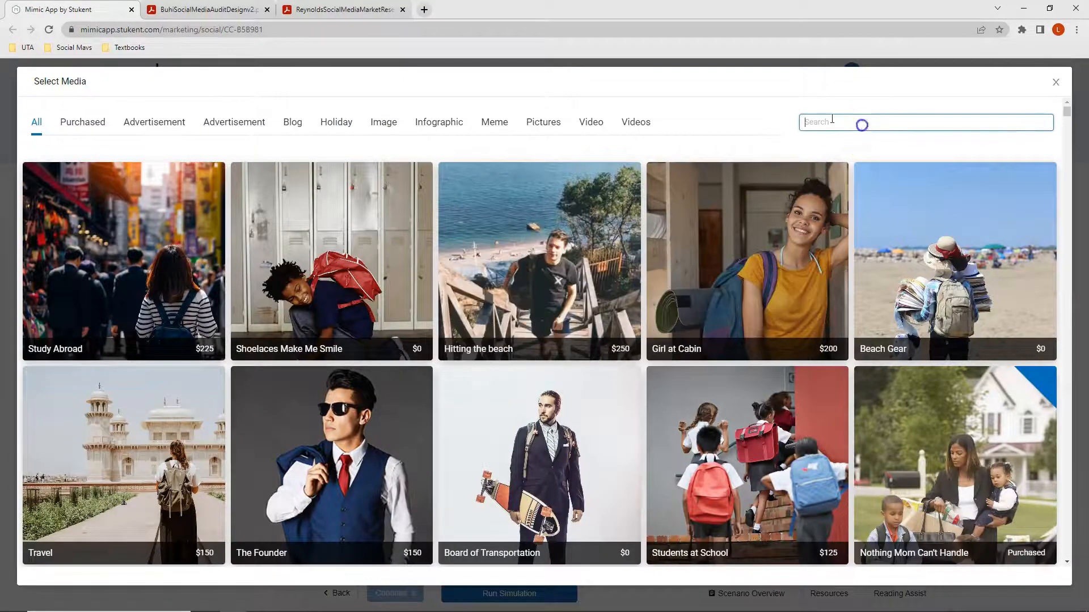
{"action": "type", "text": "termi"}
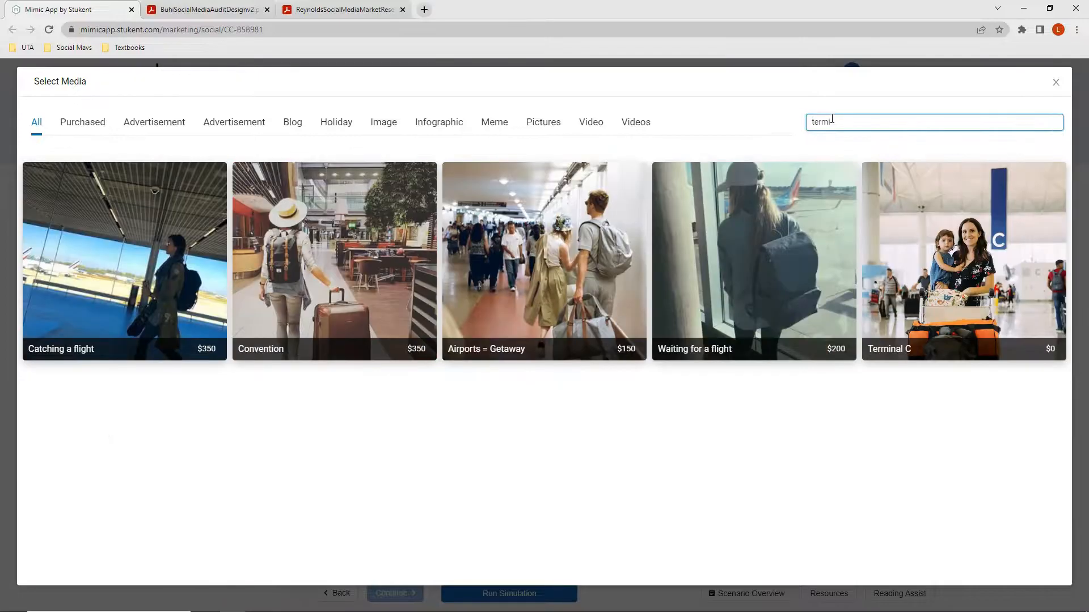
{"action": "mouse_move", "coordinate": [941, 296]}
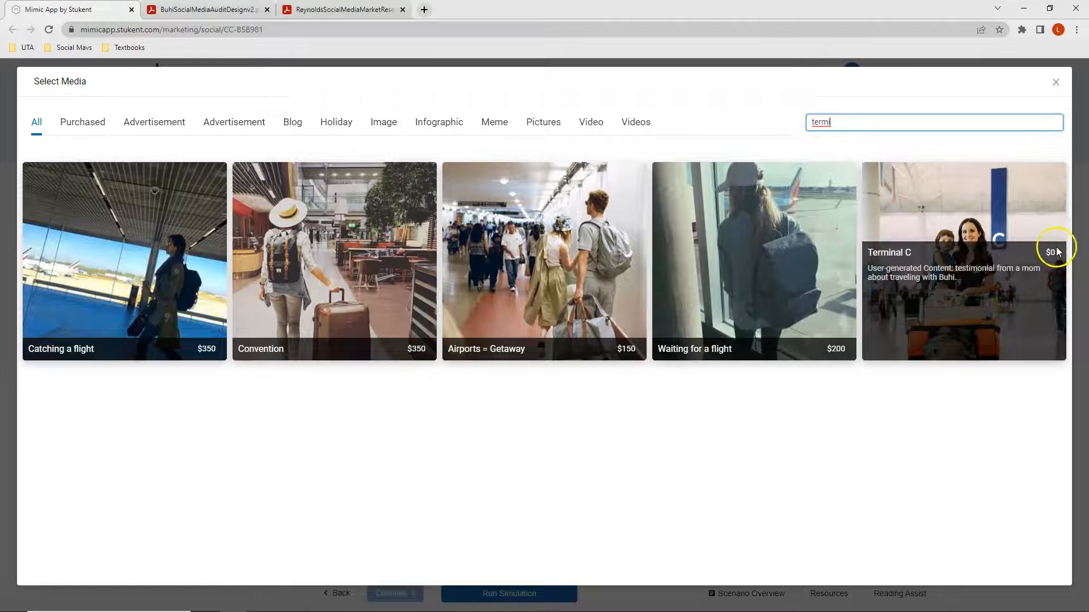
{"action": "left_click", "coordinate": [955, 329]}
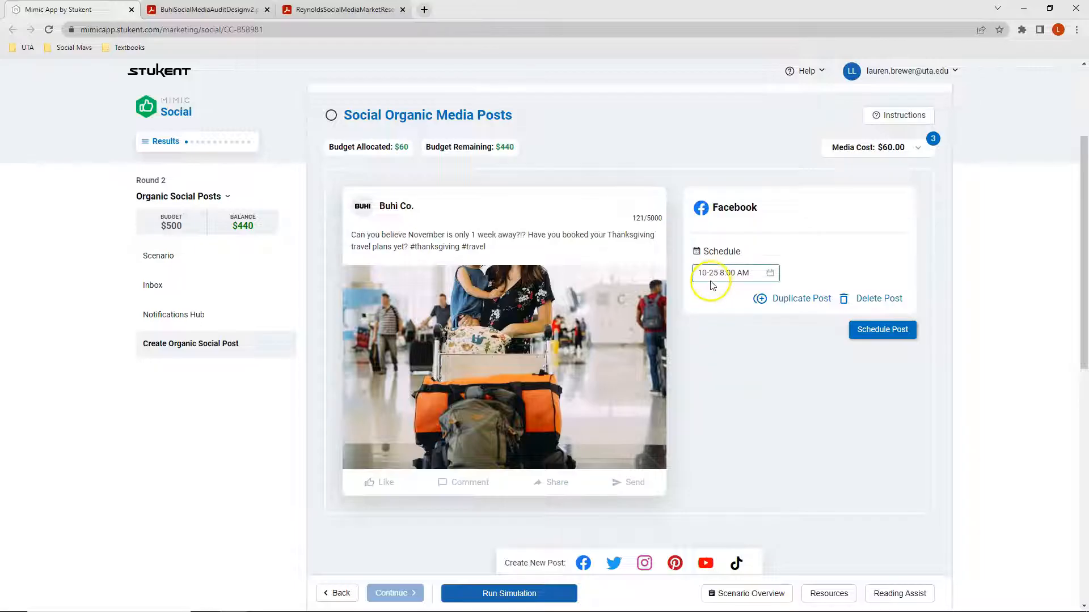
- Duplicate the Thanksgiving travel post in turn to Instagram, YouTube, TikTok, Twitter and Pinterest
{"action": "left_click", "coordinate": [791, 304]}
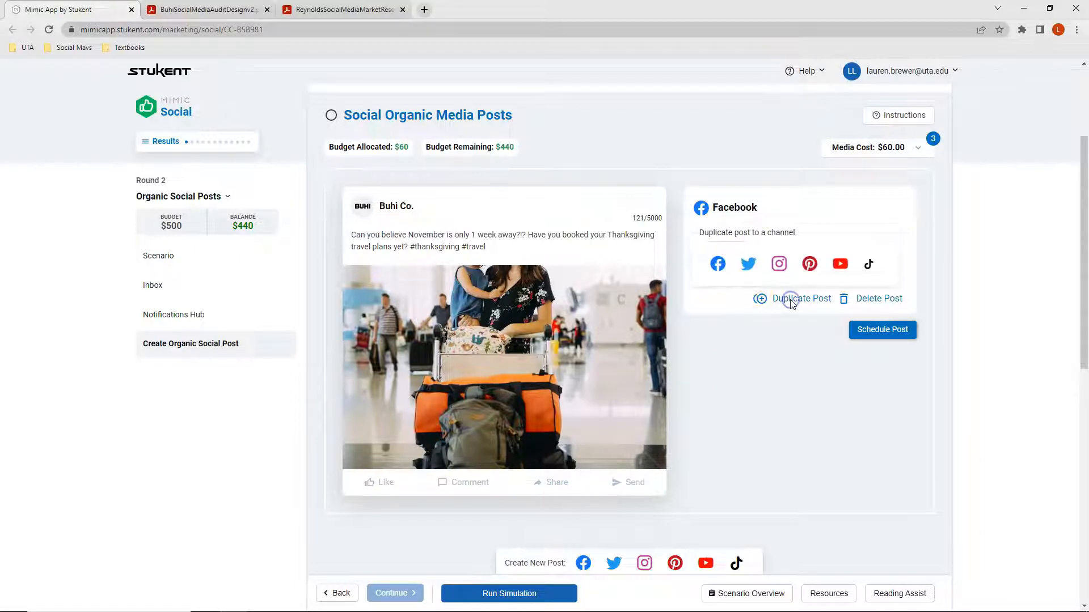
{"action": "left_click", "coordinate": [780, 267]}
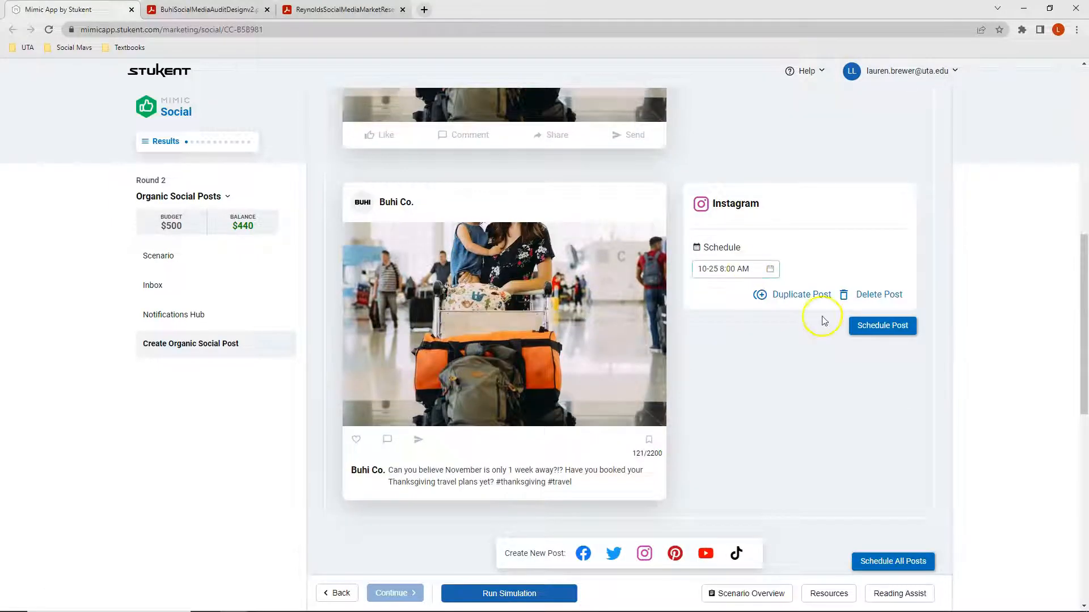
{"action": "left_click", "coordinate": [819, 295]}
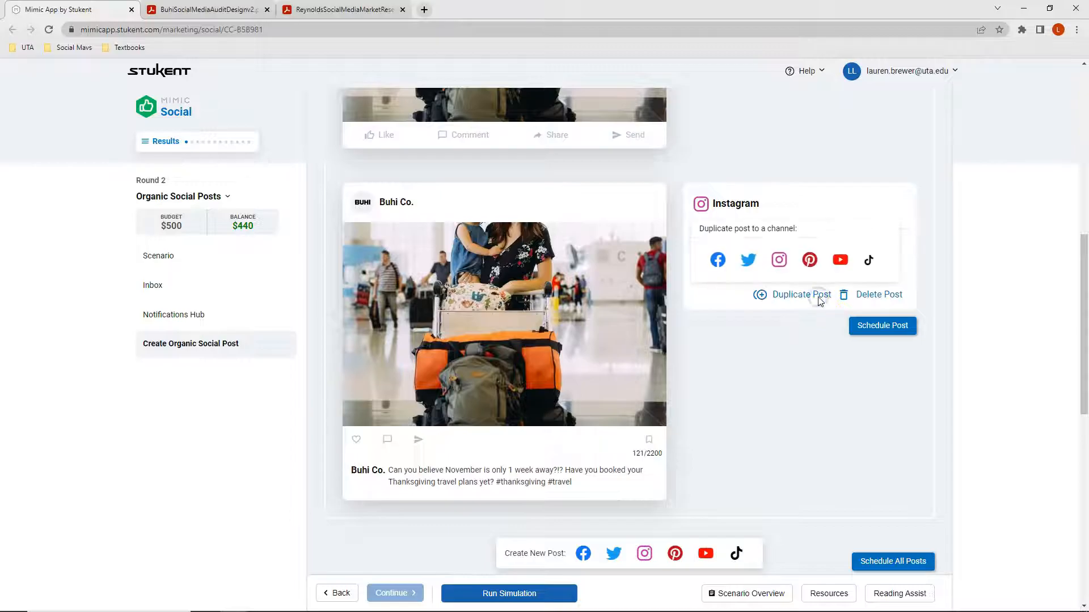
{"action": "left_click", "coordinate": [839, 261]}
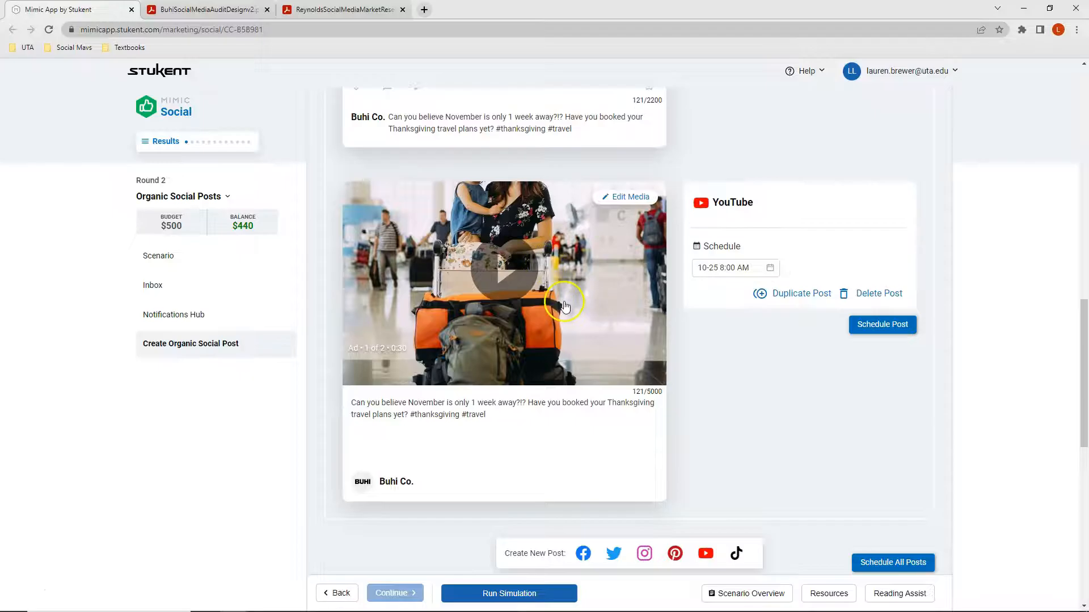
{"action": "left_click", "coordinate": [785, 297]}
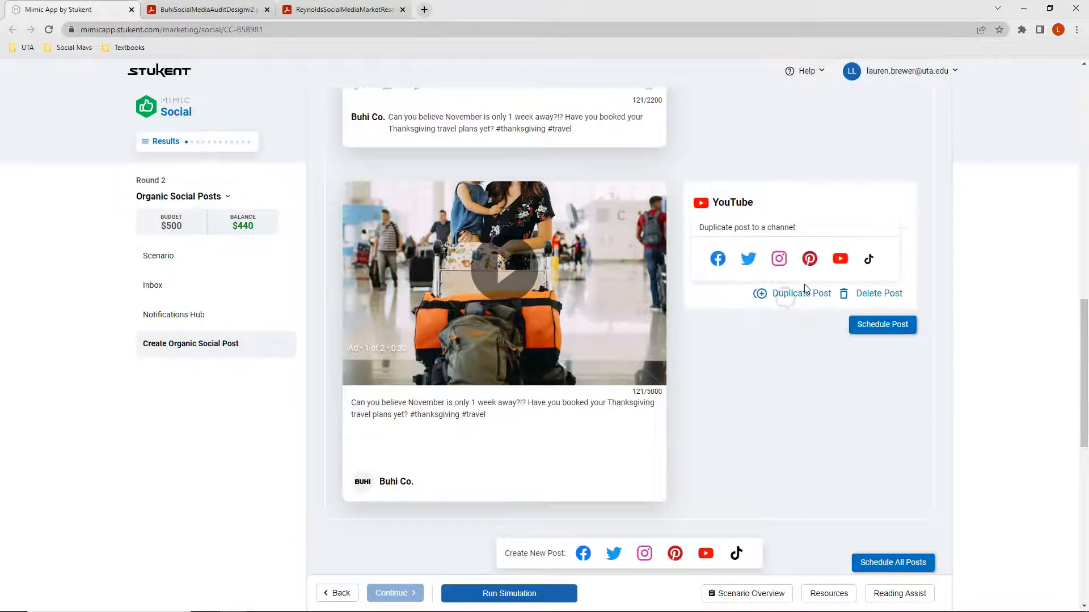
{"action": "left_click", "coordinate": [868, 259]}
{"action": "left_click", "coordinate": [790, 247]}
{"action": "left_click", "coordinate": [747, 212]}
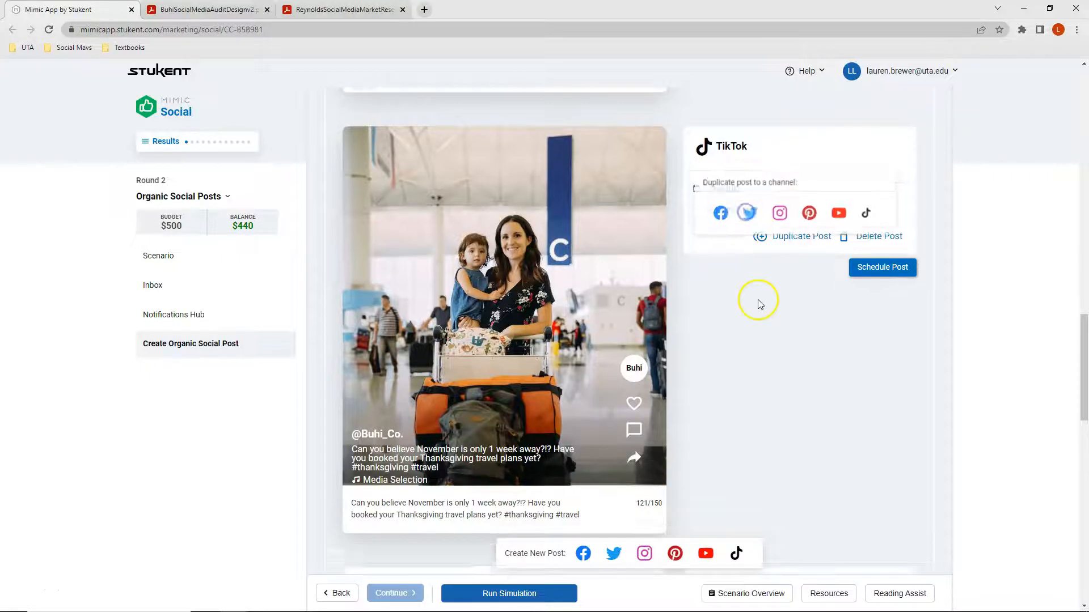
{"action": "left_click", "coordinate": [779, 306]}
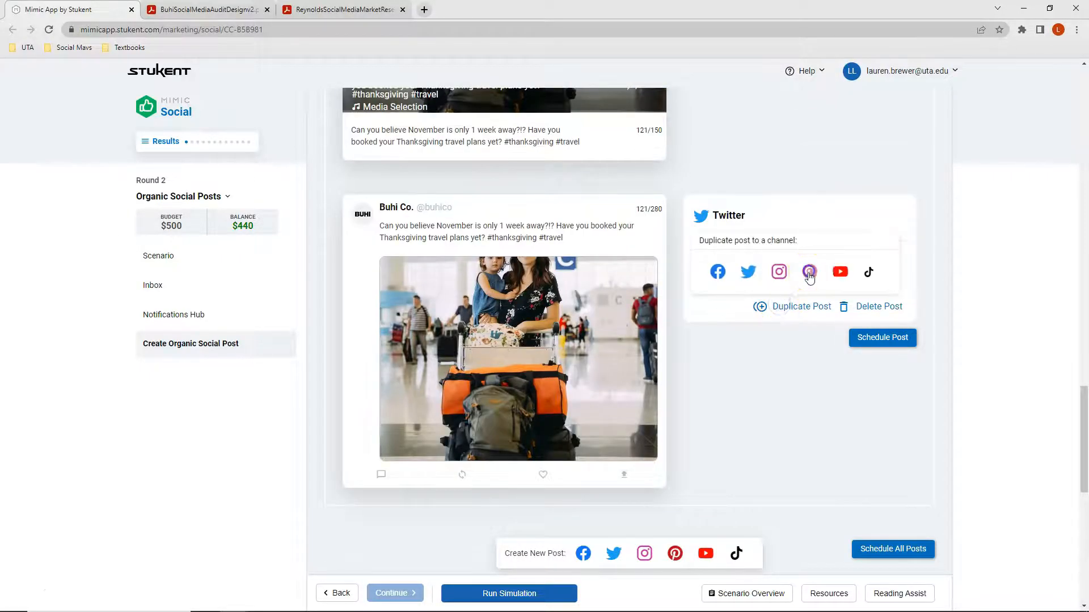
{"action": "left_click", "coordinate": [809, 274]}
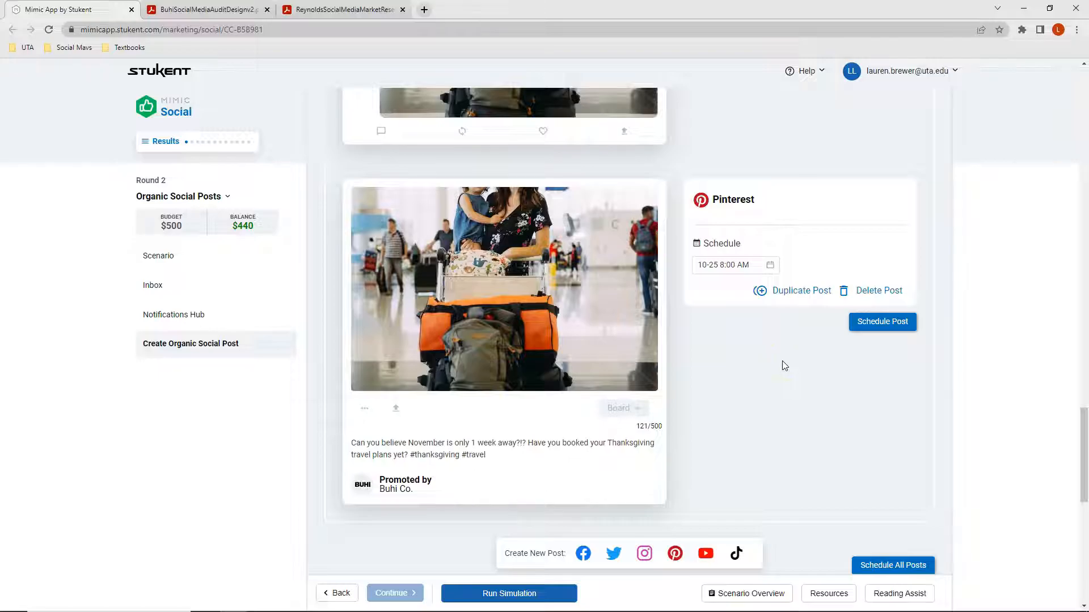
- Schedule all the open Thanksgiving travel posts at once and look over the table of scheduled posts
{"action": "scroll", "coordinate": [794, 365], "scroll_direction": "down", "scroll_amount": 2}
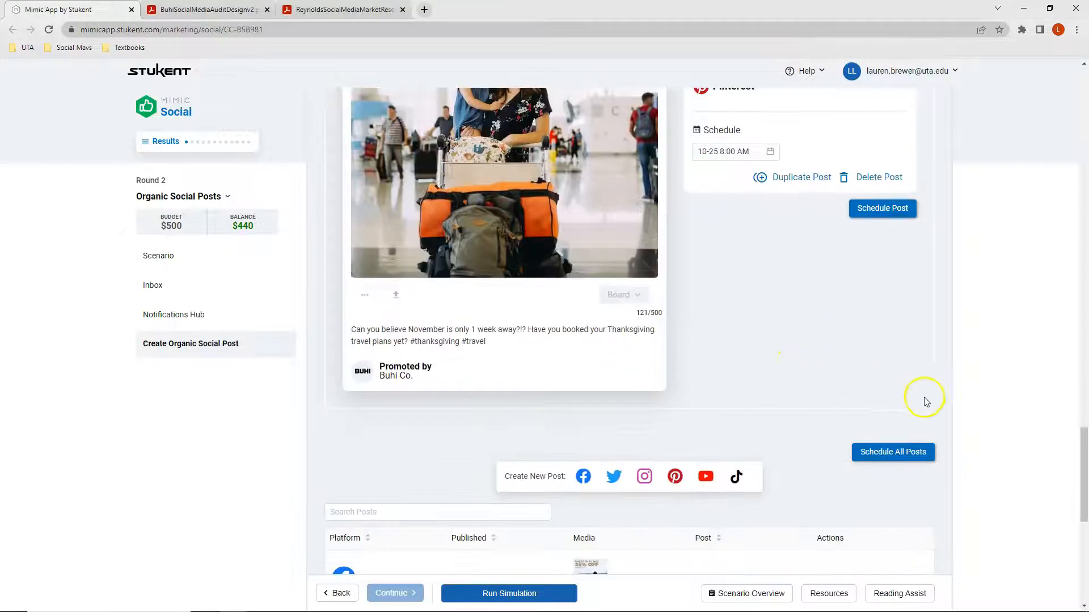
{"action": "left_click", "coordinate": [910, 454]}
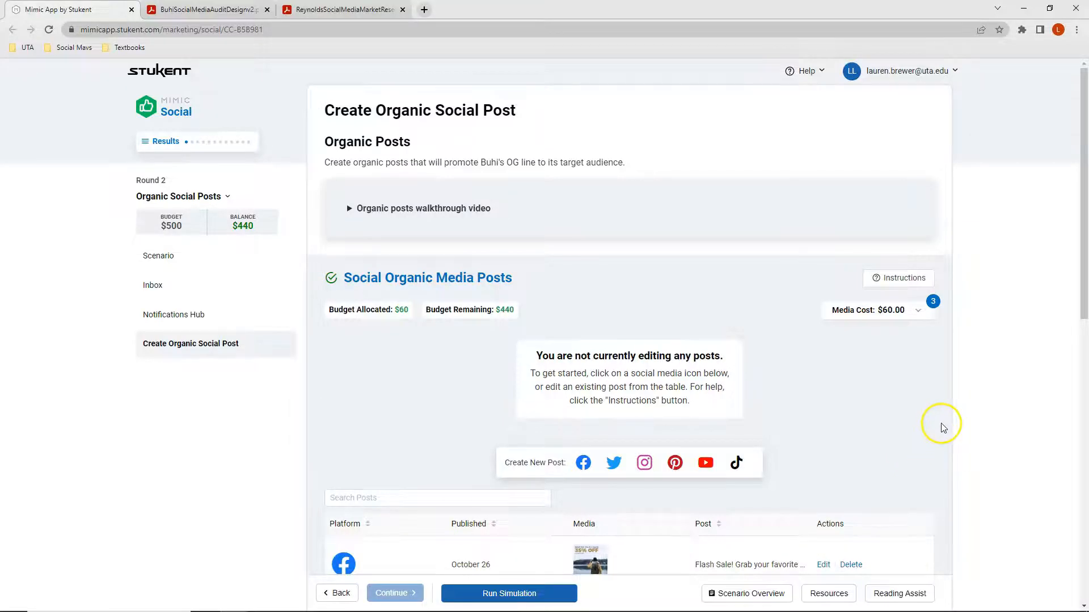
{"action": "scroll", "coordinate": [939, 431], "scroll_direction": "down", "scroll_amount": 10}
{"action": "scroll", "coordinate": [941, 423], "scroll_direction": "down", "scroll_amount": 2}
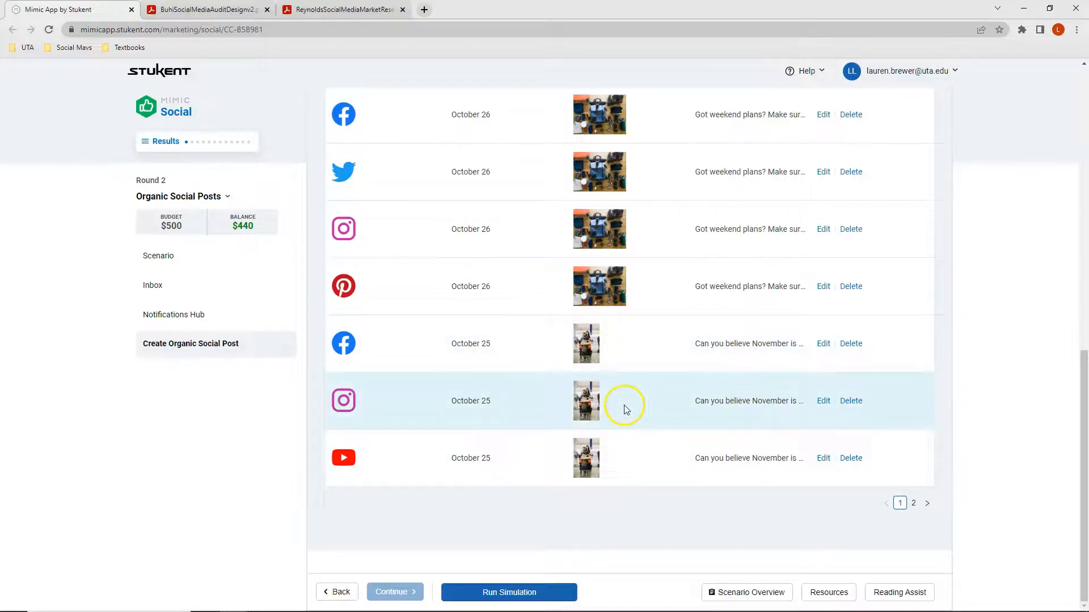
{"action": "scroll", "coordinate": [624, 407], "scroll_direction": "up", "scroll_amount": 12}
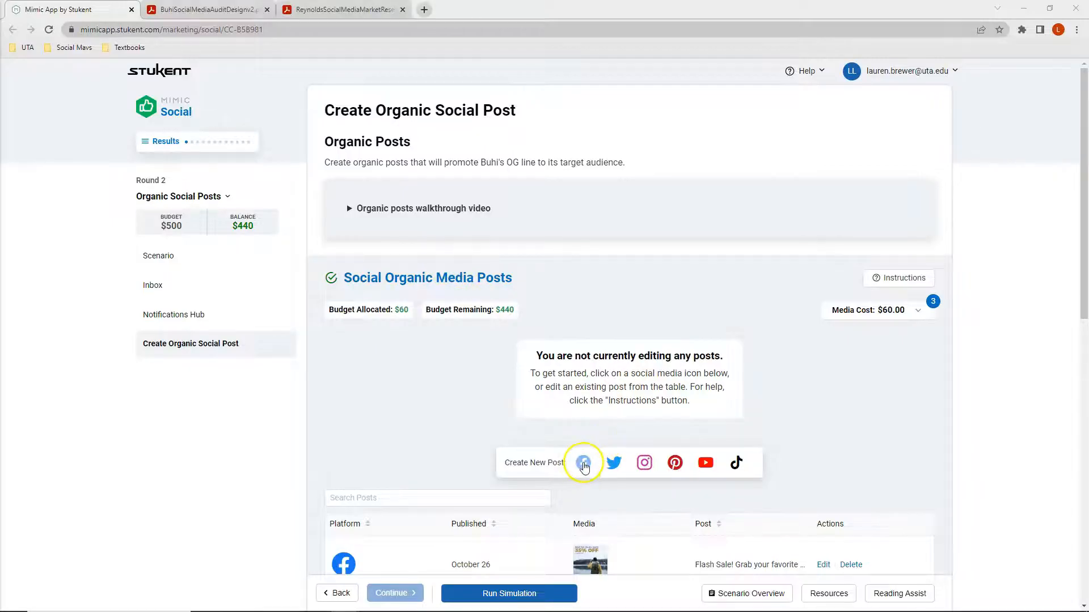
- Create a Facebook post reading "What is the craziest item you found in your child's backpack this semester?"
{"action": "left_click", "coordinate": [583, 462]}
{"action": "left_click", "coordinate": [400, 234]}
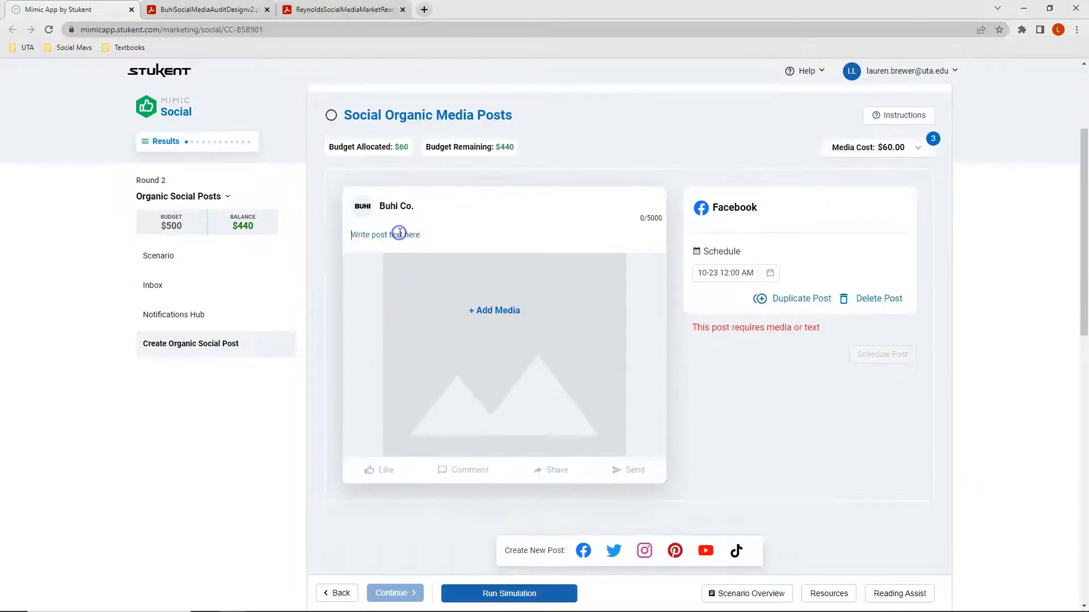
{"action": "type", "text": "What is the craziest item you found in your child’s backpack this semester?"}
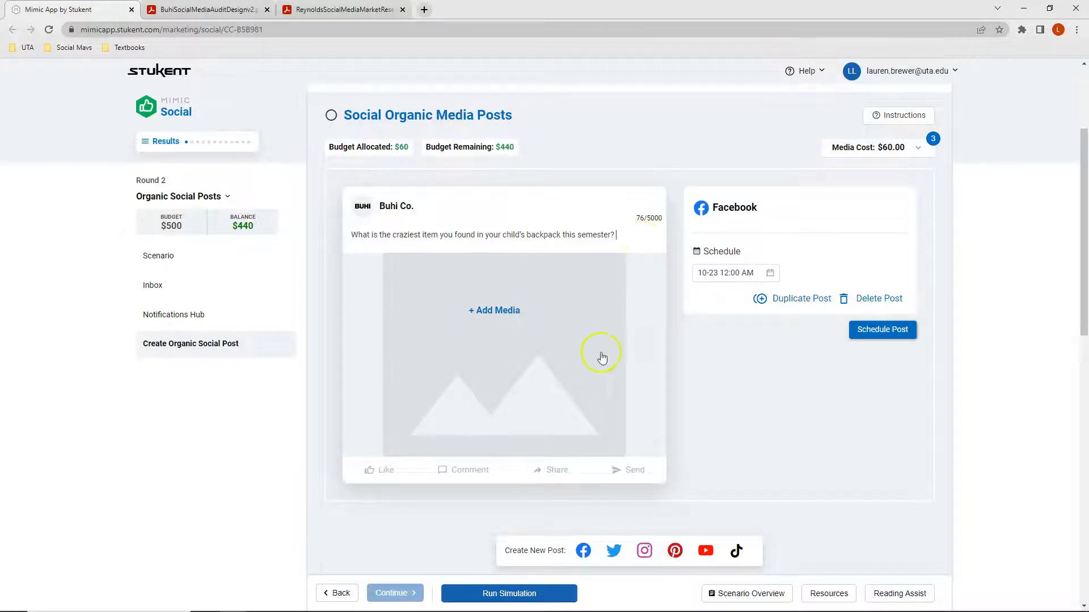
- Search the media library for "backpack and sch" and add the Backpack and School Supplies image to the Facebook post
{"action": "left_click", "coordinate": [490, 313]}
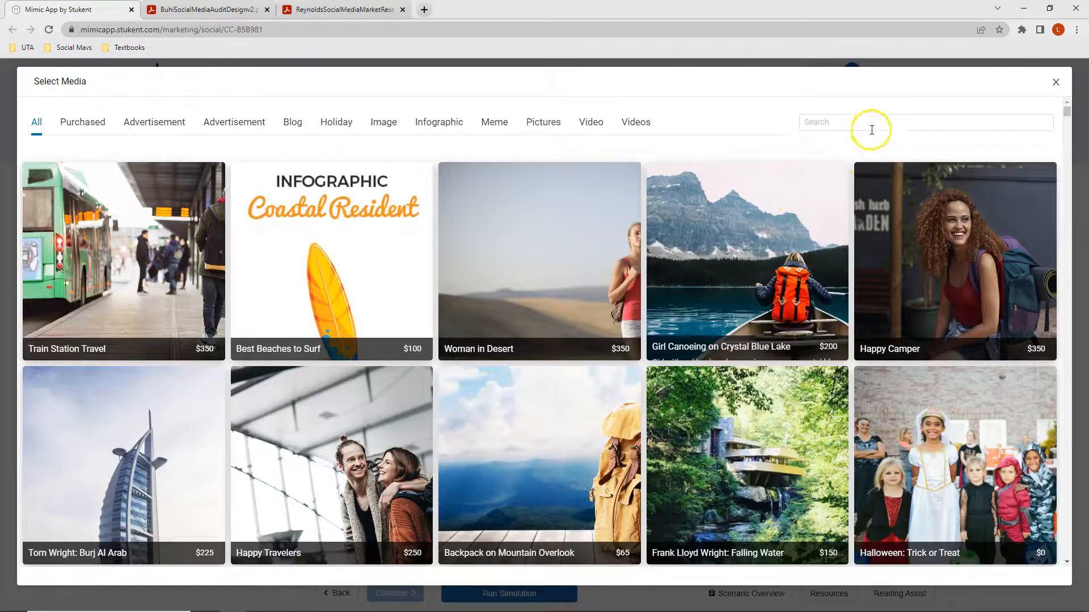
{"action": "left_click", "coordinate": [871, 129]}
{"action": "type", "text": "back"}
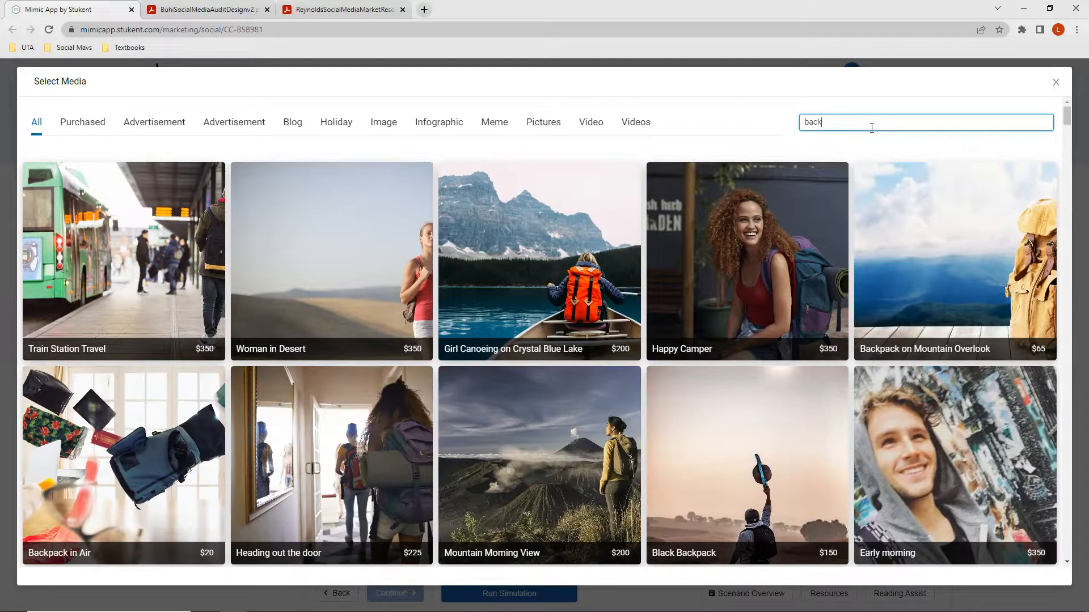
{"action": "type", "text": "pack and"}
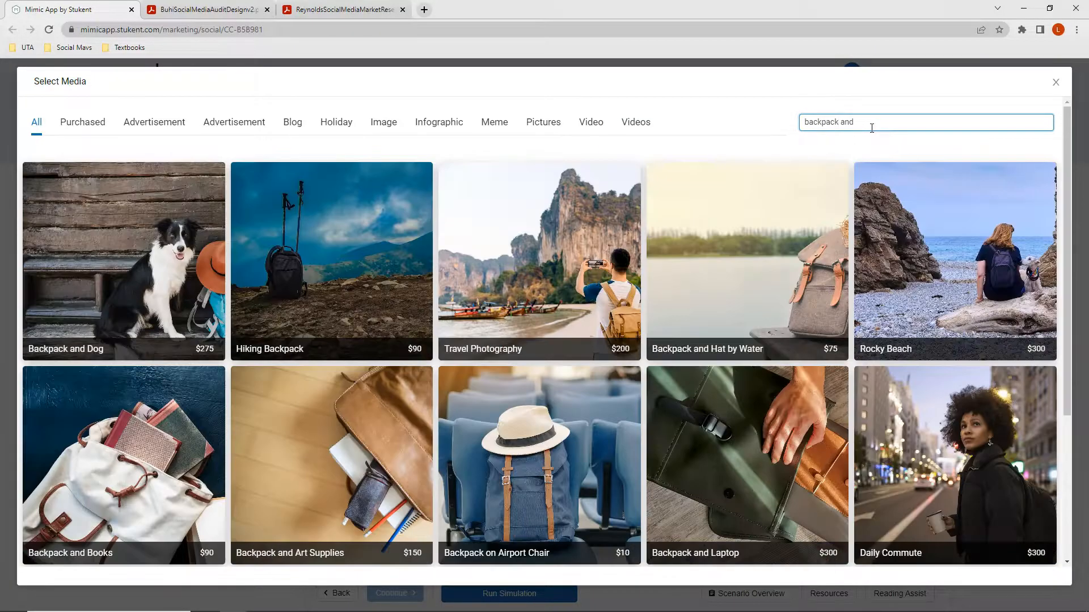
{"action": "type", "text": " sch"}
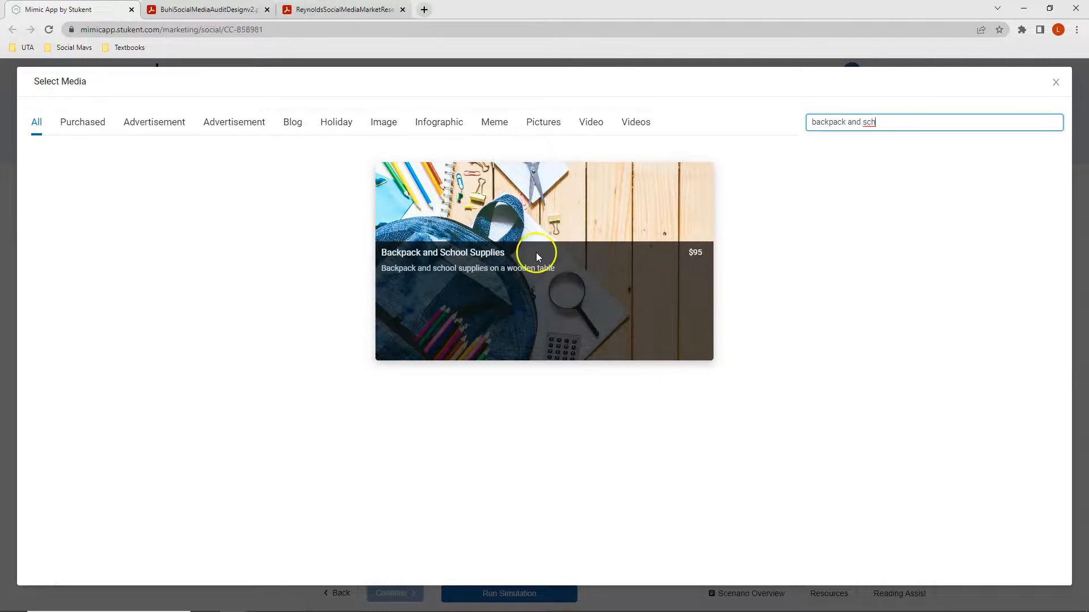
{"action": "left_click", "coordinate": [519, 246]}
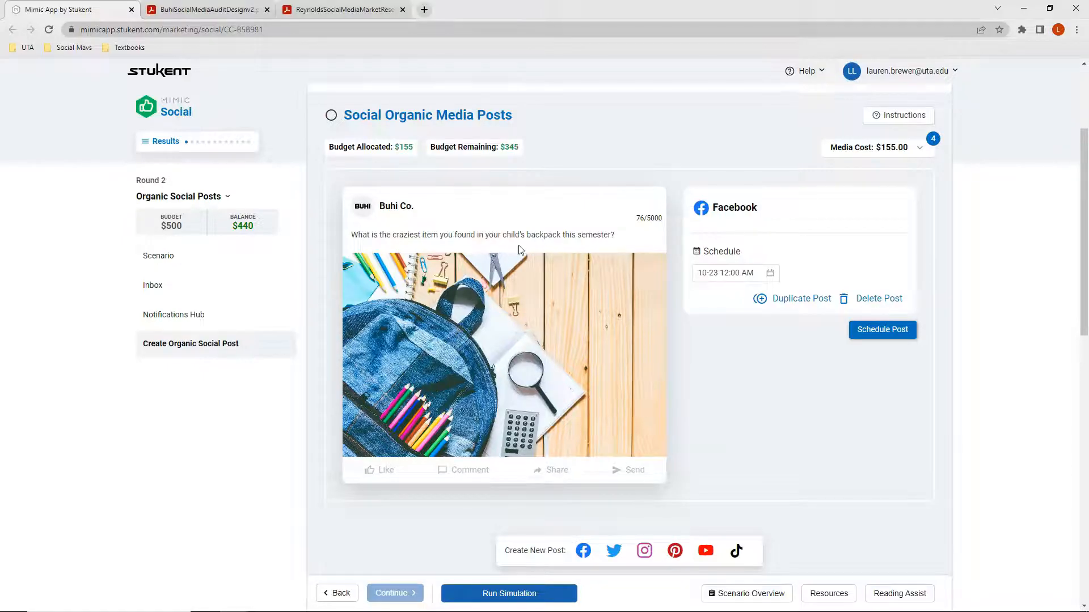
- Switch to the Time Tables workbook in Excel, mark Tuesday 12 PM with X for Facebook, Instagram and Pinterest, and select Twitter's Tuesday 1 PM cell
{"action": "left_click", "coordinate": [464, 193]}
{"action": "left_click_drag", "start_coordinate": [0, 23], "coordinate": [445, 10]}
{"action": "left_click", "coordinate": [395, 191]}
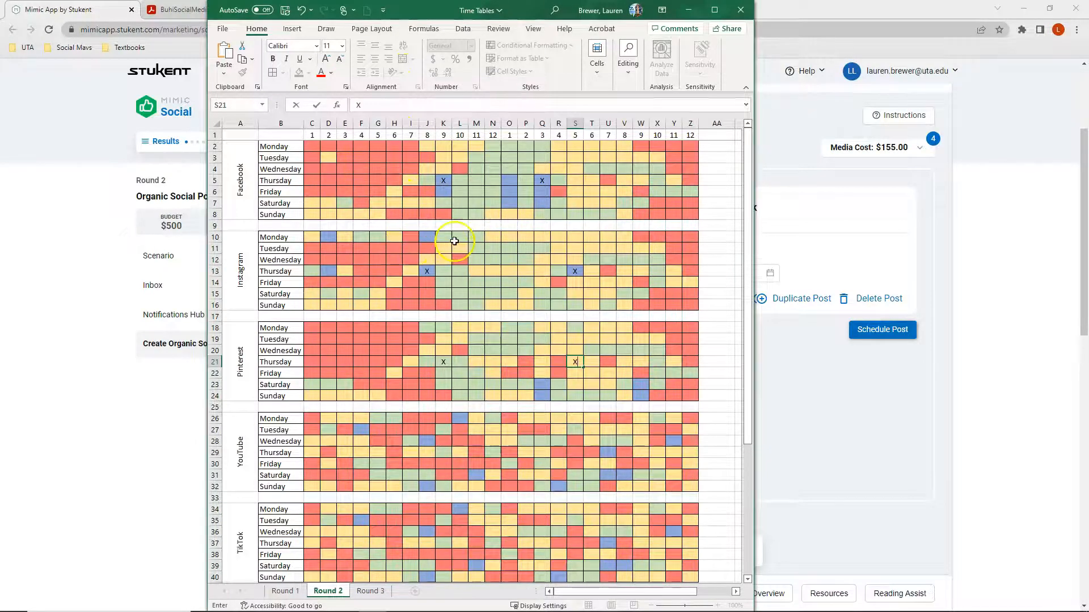
{"action": "left_click", "coordinate": [495, 157]}
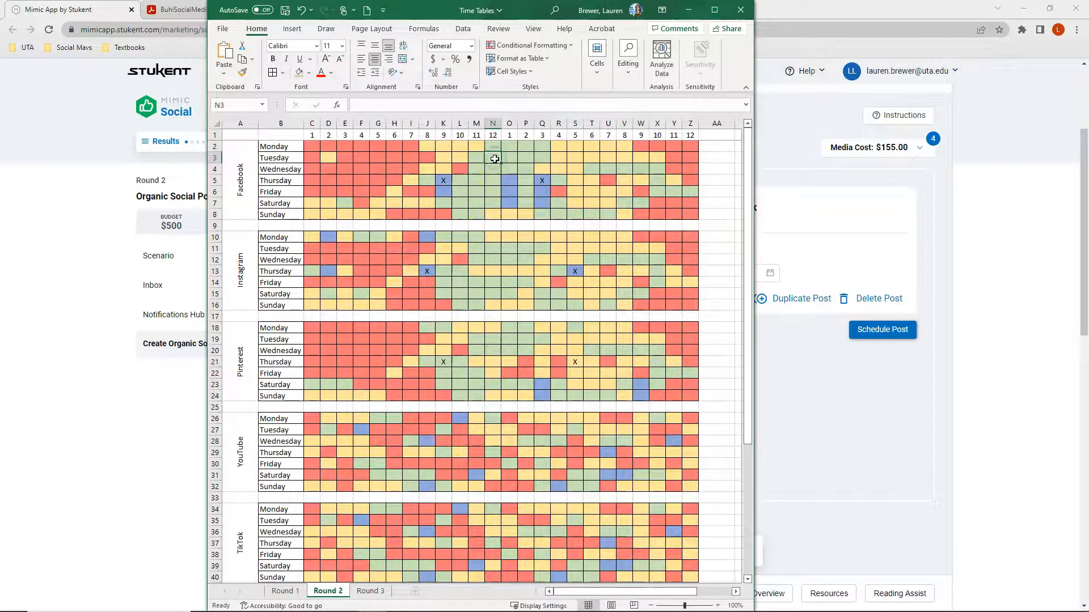
{"action": "type", "text": "X"}
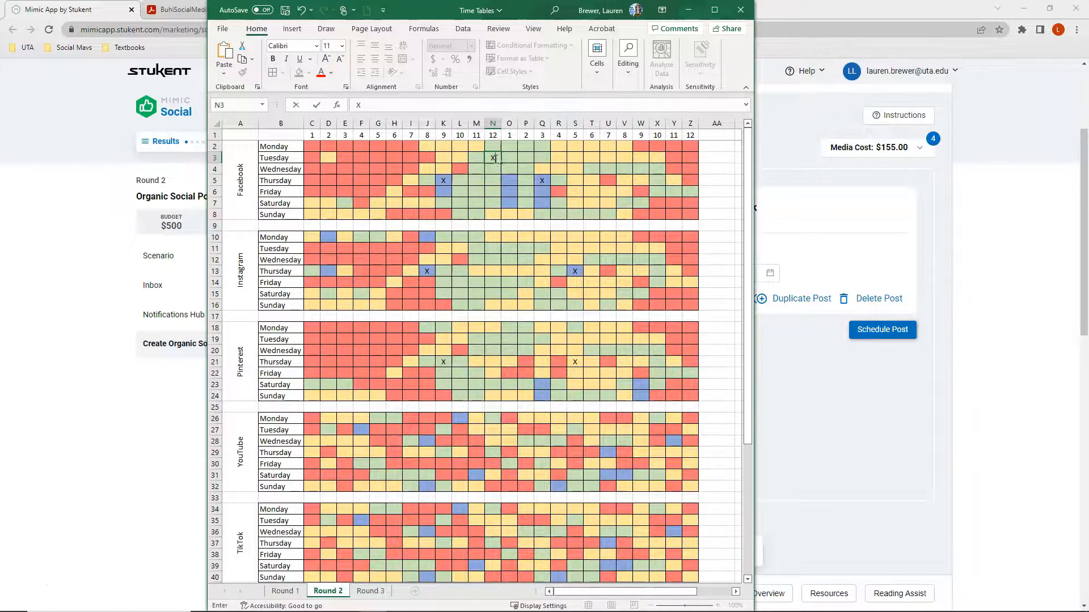
{"action": "left_click", "coordinate": [493, 248]}
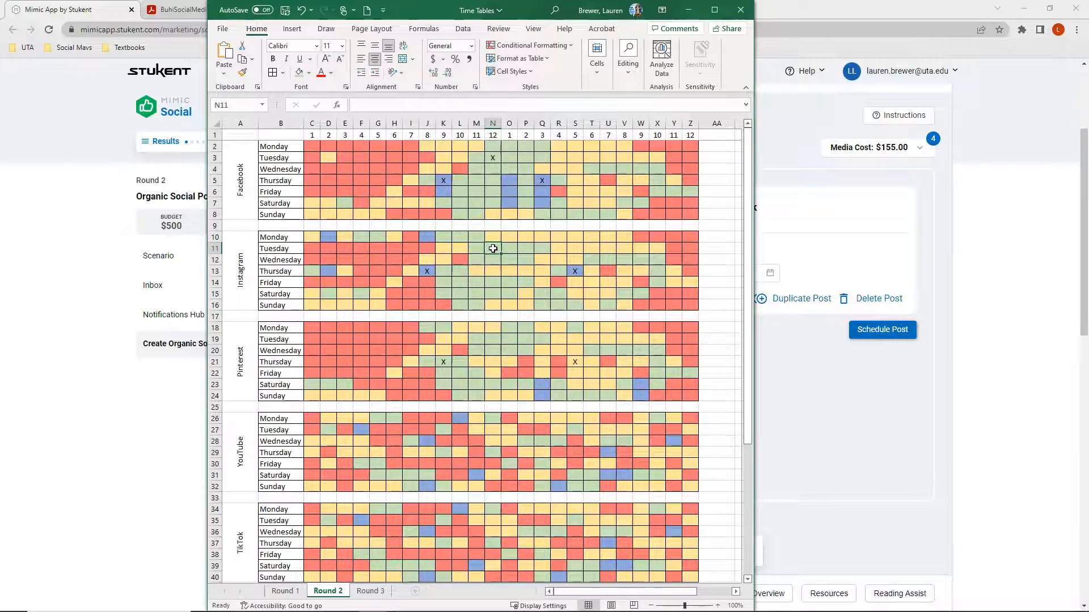
{"action": "type", "text": "X"}
{"action": "left_click", "coordinate": [492, 339]}
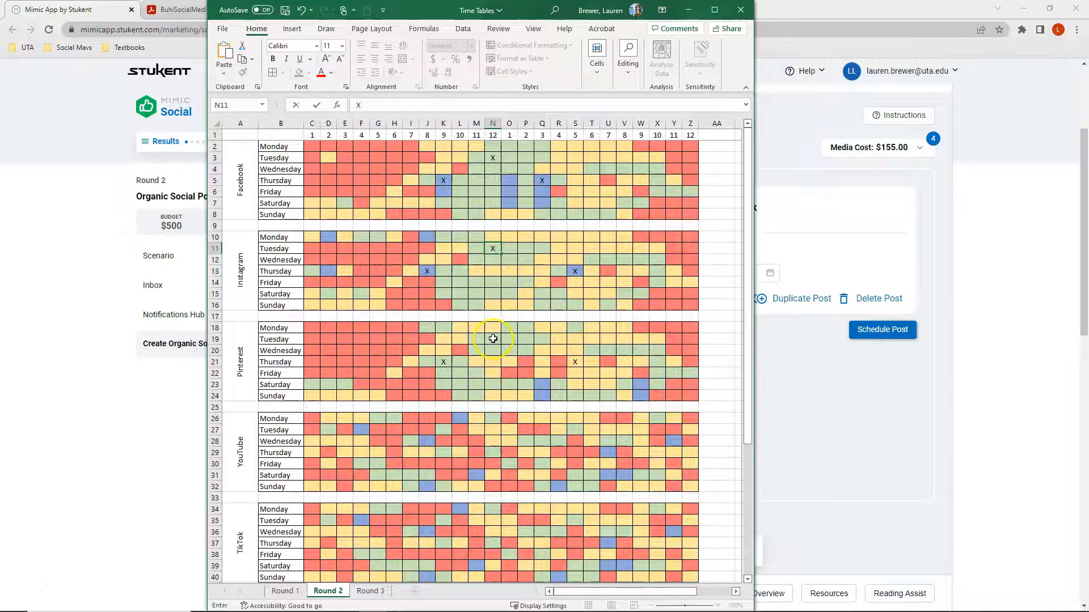
{"action": "double_click", "coordinate": [492, 340]}
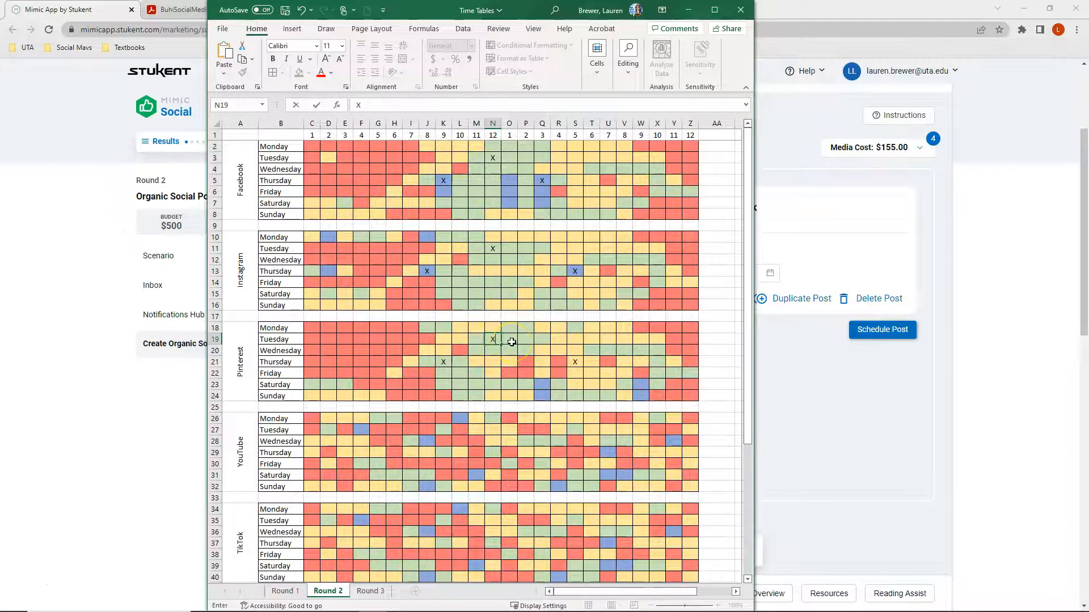
{"action": "scroll", "coordinate": [514, 340], "scroll_direction": "down", "scroll_amount": 6}
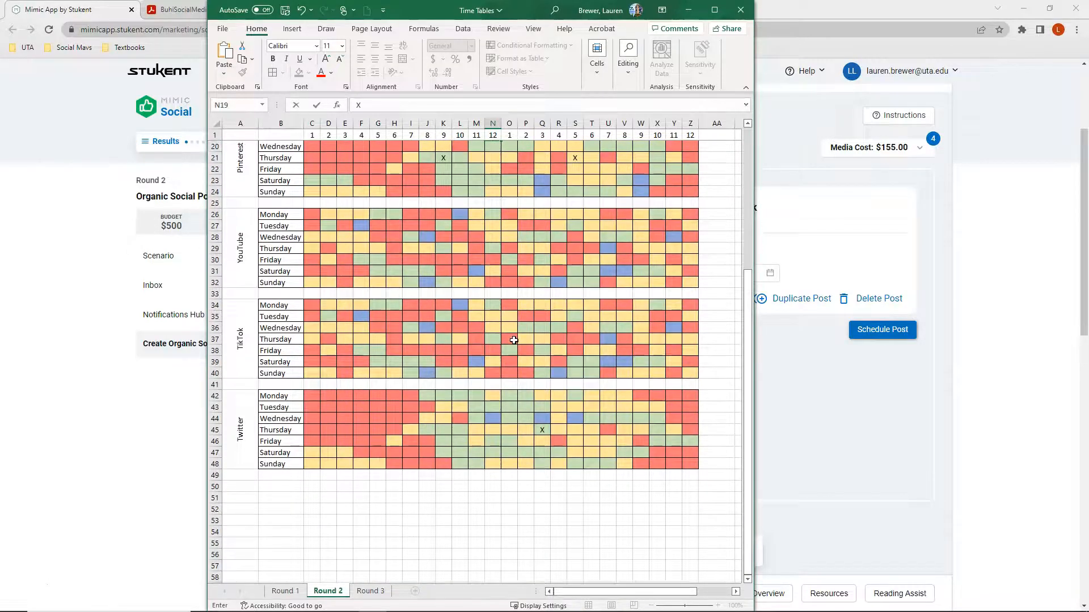
{"action": "left_click", "coordinate": [515, 407]}
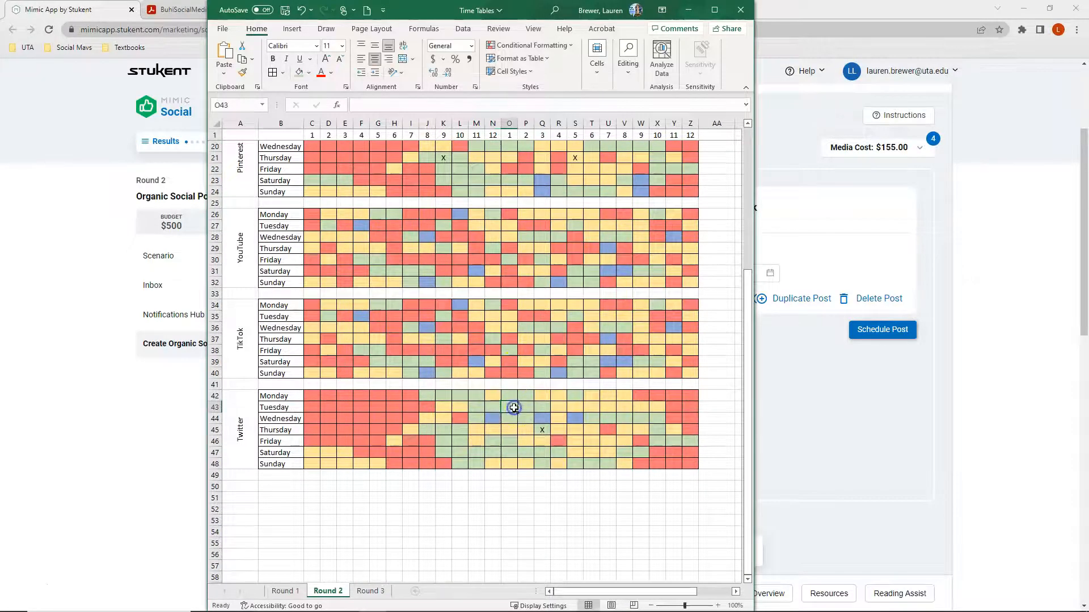
- Switch back to Mimic Social in the browser and set the backpack question post's schedule to October 24 at 12:00 PM
{"action": "key", "text": "alt+Tab"}
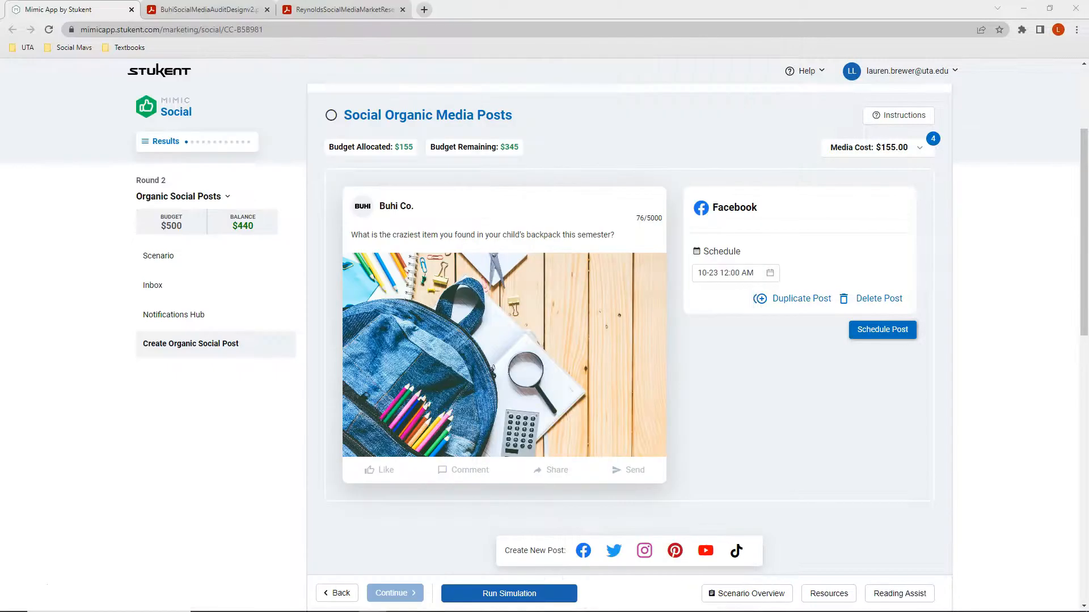
{"action": "left_click", "coordinate": [735, 273]}
{"action": "left_click", "coordinate": [748, 389]}
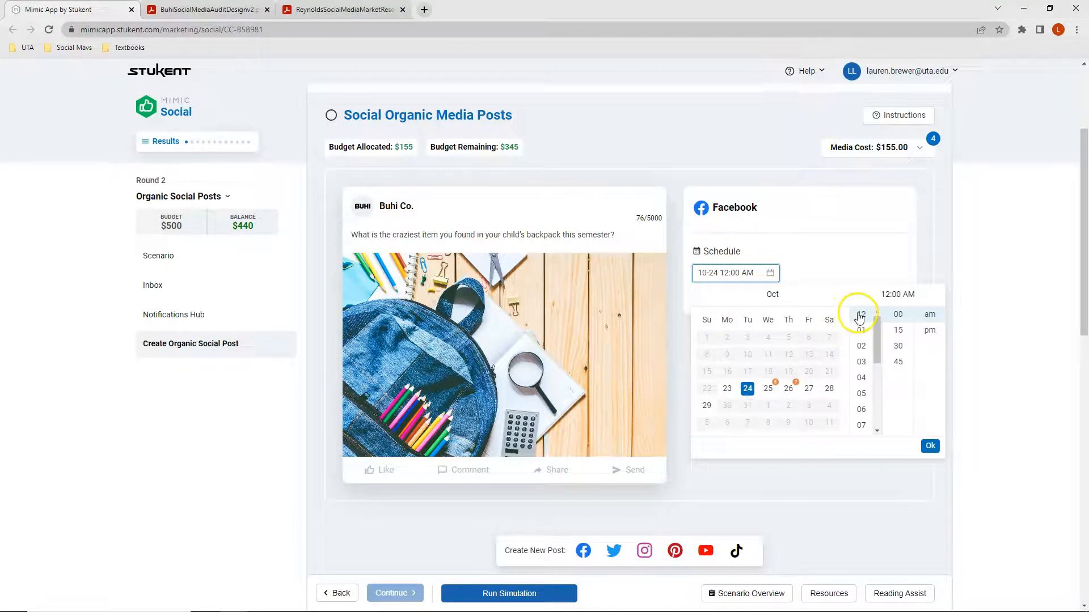
{"action": "left_click", "coordinate": [858, 313]}
{"action": "left_click", "coordinate": [922, 331]}
{"action": "left_click", "coordinate": [929, 445]}
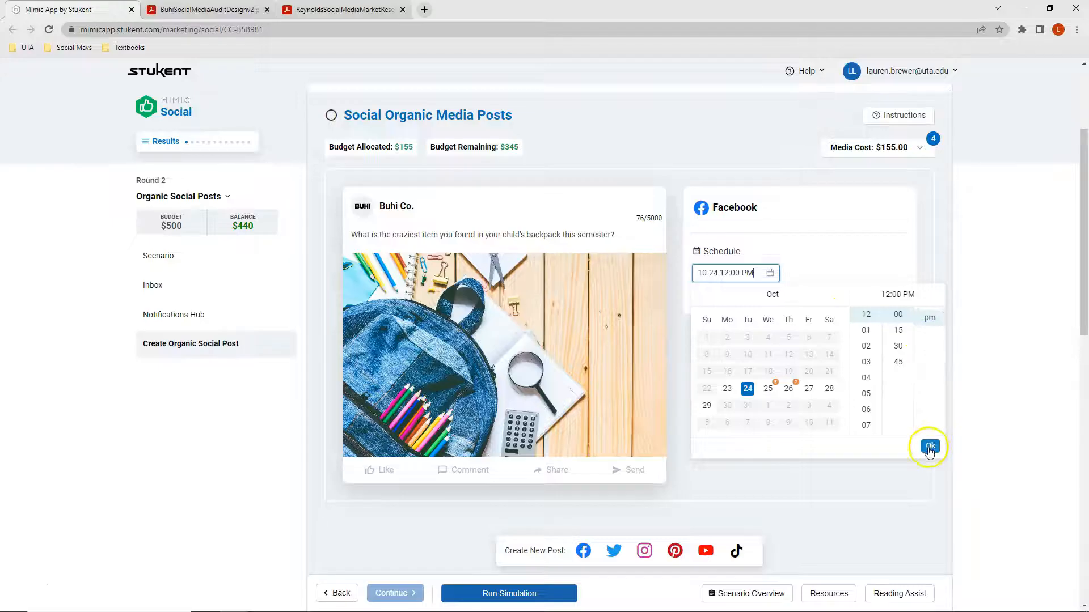
- Duplicate the backpack question post to Instagram, Twitter and Pinterest, and schedule all four posts
{"action": "left_click", "coordinate": [219, 384]}
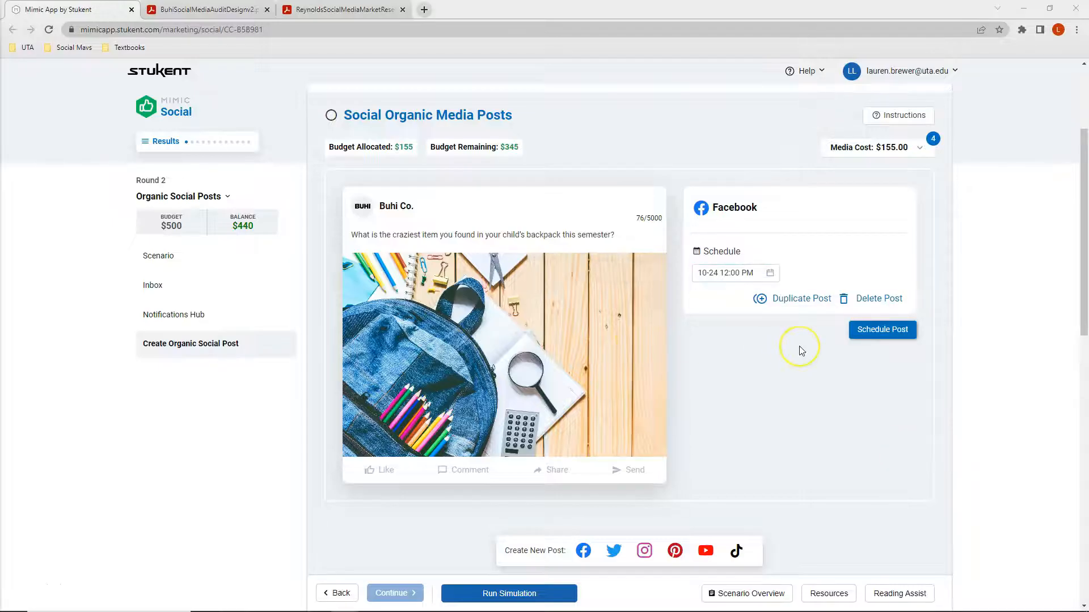
{"action": "left_click", "coordinate": [800, 299]}
{"action": "left_click", "coordinate": [815, 264]}
{"action": "left_click", "coordinate": [810, 289]}
{"action": "left_click", "coordinate": [782, 261]}
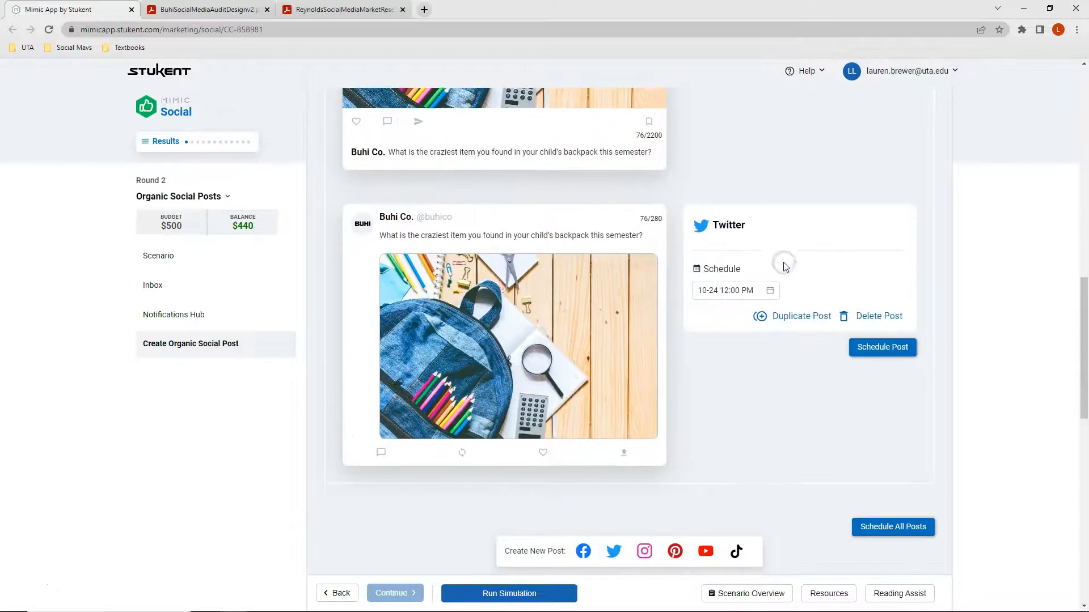
{"action": "left_click", "coordinate": [796, 315]}
{"action": "left_click", "coordinate": [838, 285]}
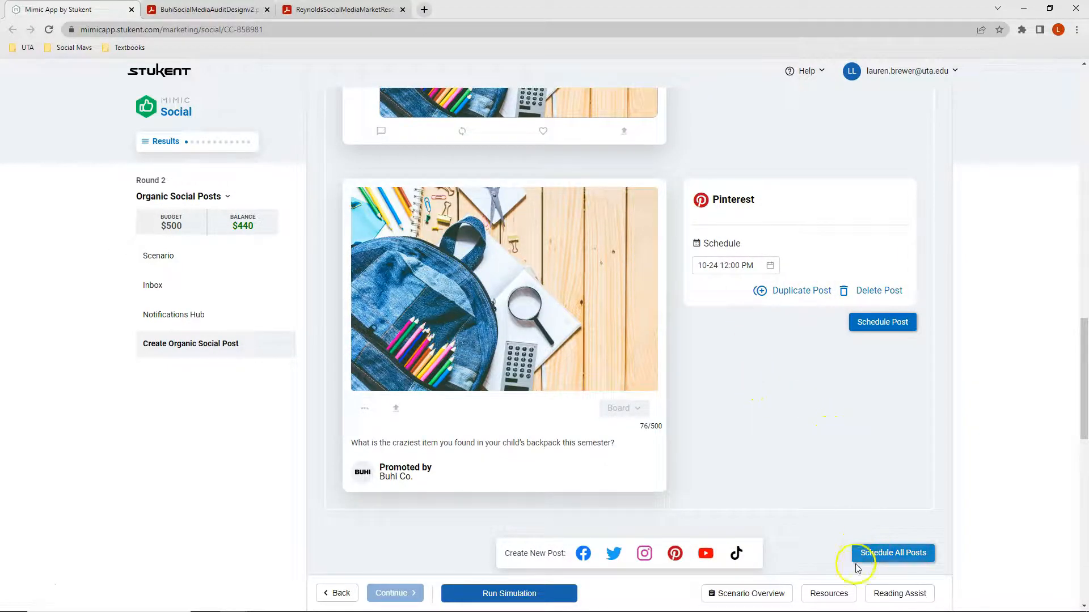
{"action": "left_click", "coordinate": [886, 554]}
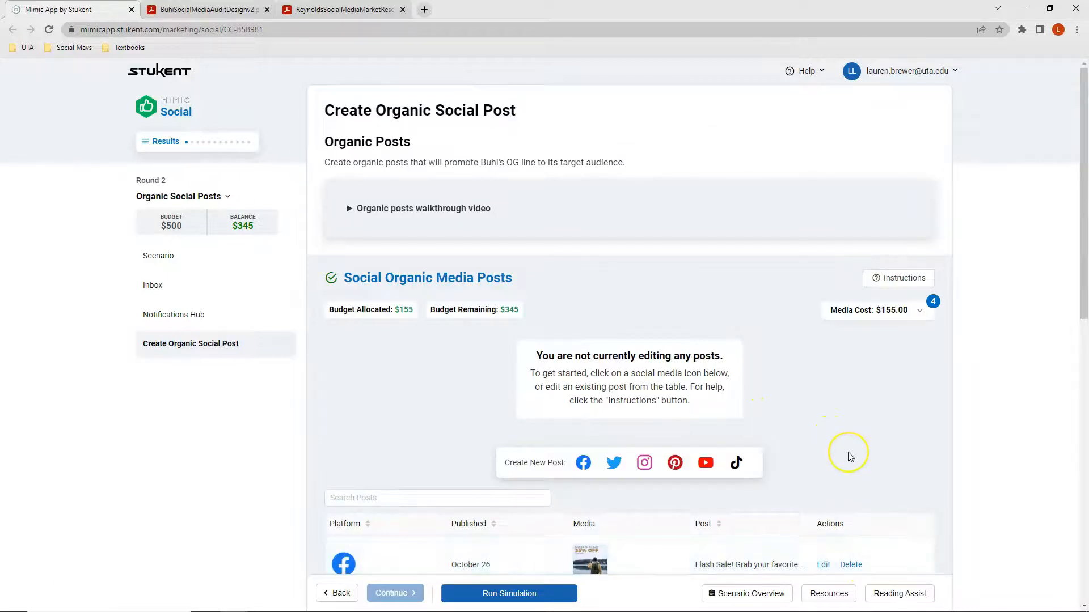
- Review the list of scheduled posts and examine the market personas in the Scenario Overview, including Up-and-Comer Raj and Seaside Sally
{"action": "scroll", "coordinate": [848, 453], "scroll_direction": "down", "scroll_amount": 10}
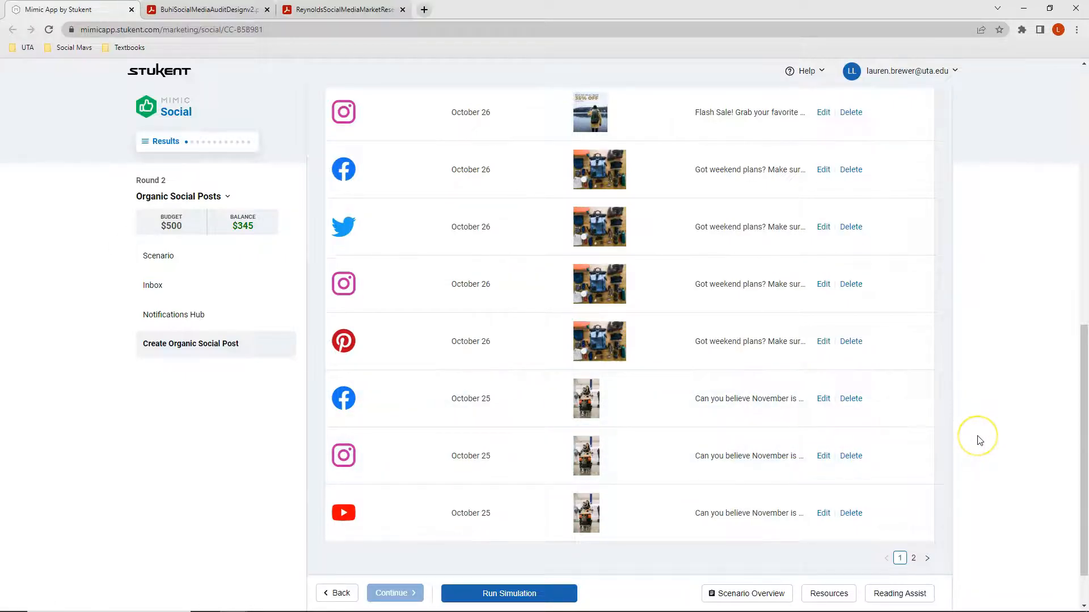
{"action": "scroll", "coordinate": [980, 441], "scroll_direction": "up", "scroll_amount": 6}
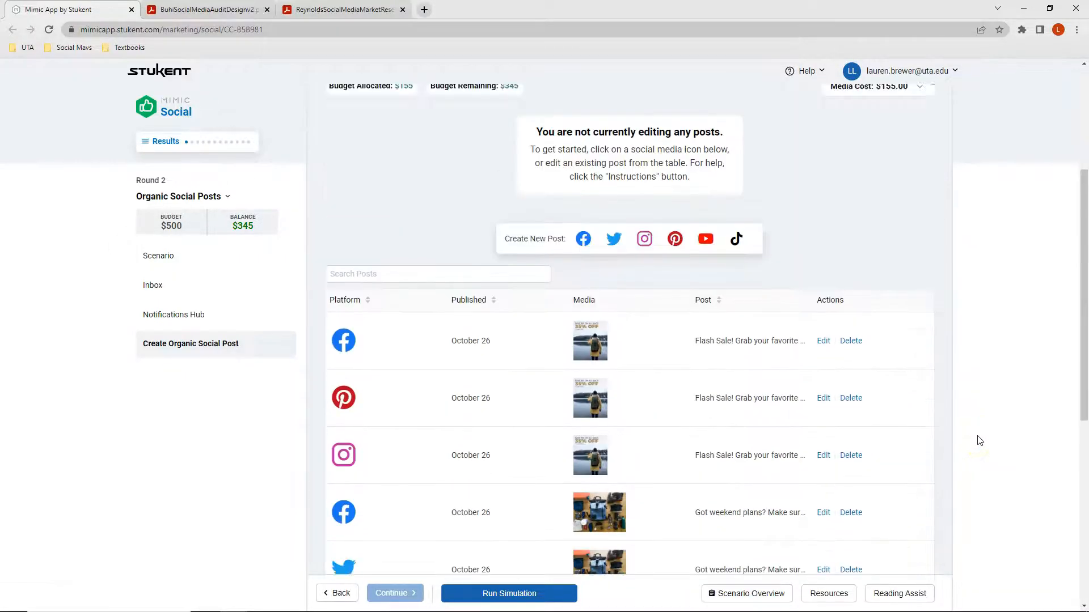
{"action": "scroll", "coordinate": [979, 440], "scroll_direction": "up", "scroll_amount": 3}
{"action": "left_click", "coordinate": [947, 423]}
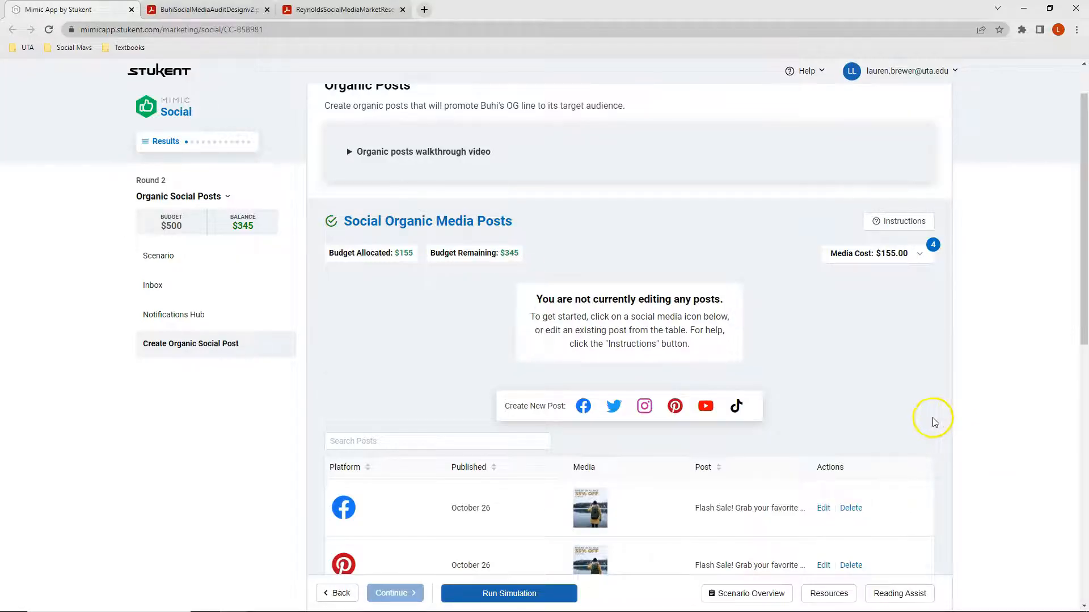
{"action": "left_click", "coordinate": [769, 594]}
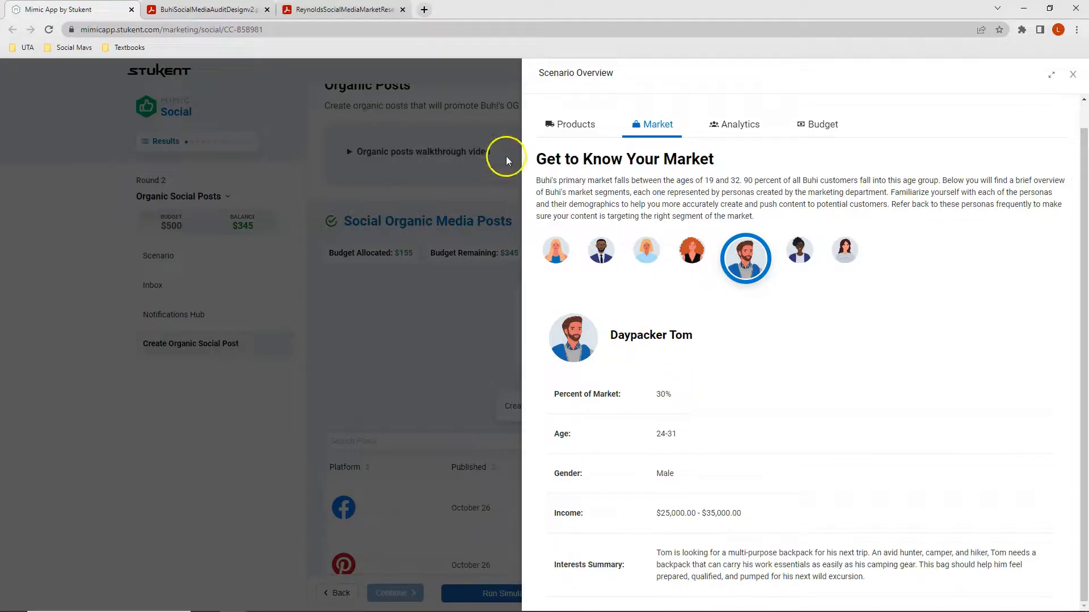
{"action": "left_click", "coordinate": [602, 250]}
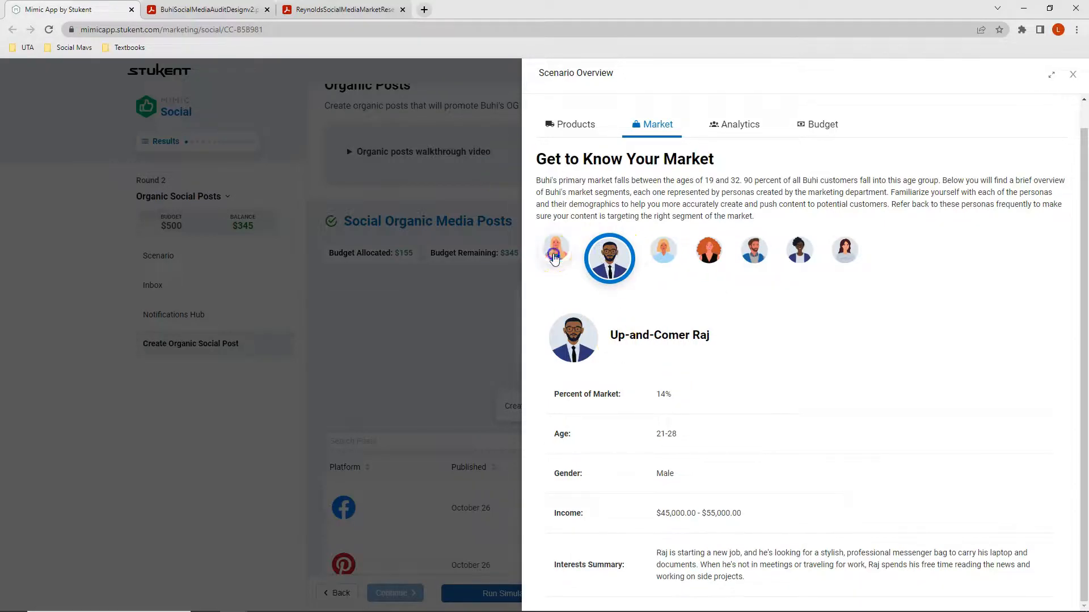
{"action": "left_click", "coordinate": [556, 251]}
{"action": "left_click", "coordinate": [659, 250]}
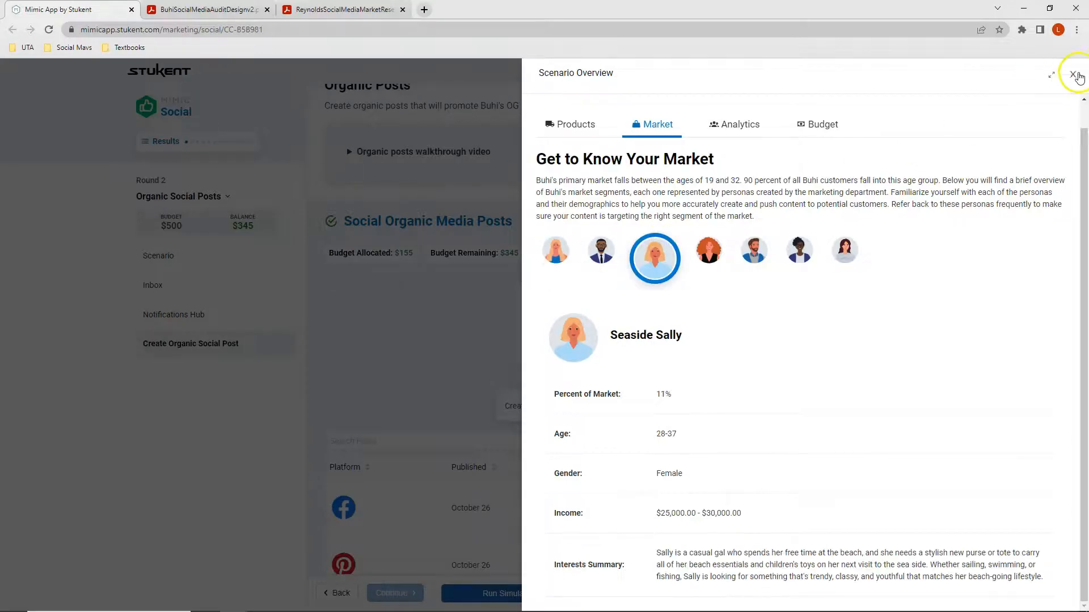
{"action": "left_click", "coordinate": [1072, 75]}
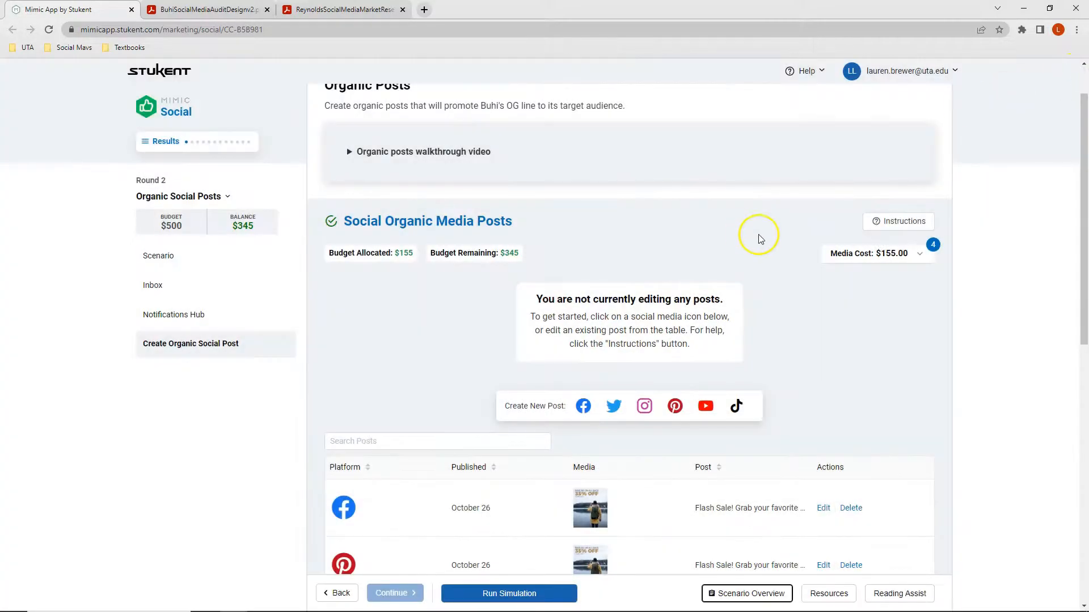
- Run the Round 2 simulation without spending the remaining budget, and wait for the Organic Social Posts results
{"action": "scroll", "coordinate": [765, 245], "scroll_direction": "down", "scroll_amount": 1}
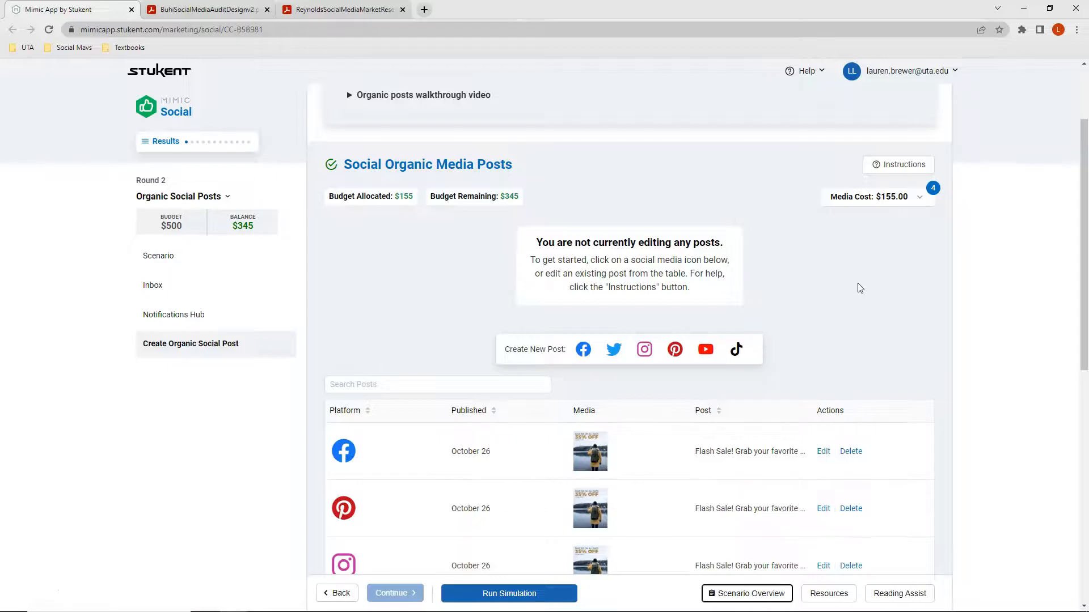
{"action": "scroll", "coordinate": [473, 408], "scroll_direction": "down", "scroll_amount": 1}
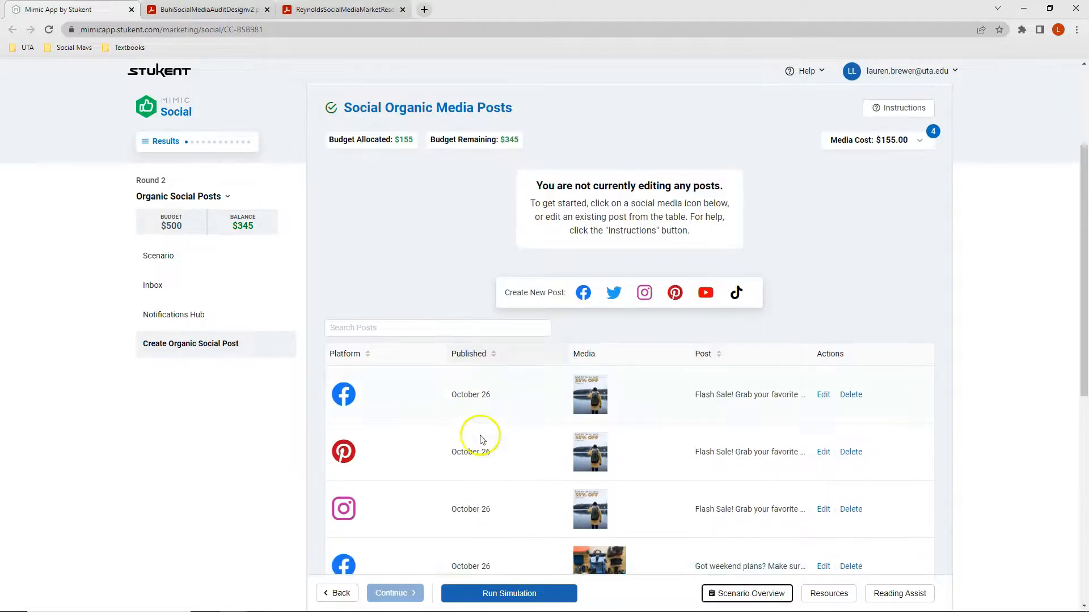
{"action": "left_click", "coordinate": [503, 595]}
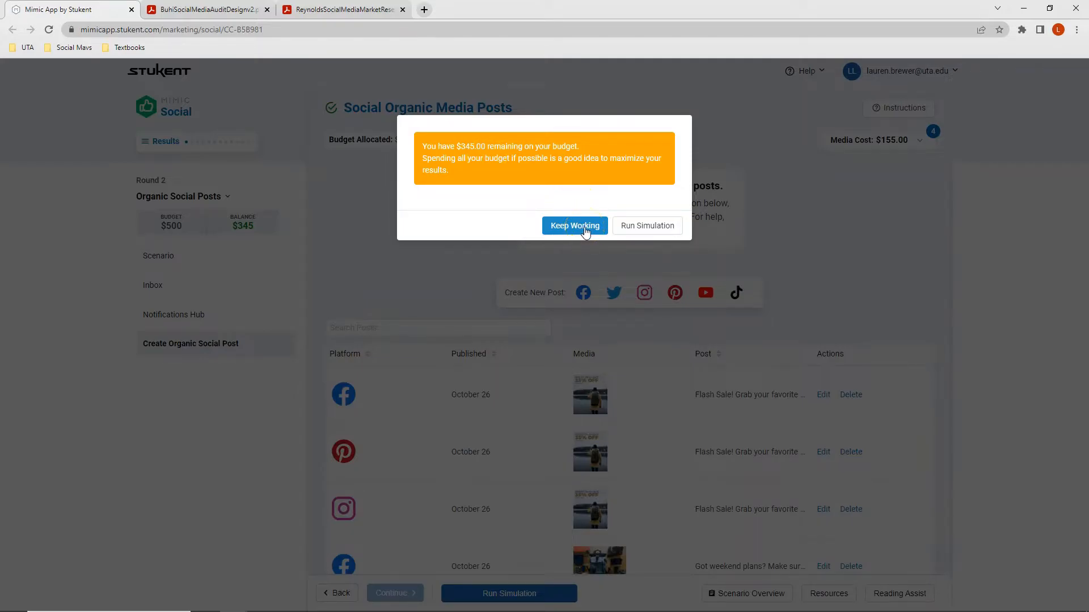
{"action": "left_click", "coordinate": [642, 231]}
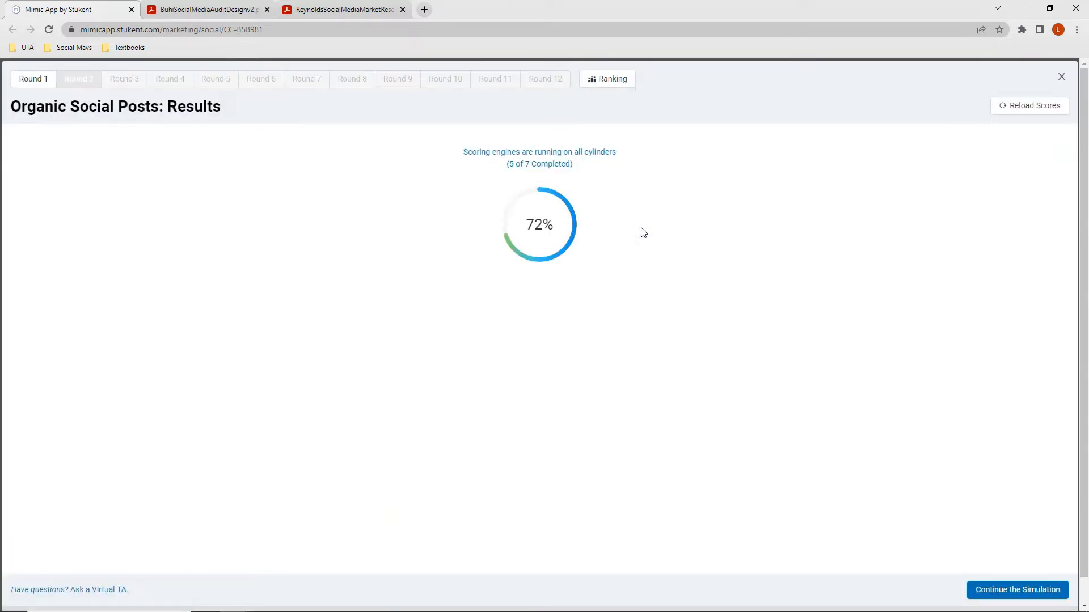
{"action": "left_click", "coordinate": [633, 231]}
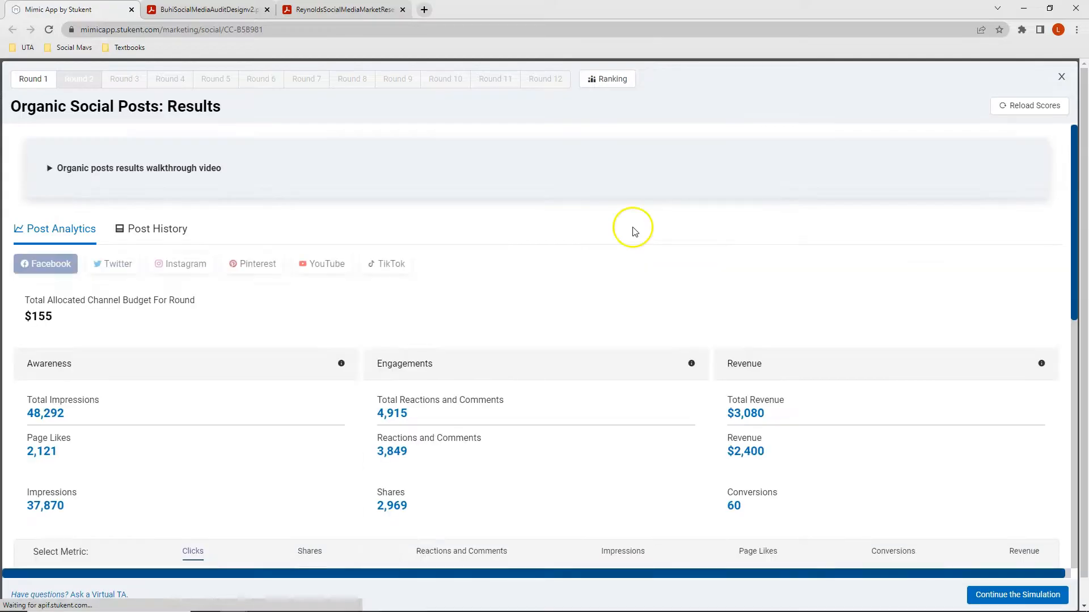